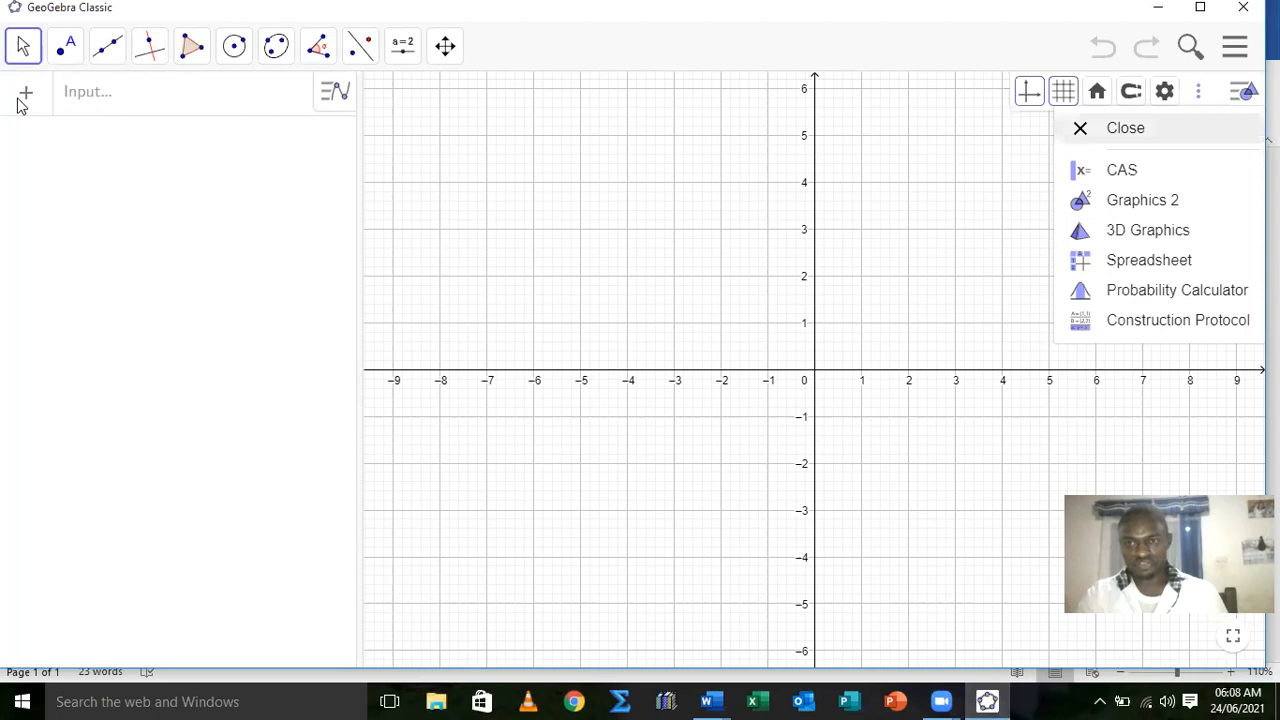
- Show the CAS view and close the Algebra and Graphics views so that only the CAS remains
key("Down")
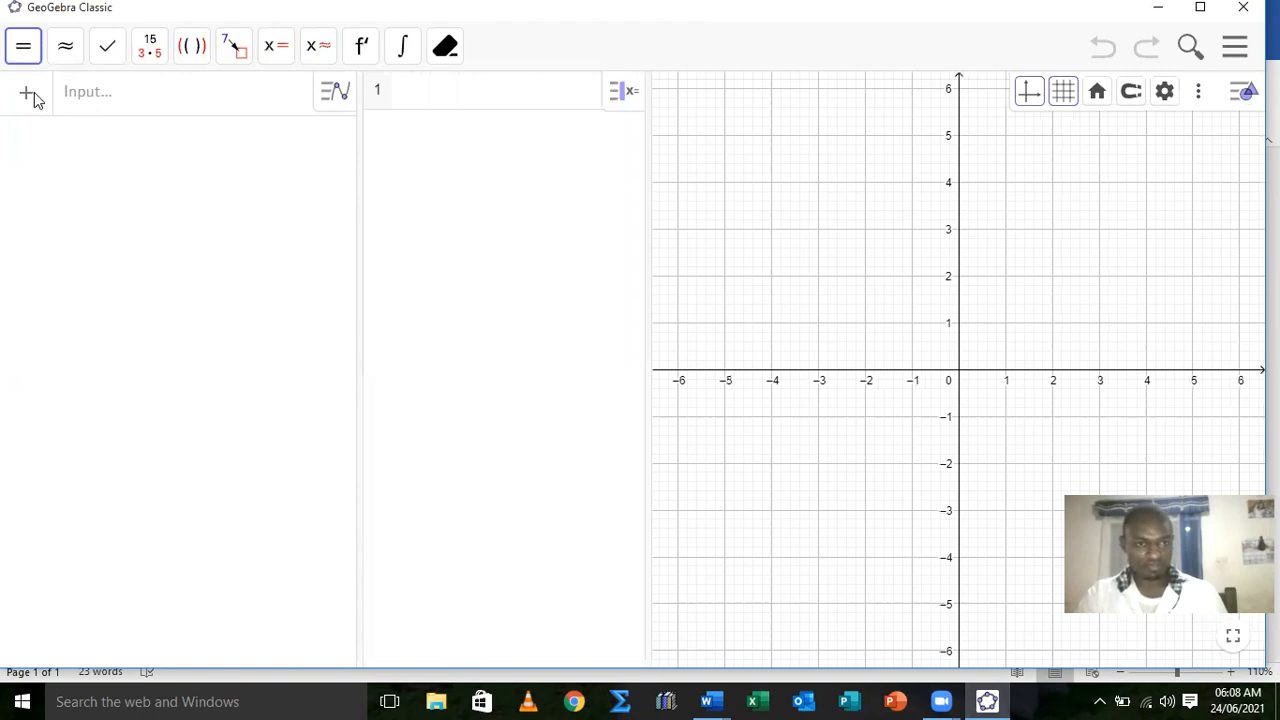
left_click(35, 97)
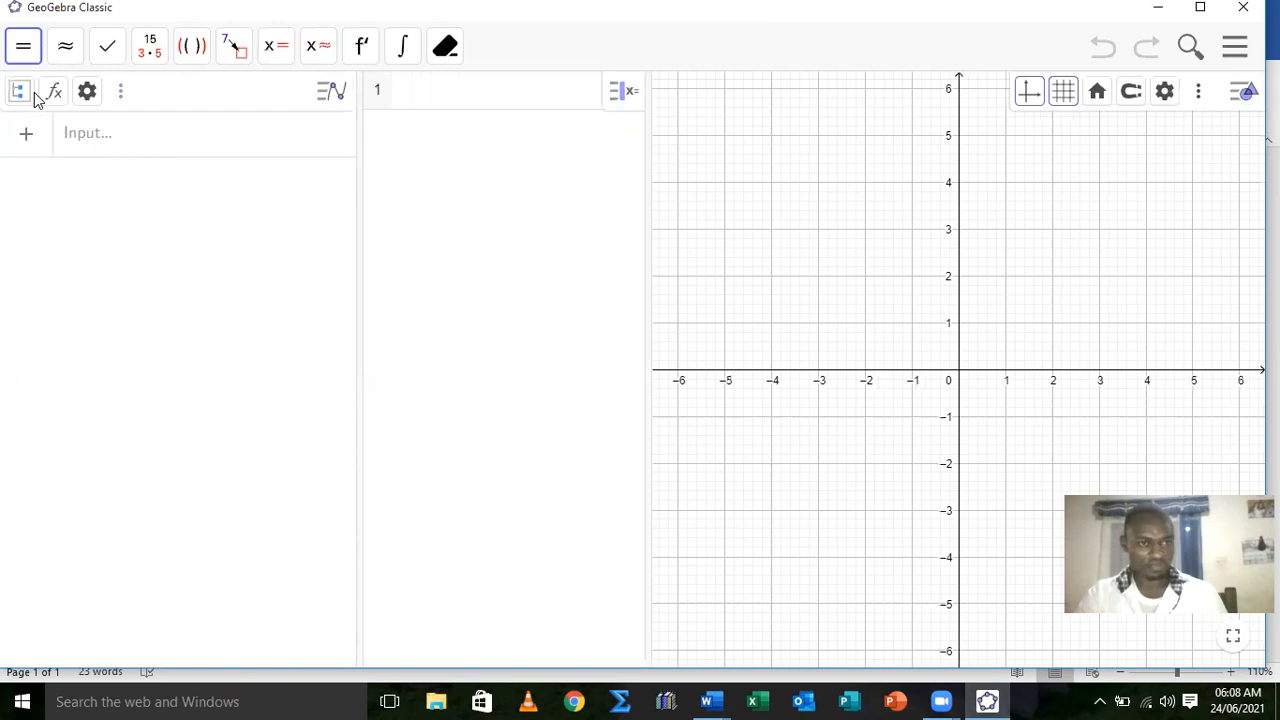
left_click(35, 97)
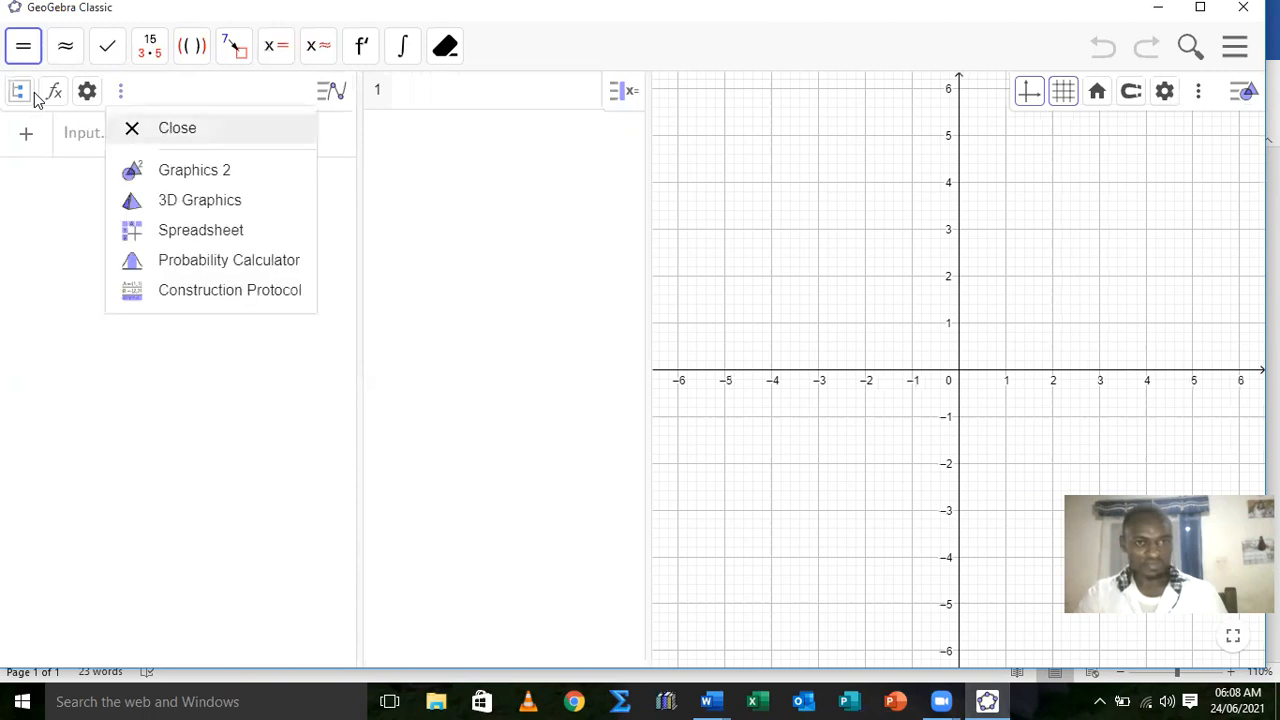
key("Return")
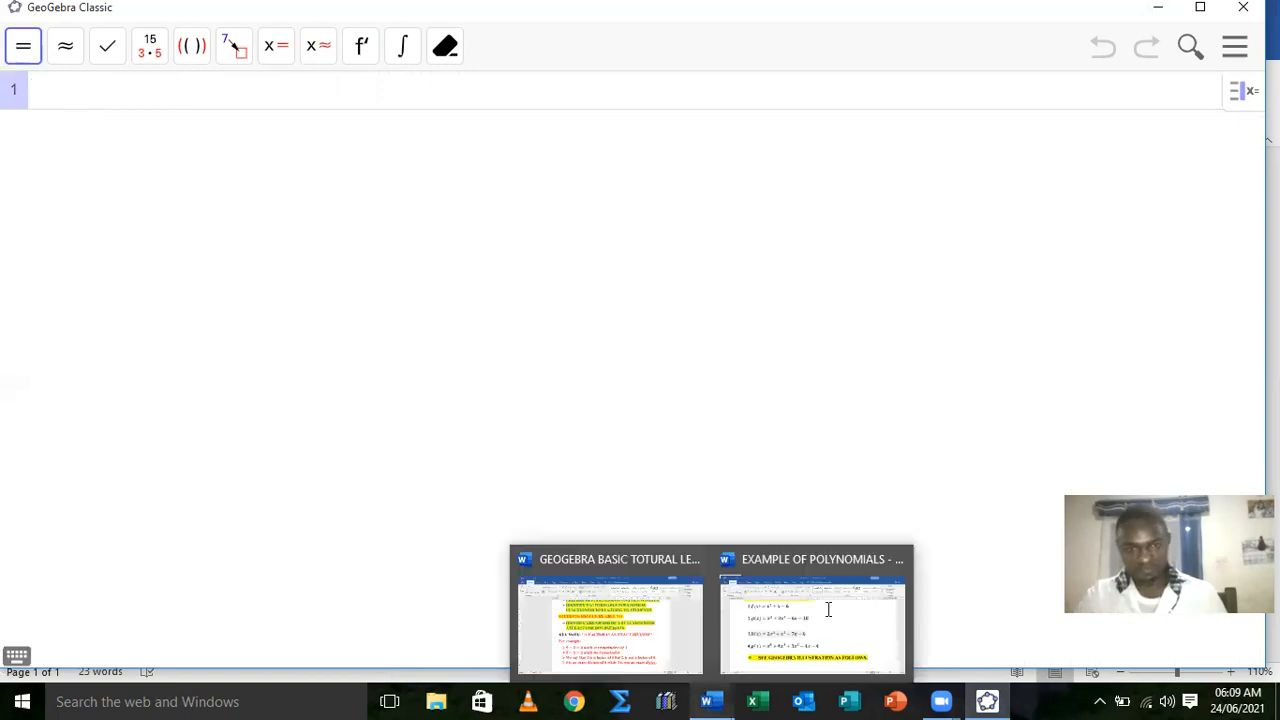
- Highlight example 1 in the Word document EXAMPLE OF POLYNOMIALS, and enter and factor f(x) = x^2 + x - 6 in GeoGebra's CAS
left_click(660, 630)
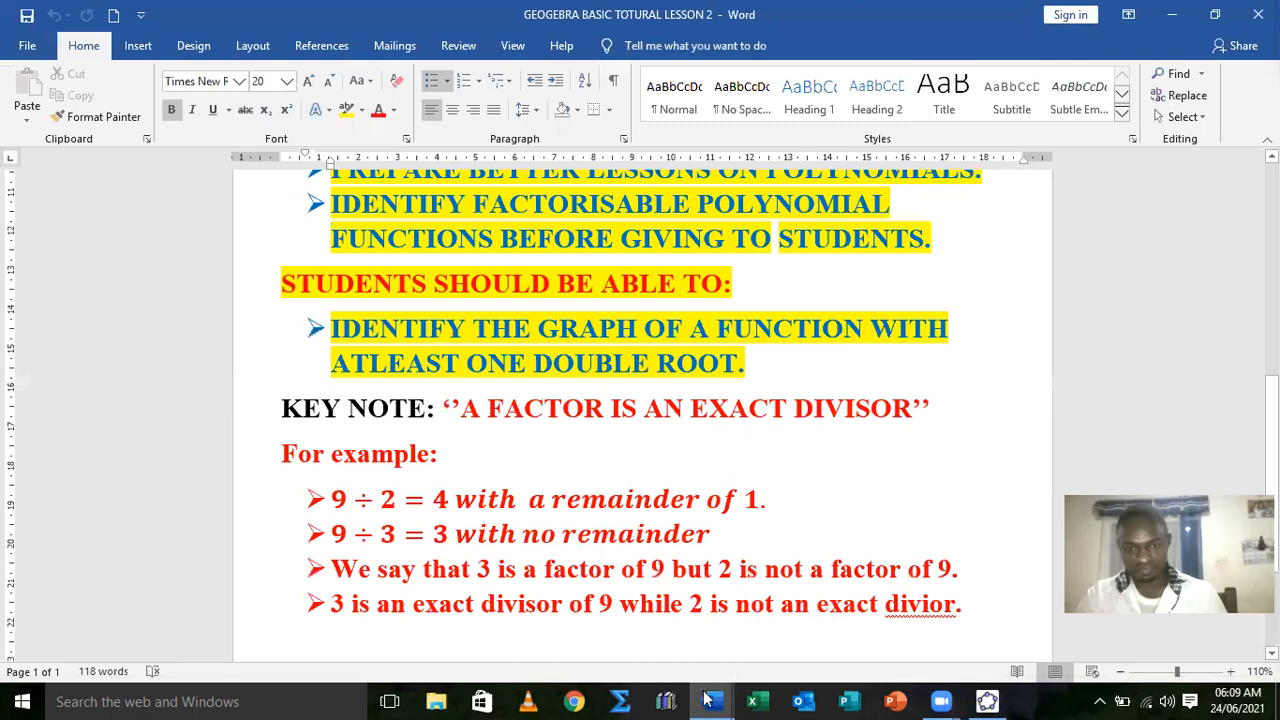
left_click(795, 625)
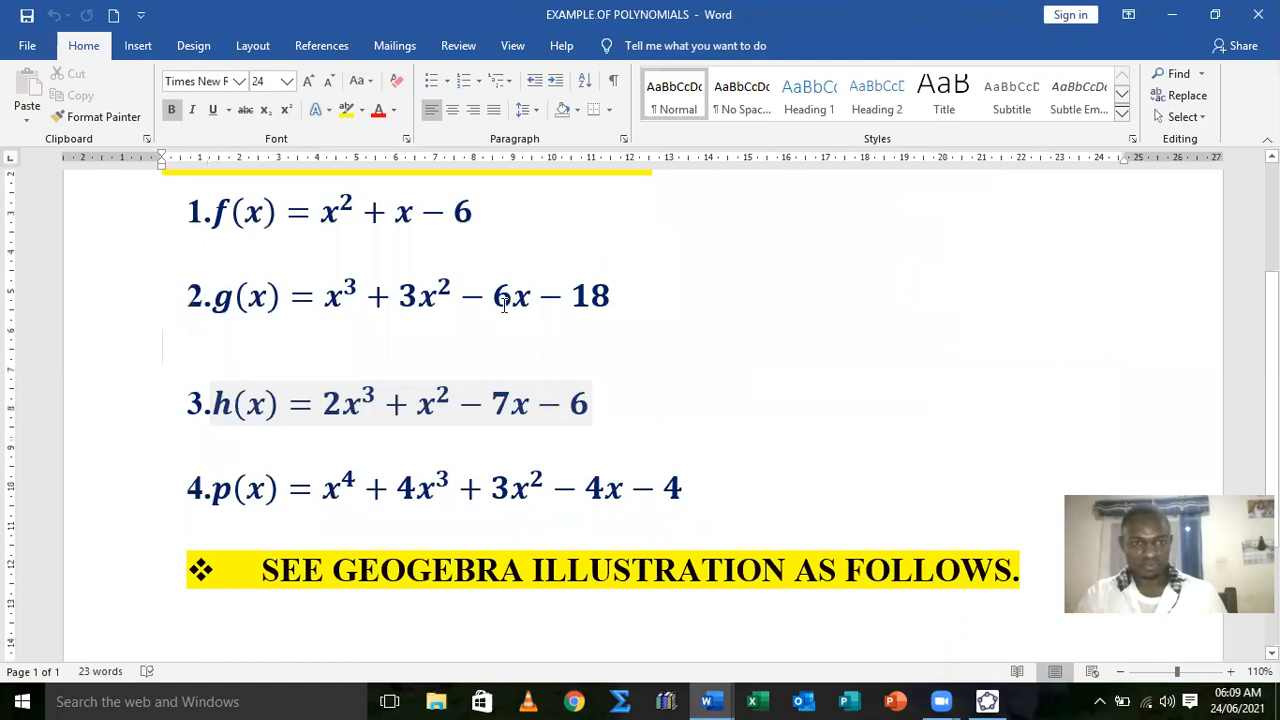
scroll(530, 296, "up", 1)
left_click_drag(474, 306, 216, 314)
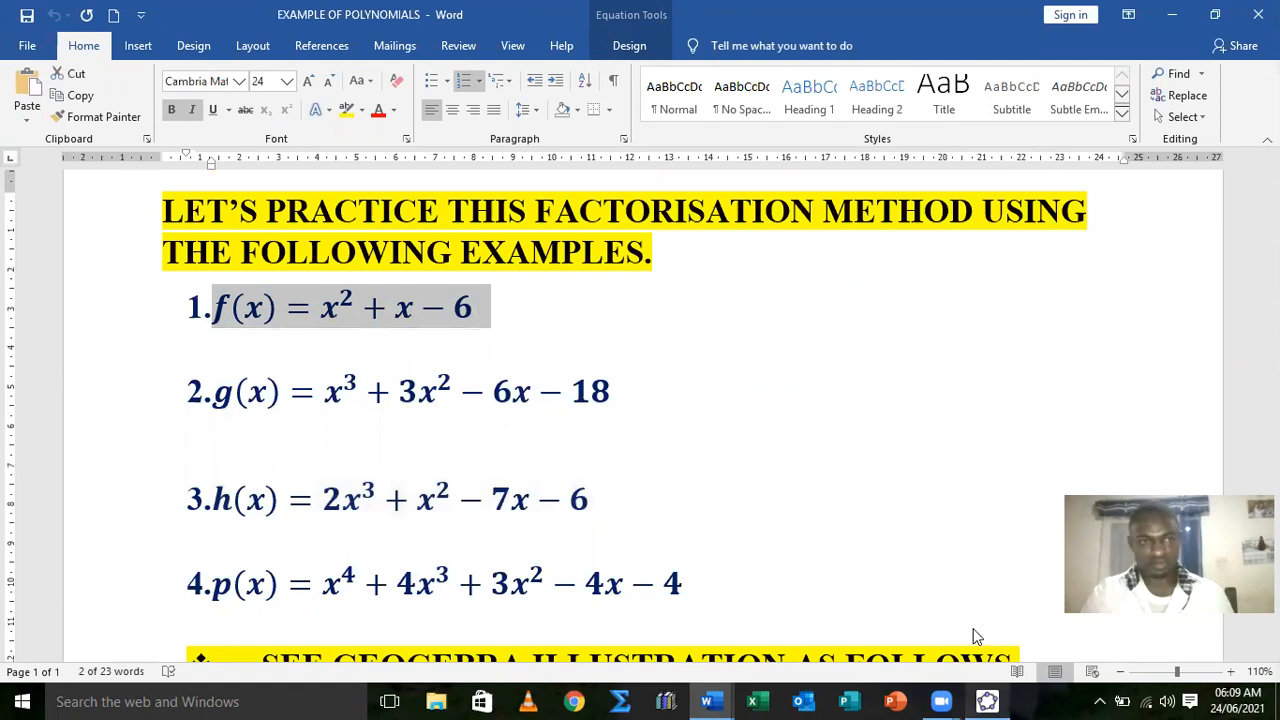
left_click(987, 700)
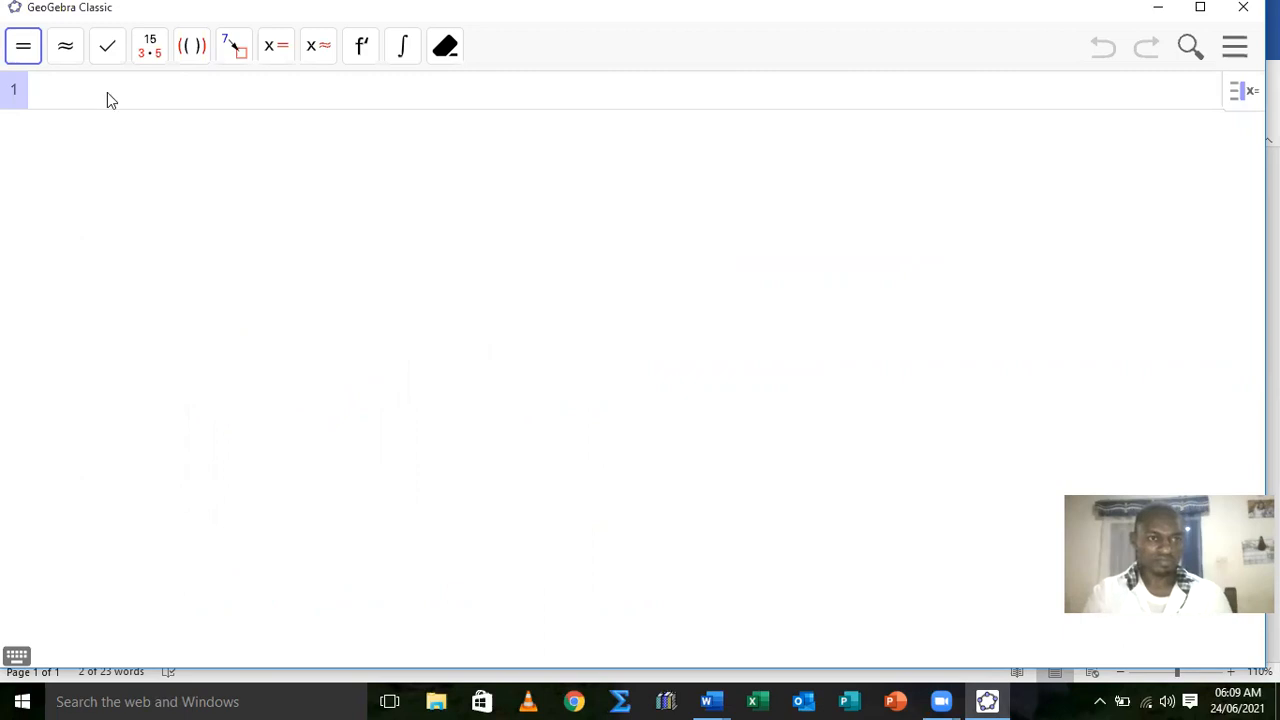
type("f(x)=x^2+x-6")
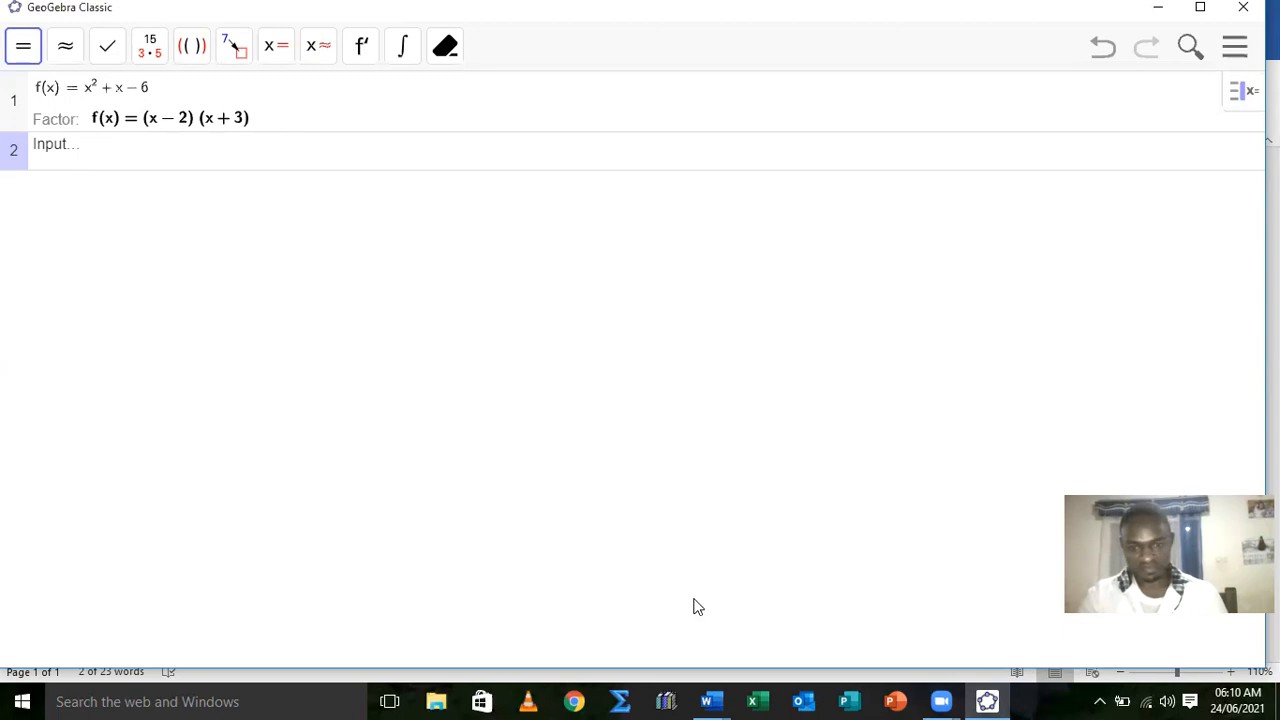
- Highlight example 2 in the Word document, and enter and factor g(x) = x^3 + 3x^2 - 6x - 18 in GeoGebra's CAS row 2
left_click(712, 701)
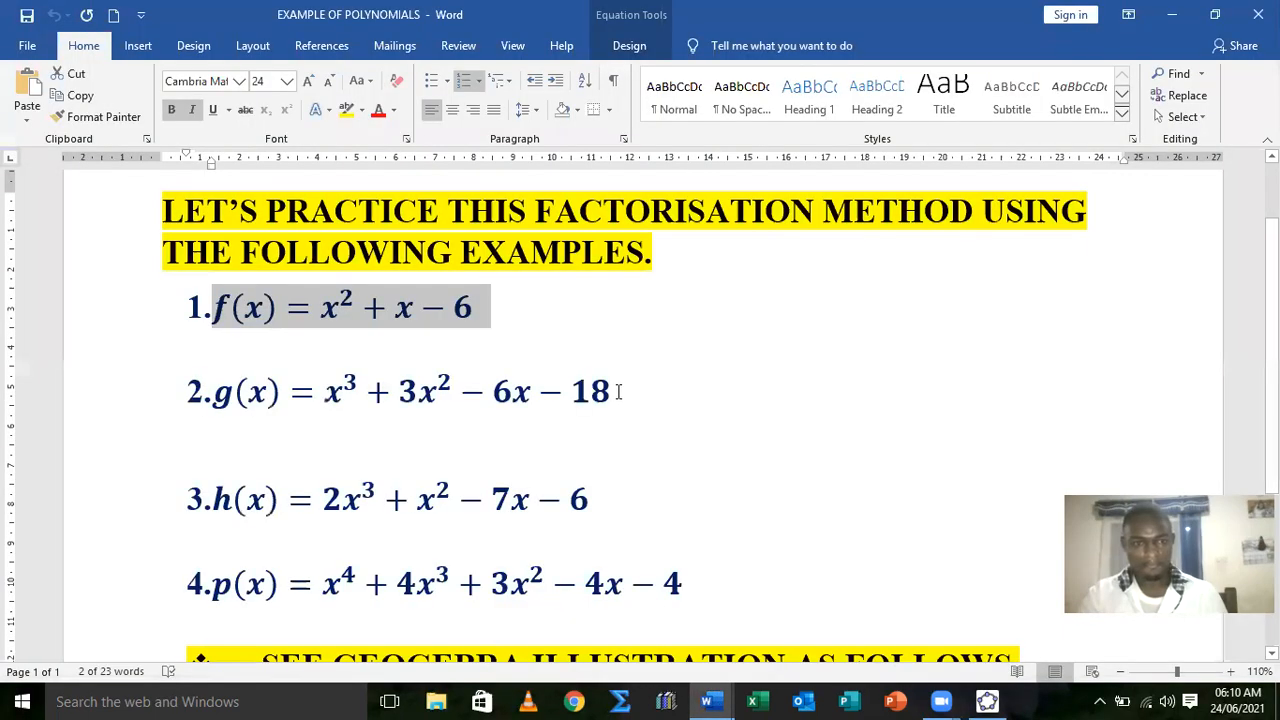
left_click_drag(618, 391, 225, 398)
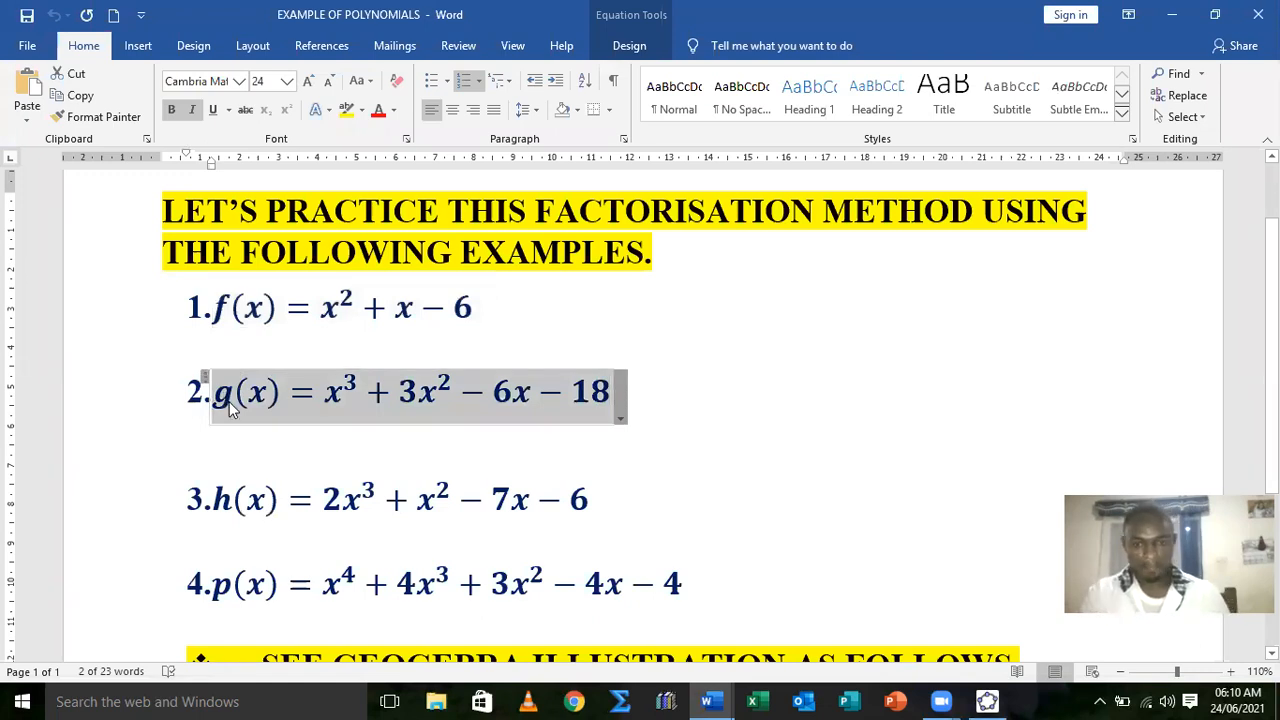
left_click(987, 701)
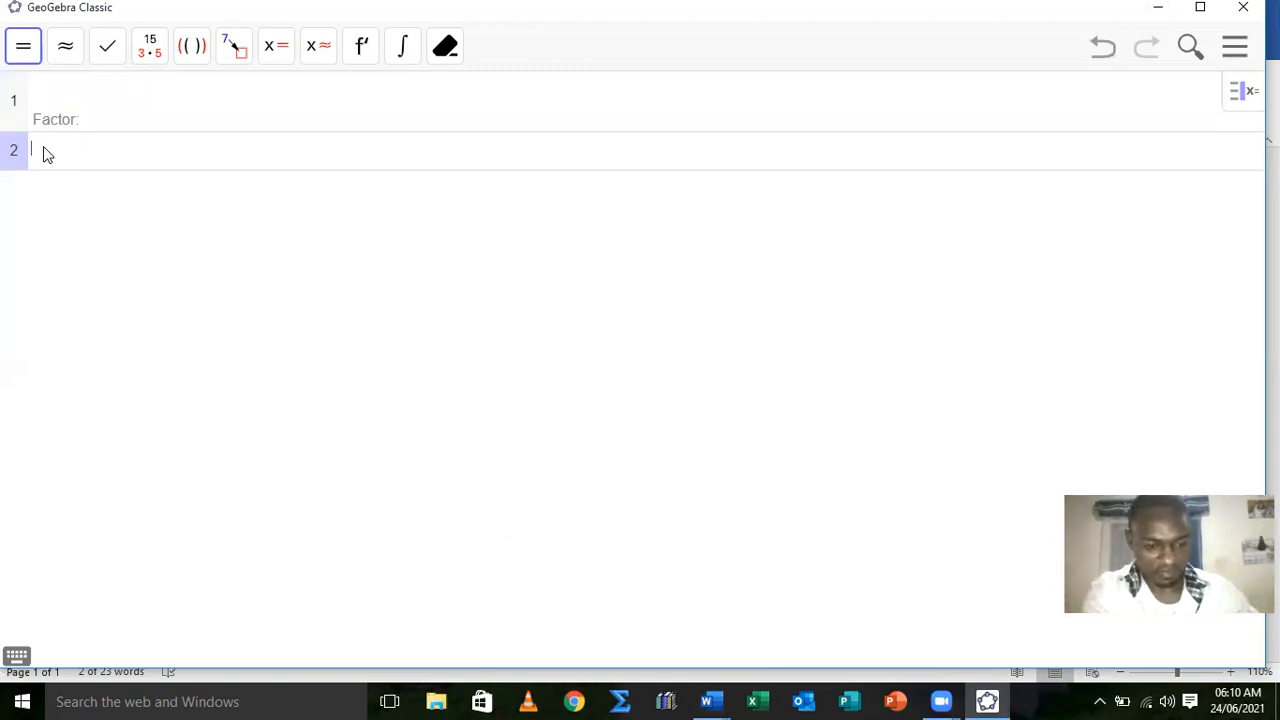
type("g(x) = x^3 + 3x^2 - 6x - 18")
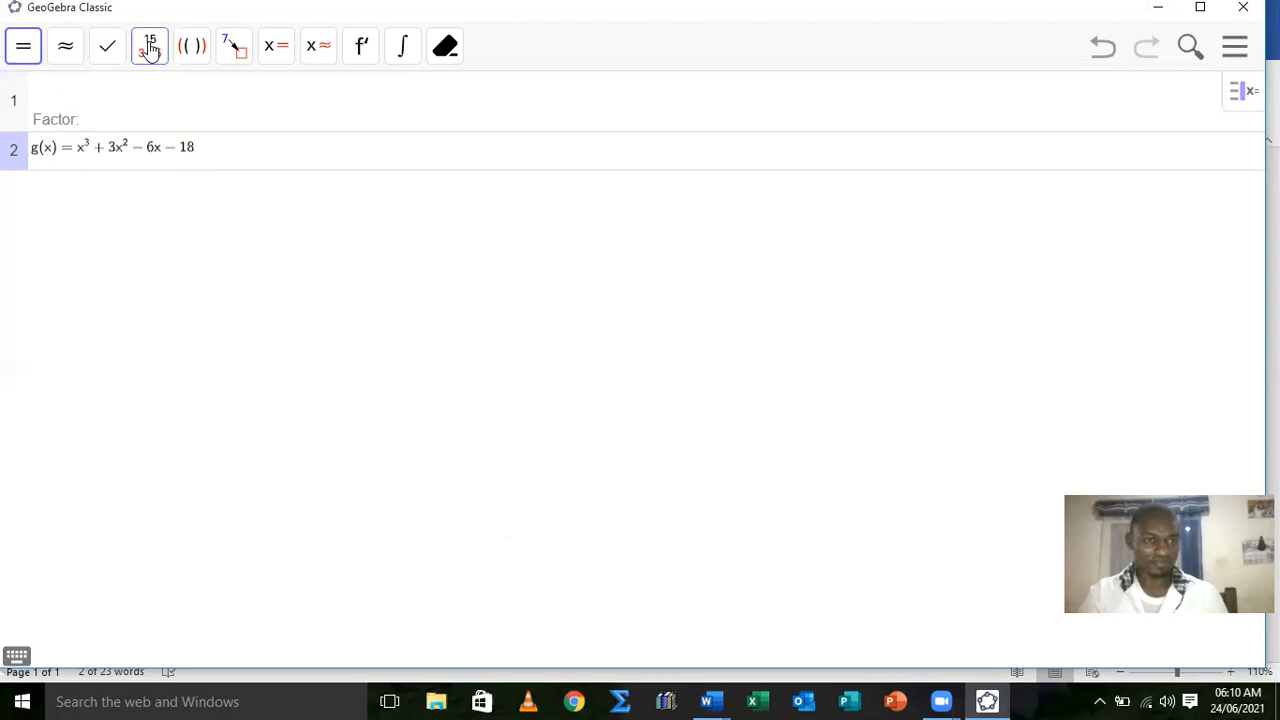
left_click(150, 47)
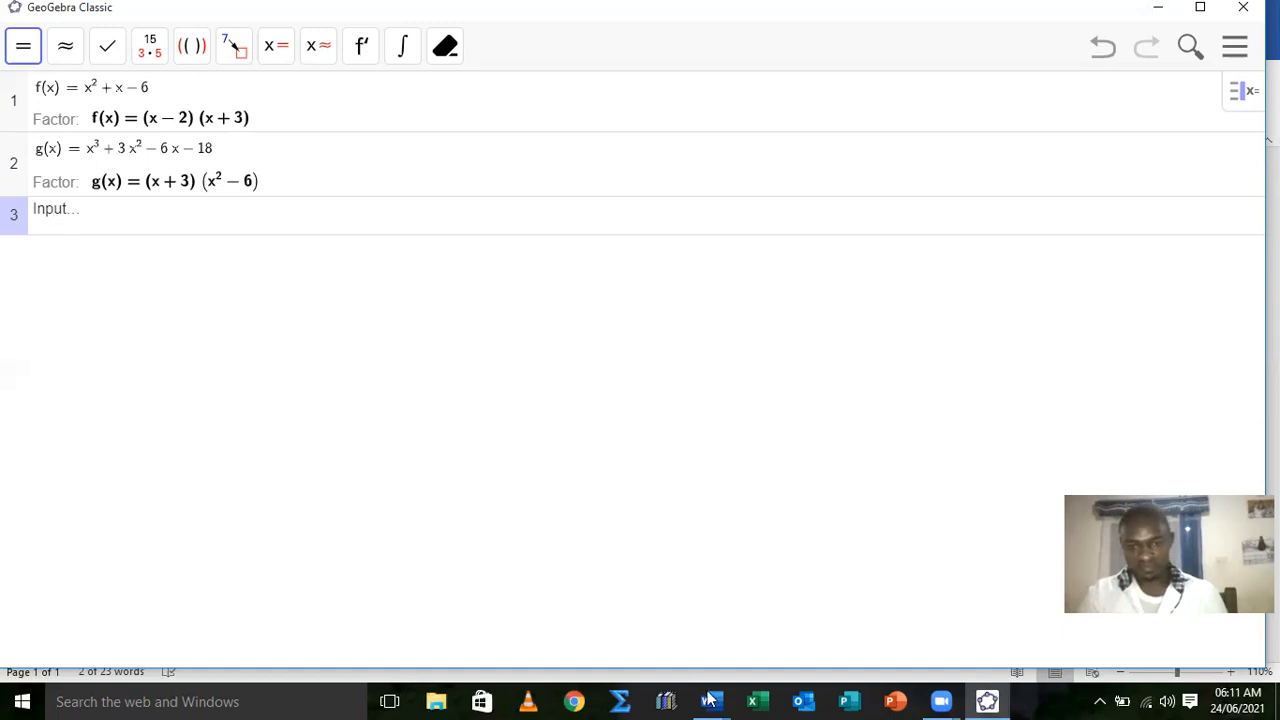
- Highlight example 3 in the Word document, and enter and factor h(x) = 2x^3 + x^2 - 7x - 6 in GeoGebra's CAS row 3
mouse_move(710, 700)
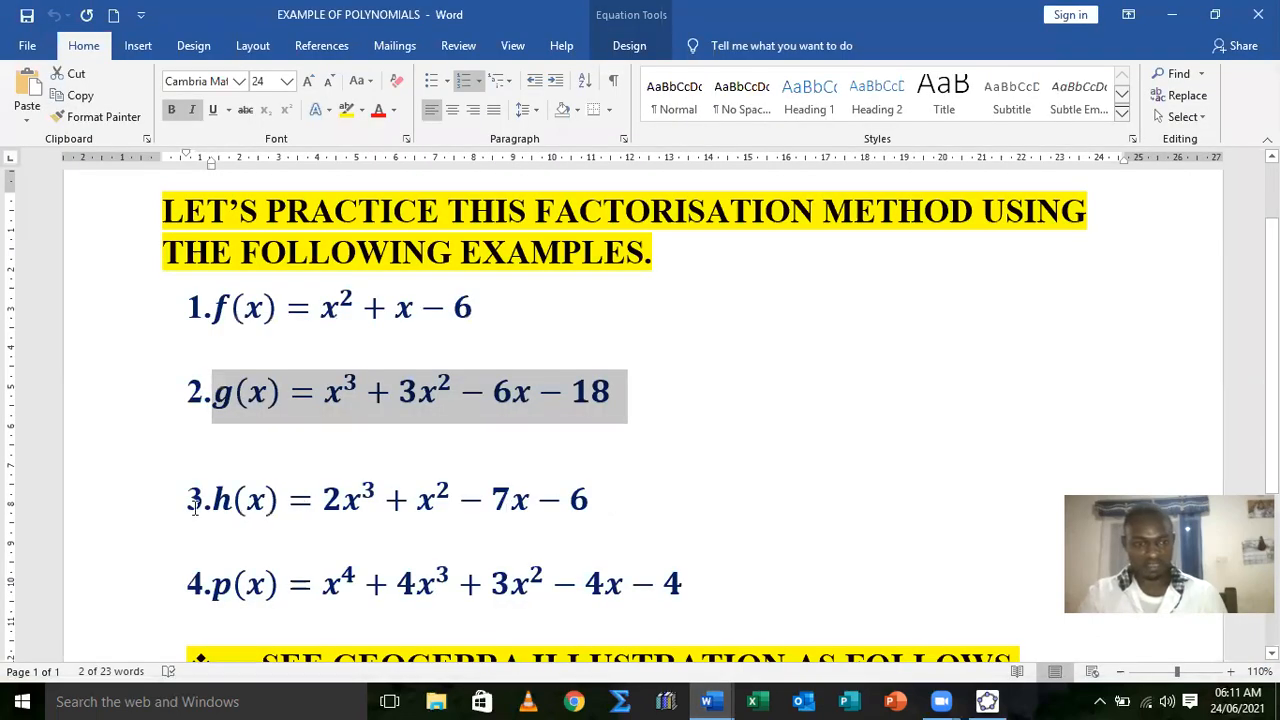
left_click(184, 508)
left_click_drag(184, 508, 183, 514)
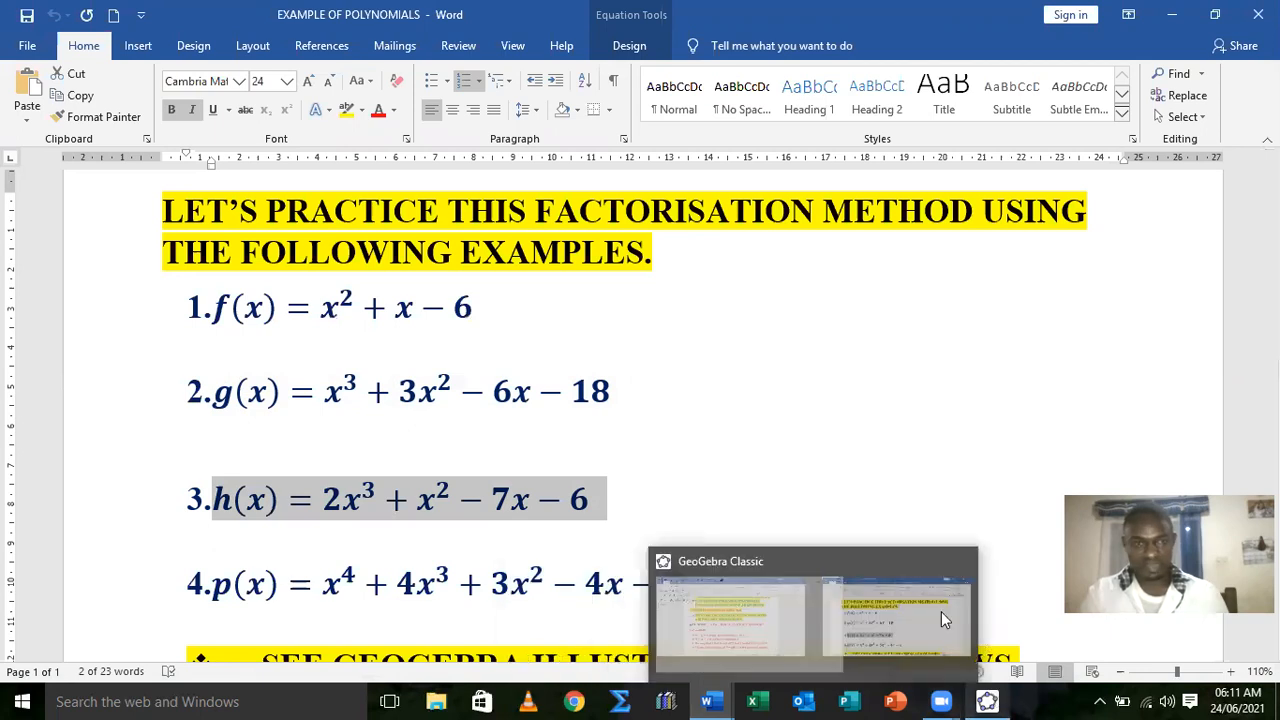
left_click(988, 701)
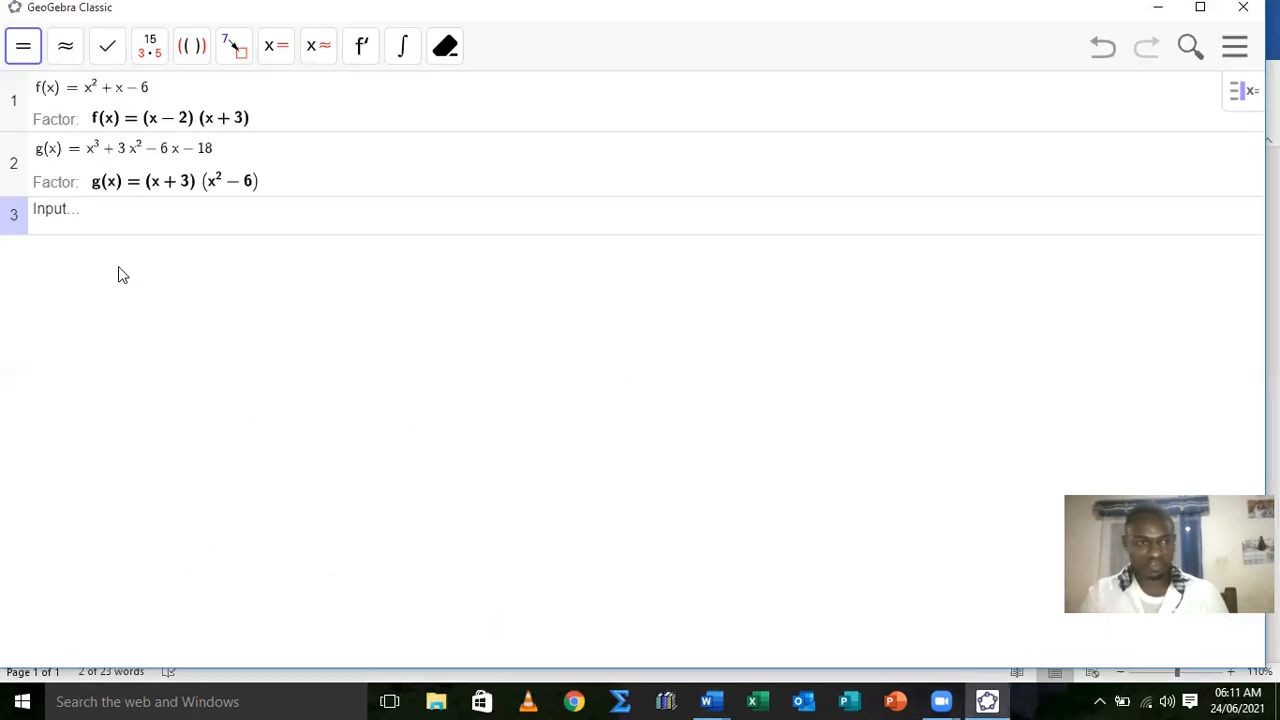
left_click(57, 224)
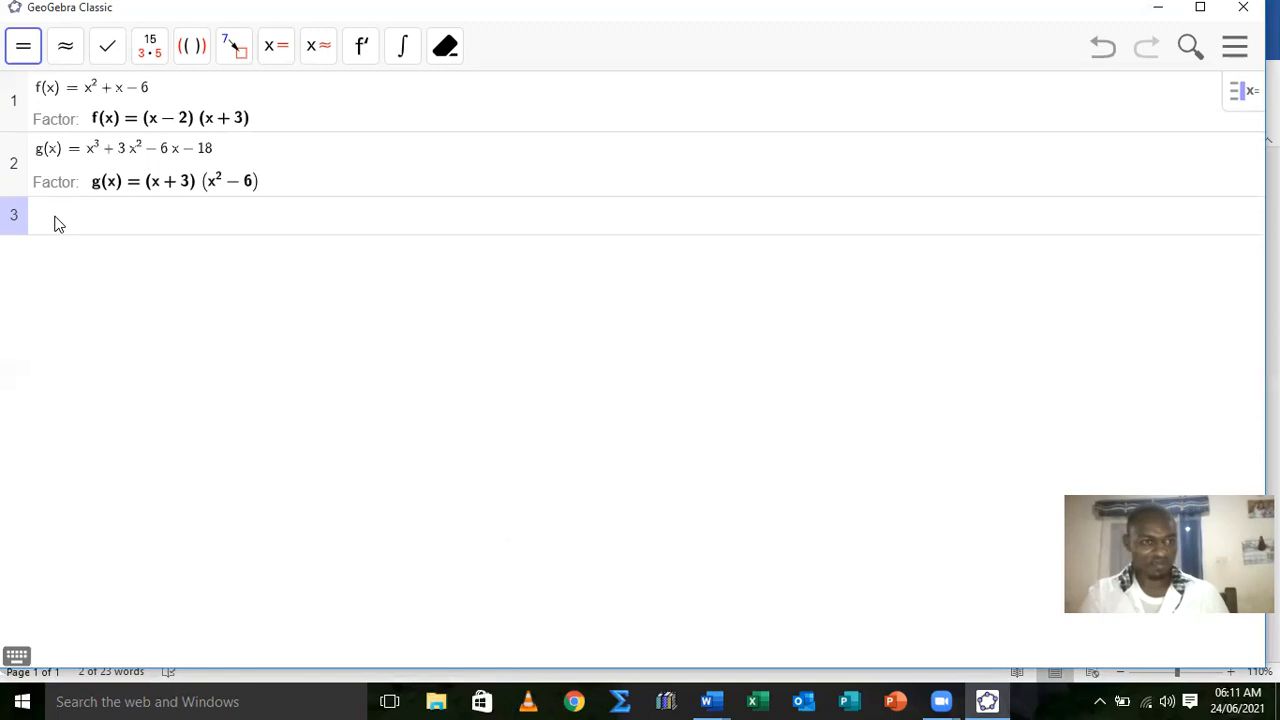
type("h(x) = 2x^3 + x^2 - 7x - 6")
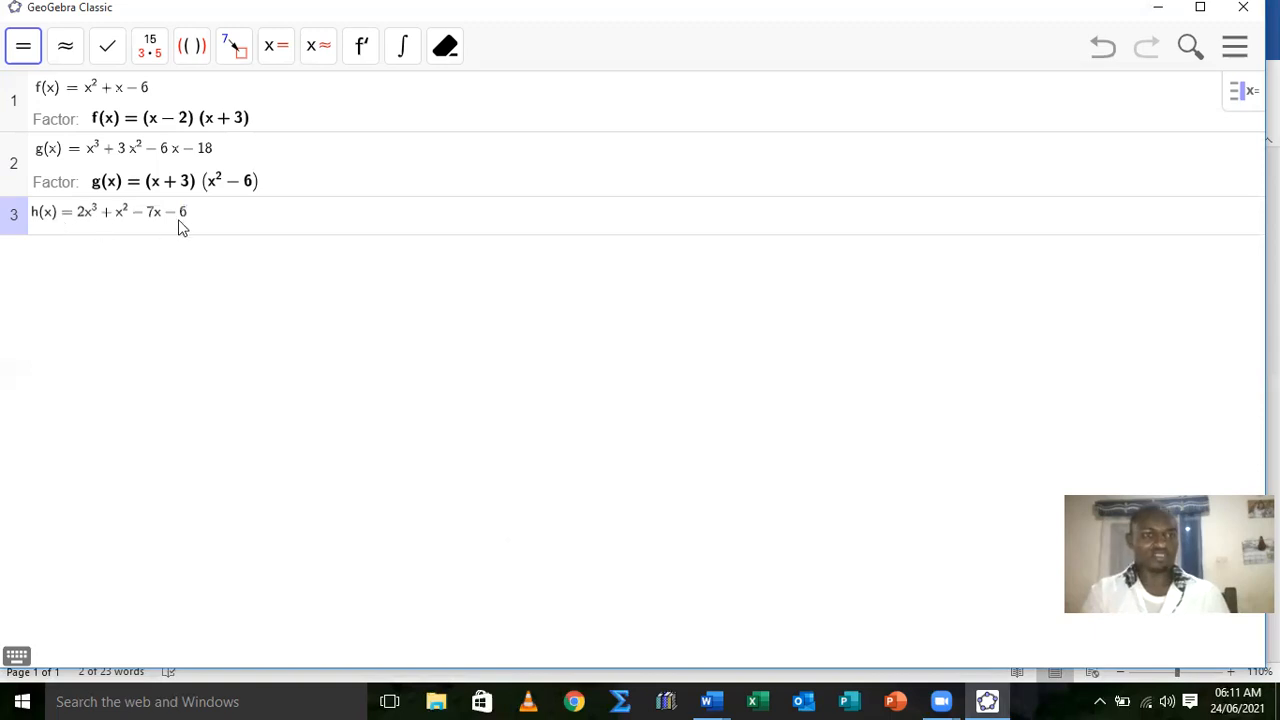
left_click(150, 52)
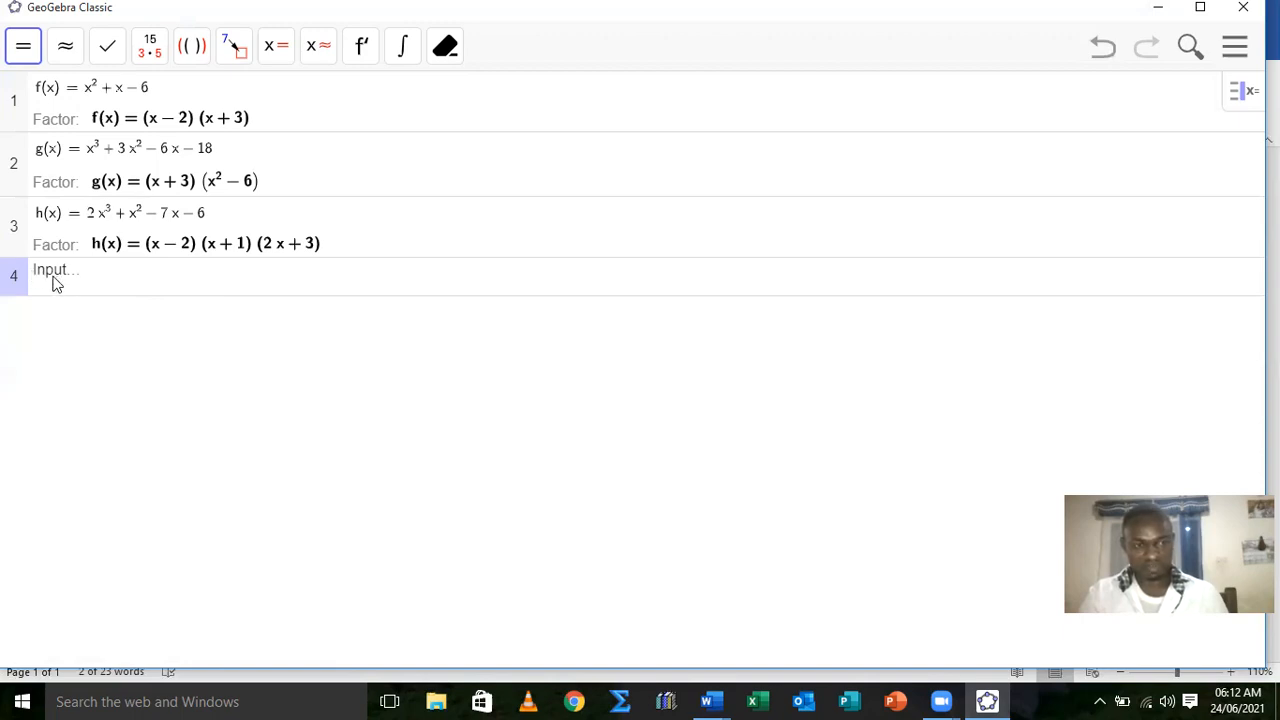
- Highlight example 4 in the Word document, and enter and factor p(x) = x^4 + 4x^3 + 3x^2 - 4x - 4 in GeoGebra's CAS row 4
left_click(712, 700)
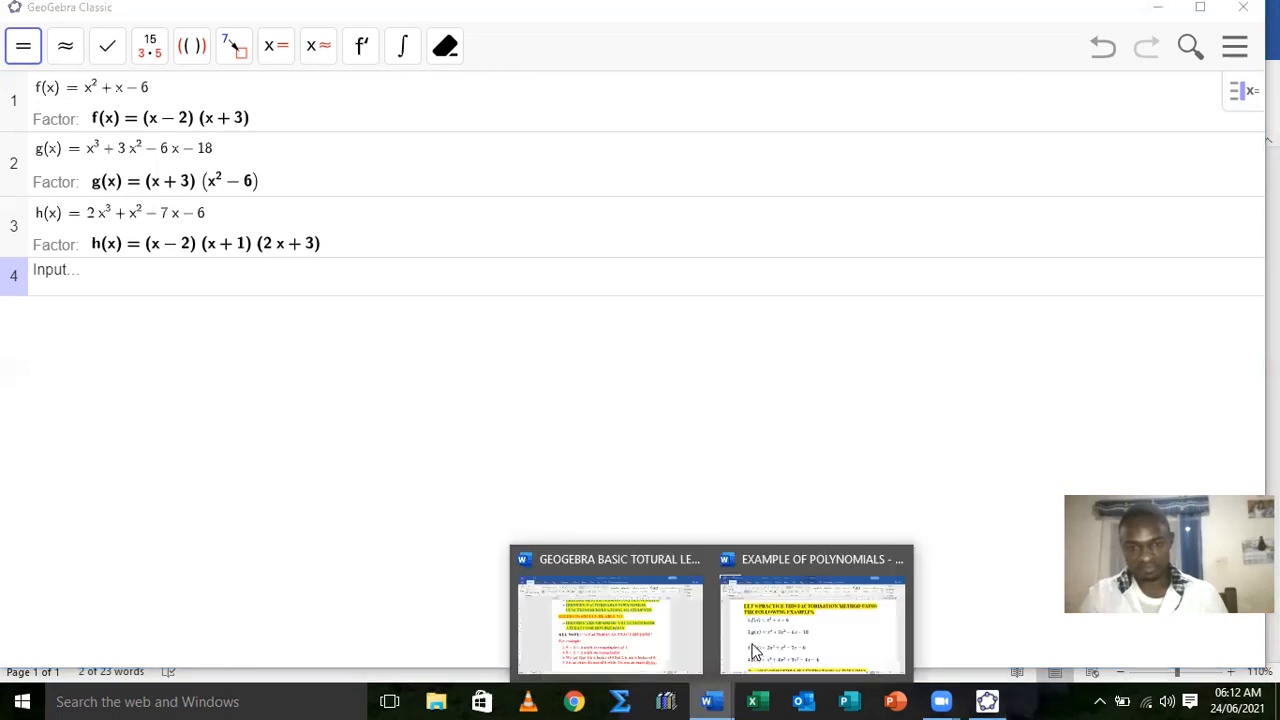
left_click(755, 651)
left_click_drag(699, 580, 212, 600)
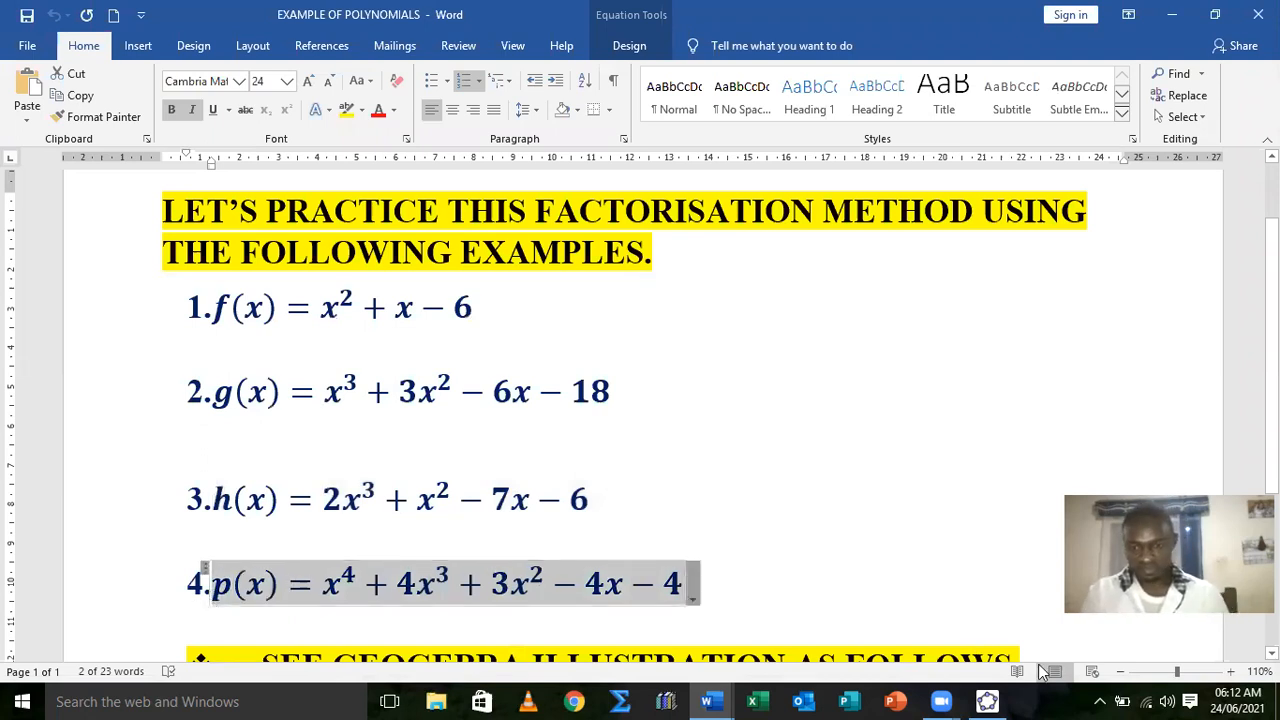
left_click(987, 701)
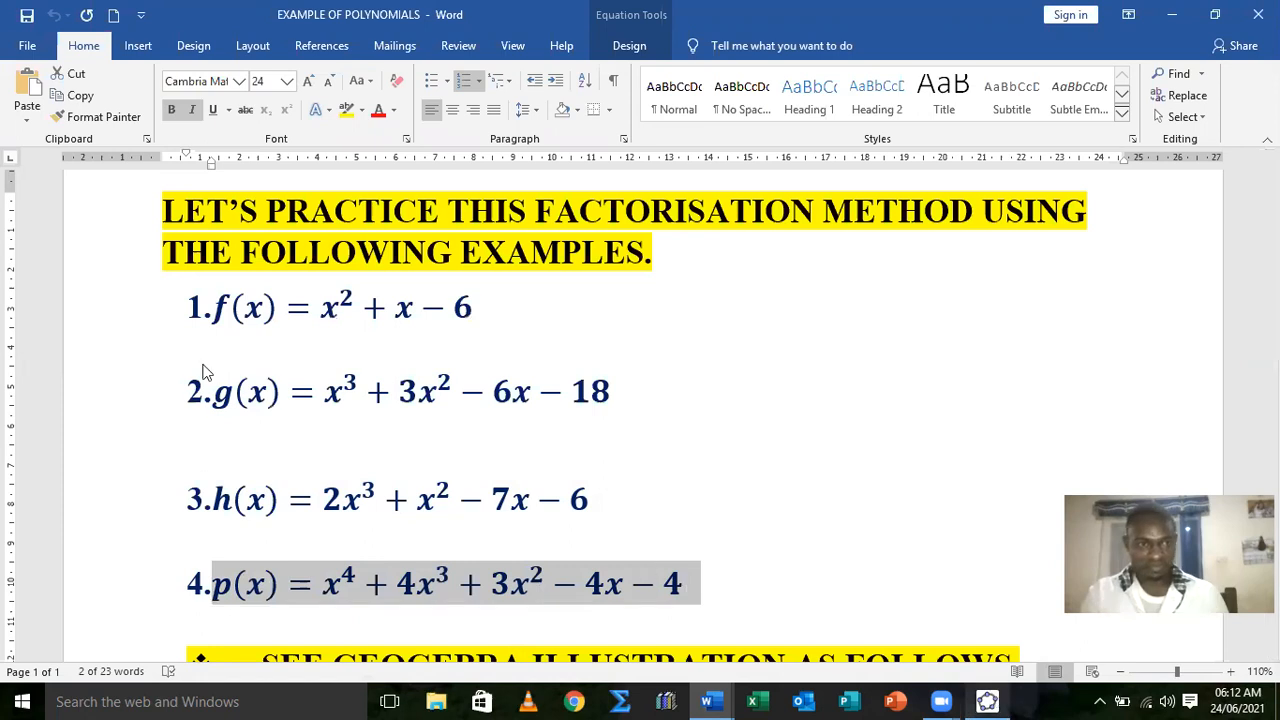
left_click(57, 282)
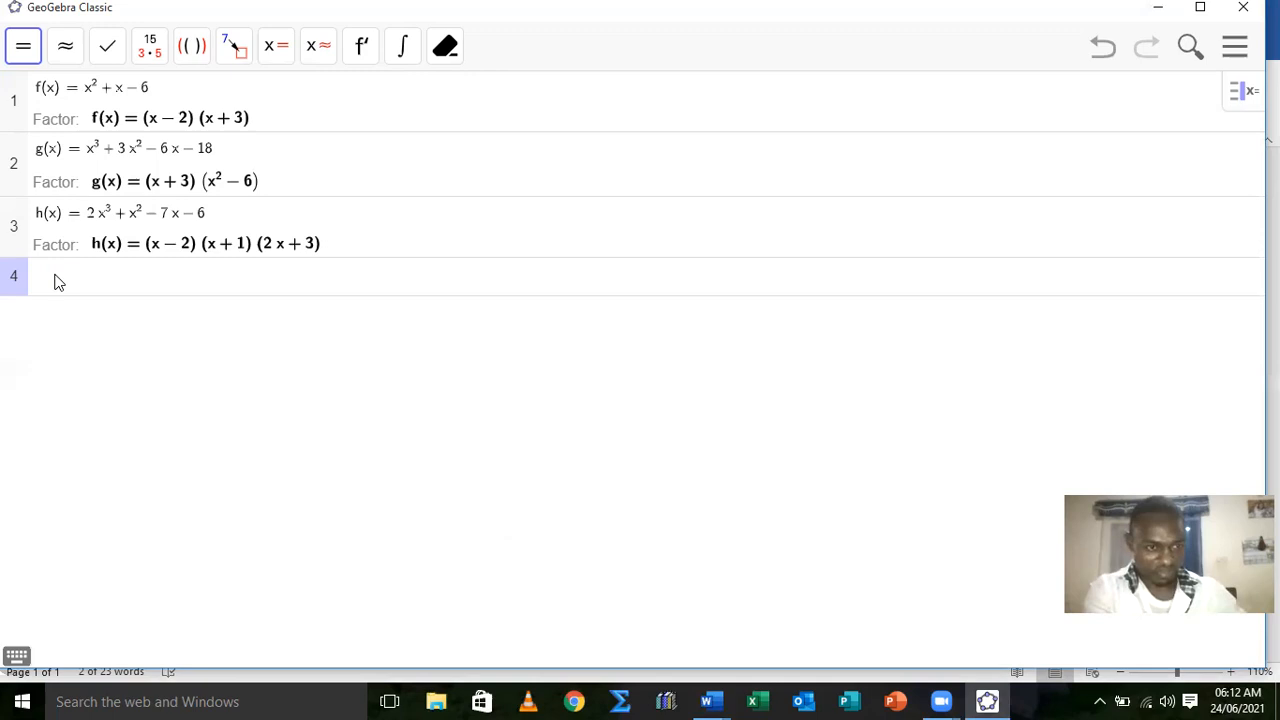
type("p(x) = x^4 + 4x^3 + 3x^2 - 4x - 4")
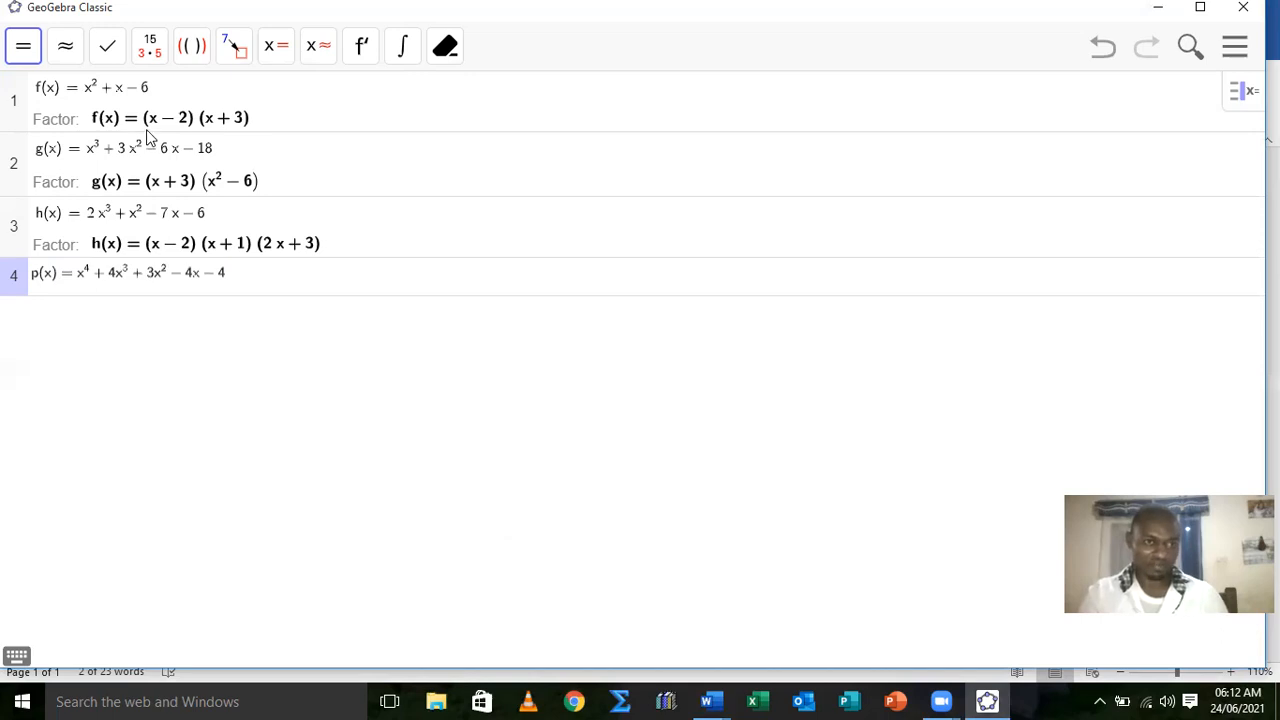
left_click(149, 48)
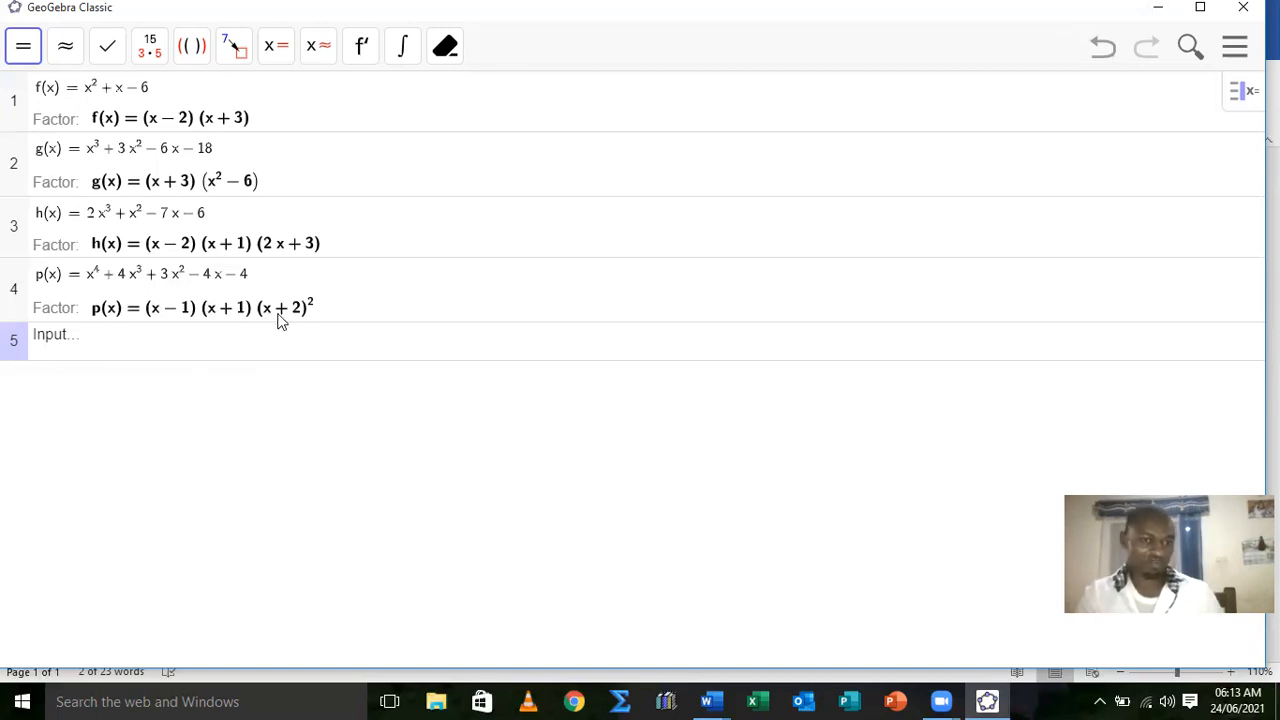
- Enter p(x) = x^4 + 4x^3 + 3x^2 - 4x - 4 again in row 5 and compute its derivative
left_click(52, 345)
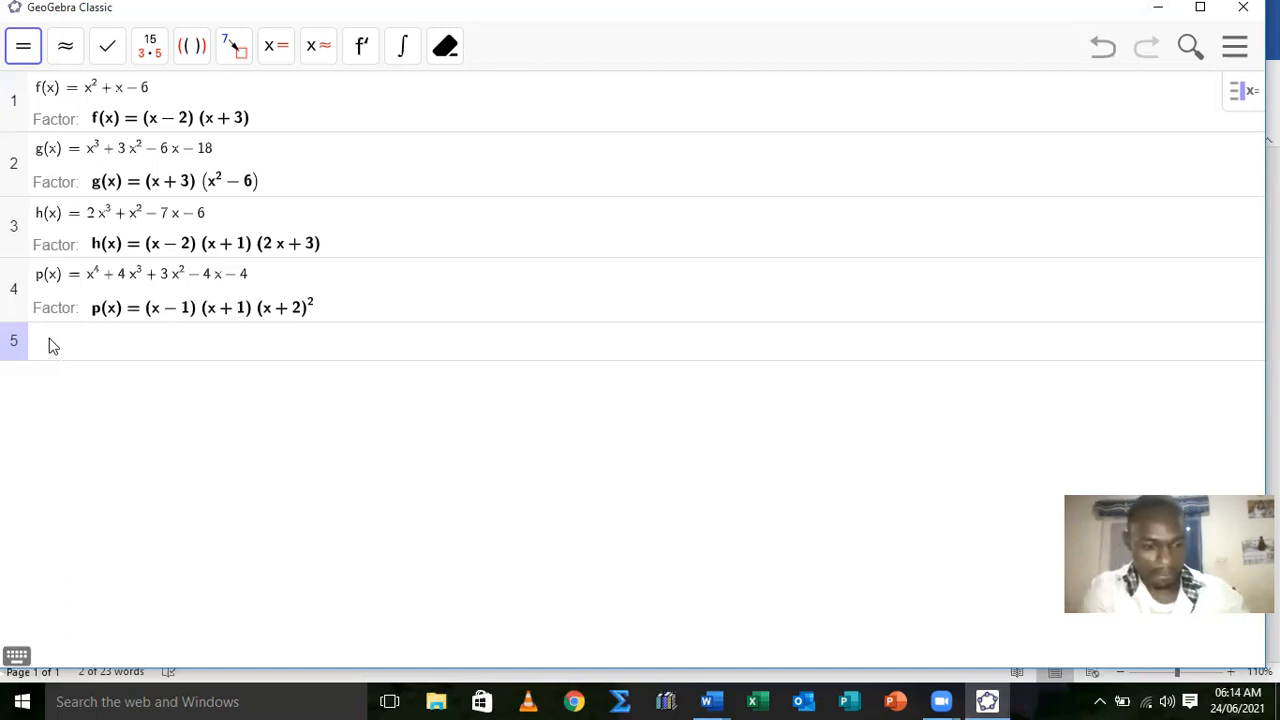
type("p(x) = x^4 + 4x^3 + 3x^2 - 4x - 4")
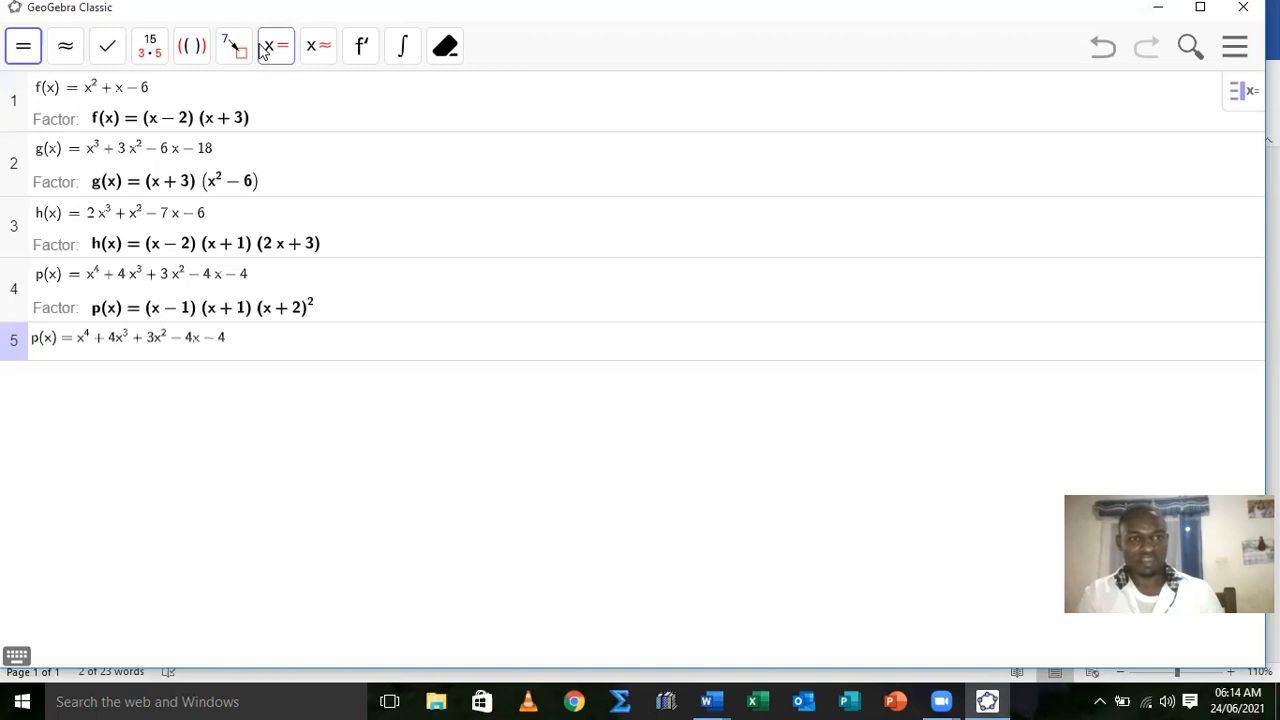
left_click(372, 50)
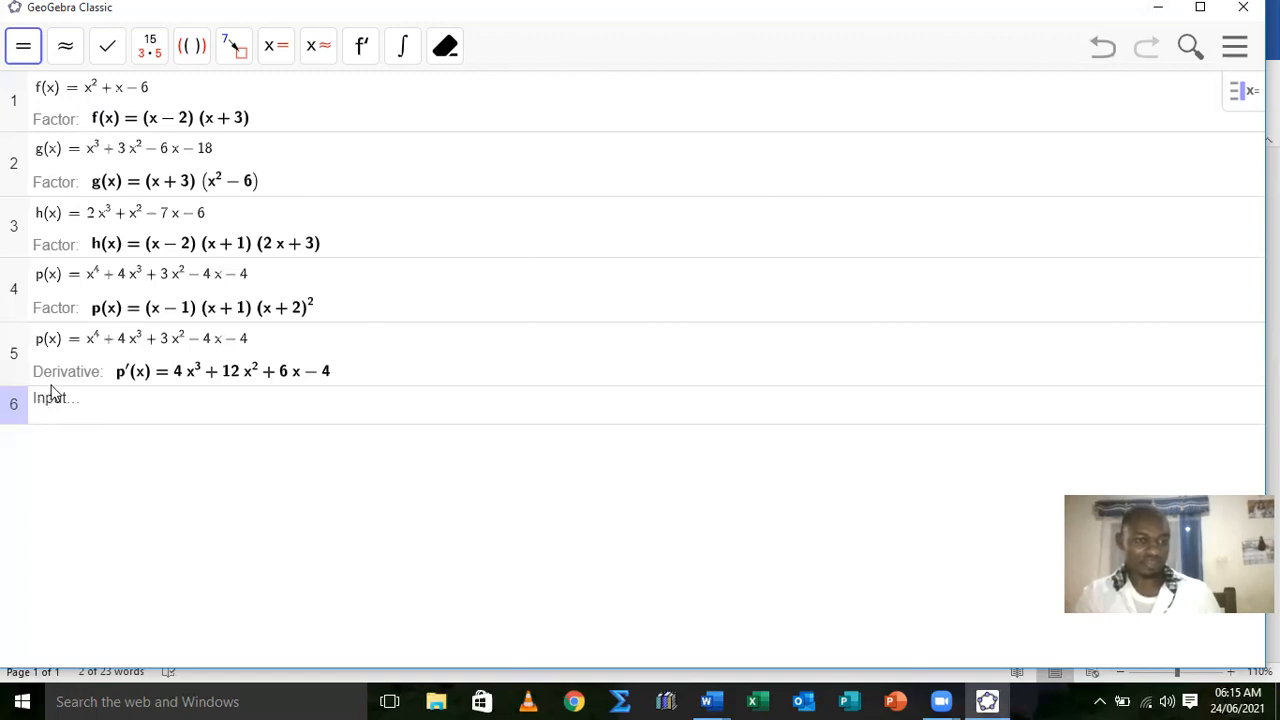
- Copy the derivative of p(x) from row 5 into row 6 and substitute -2 for x with exact evaluation
left_click(42, 402)
left_click(61, 369)
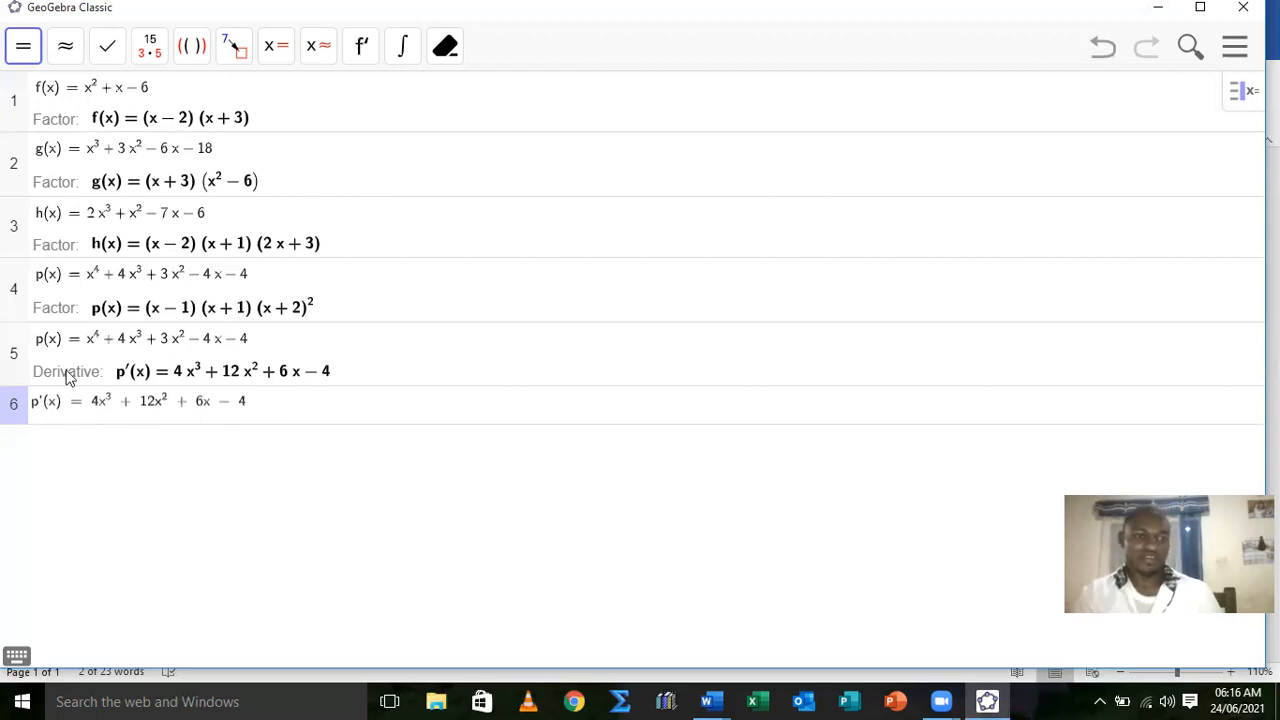
left_click(237, 52)
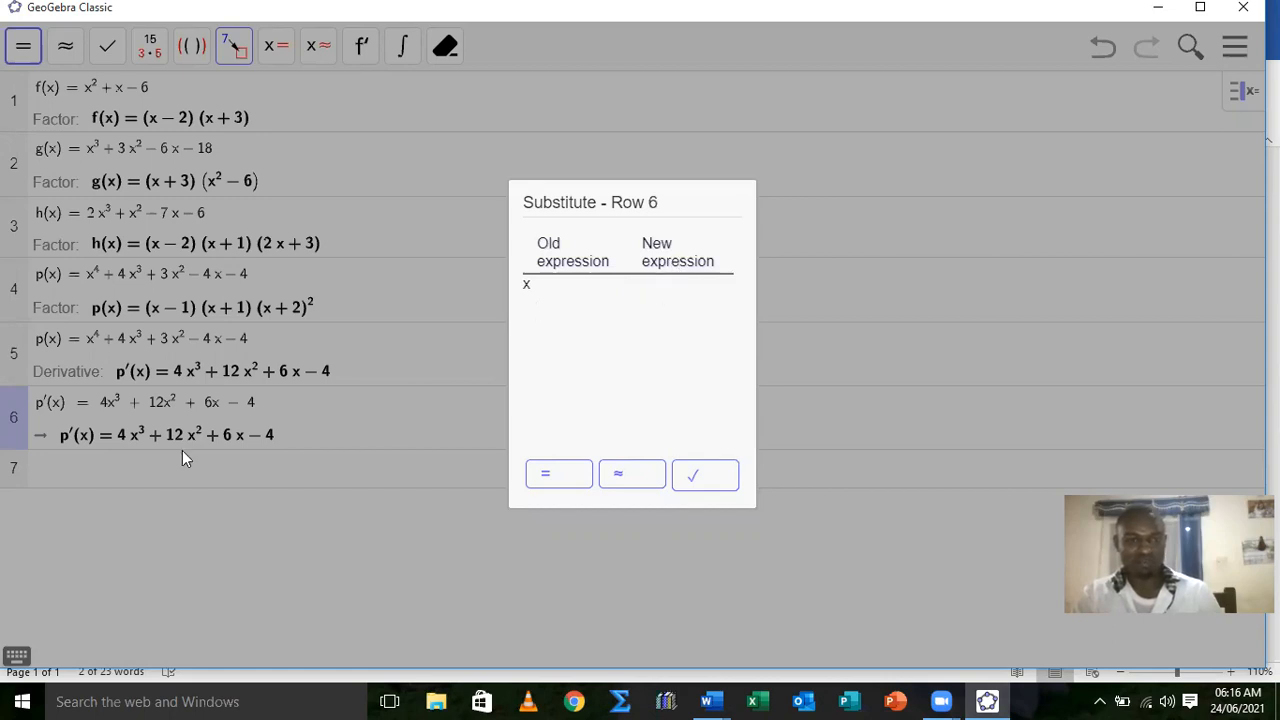
left_click(663, 284)
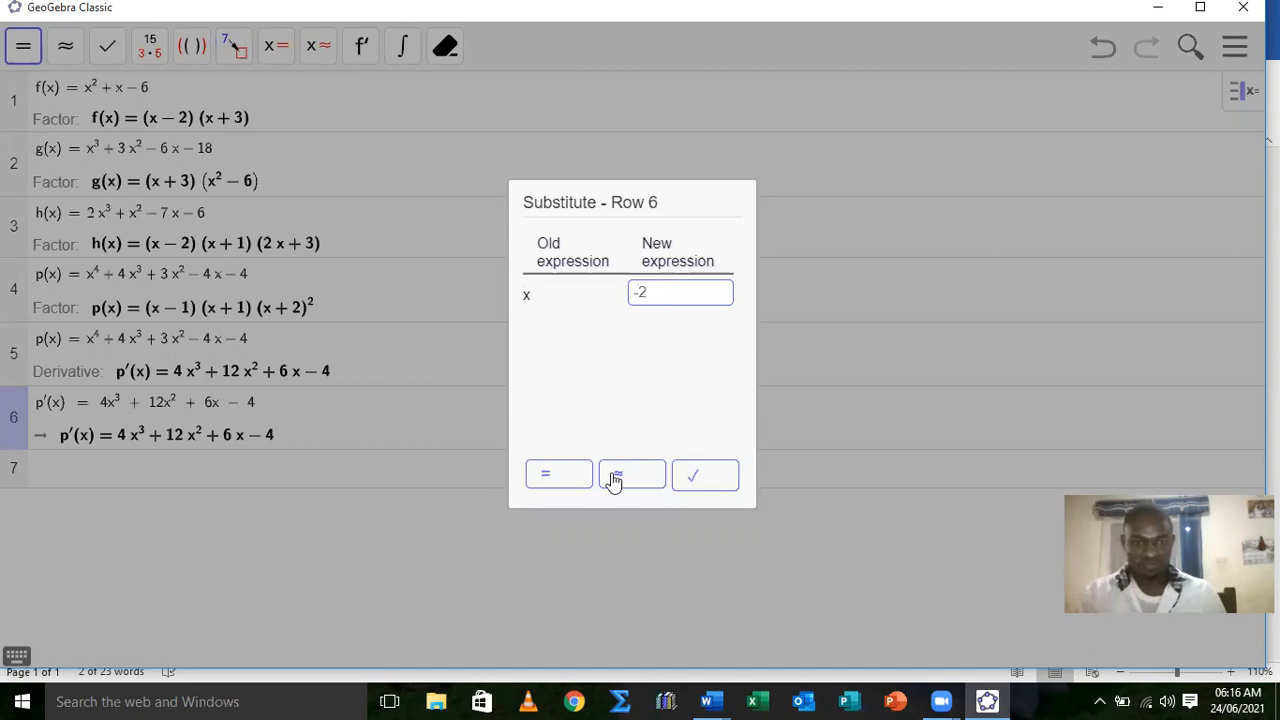
left_click(552, 476)
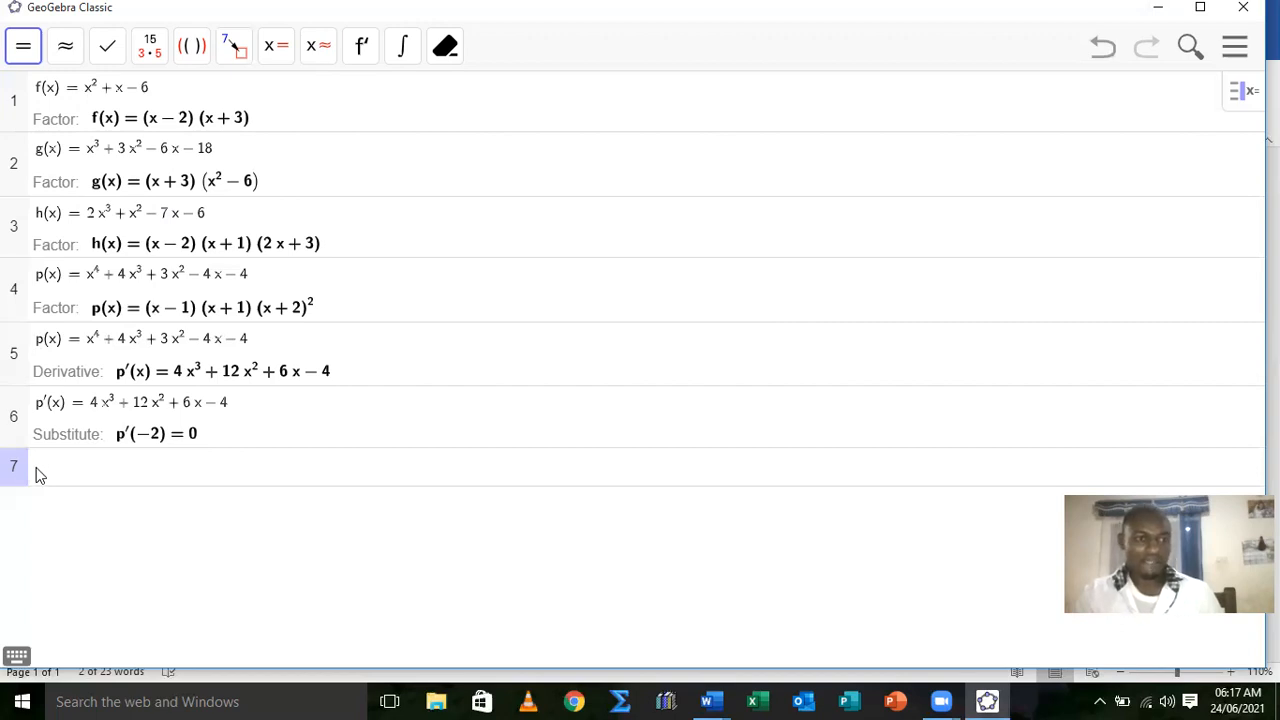
- Copy the factored form f(x) = (x - 2)(x + 3) from row 1 into row 7 and evaluate it
left_click(60, 122)
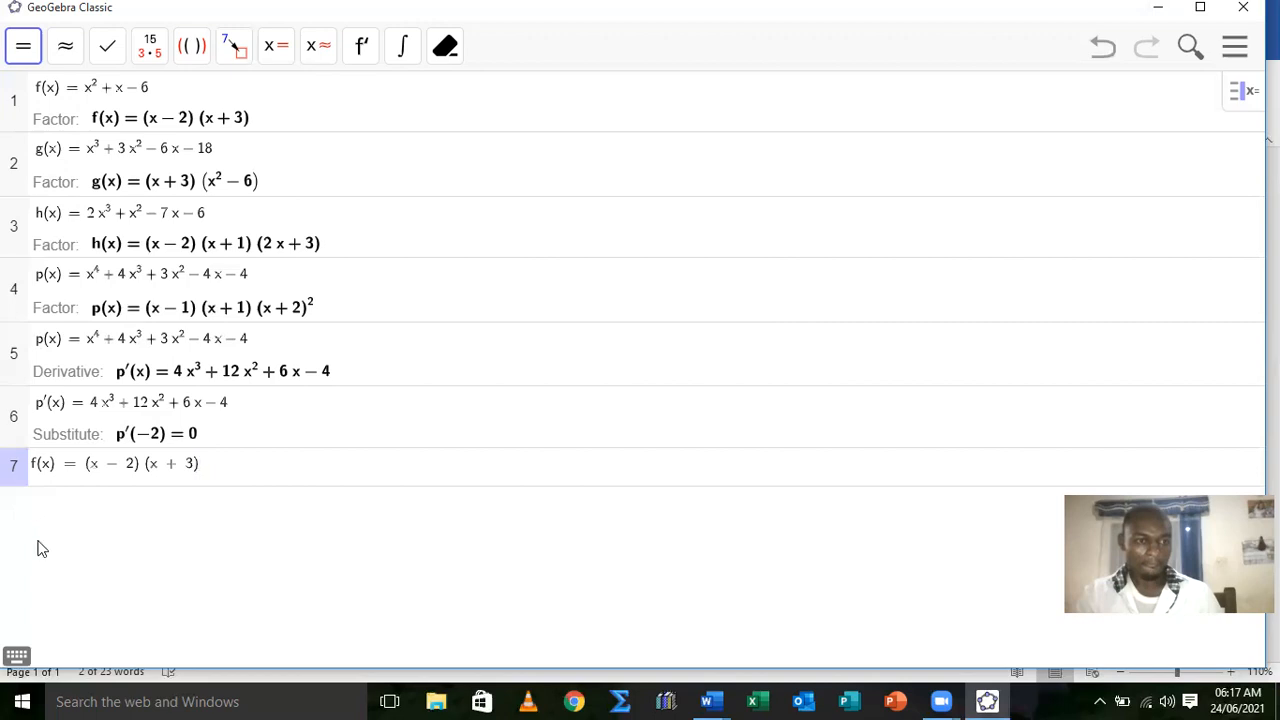
key("Return")
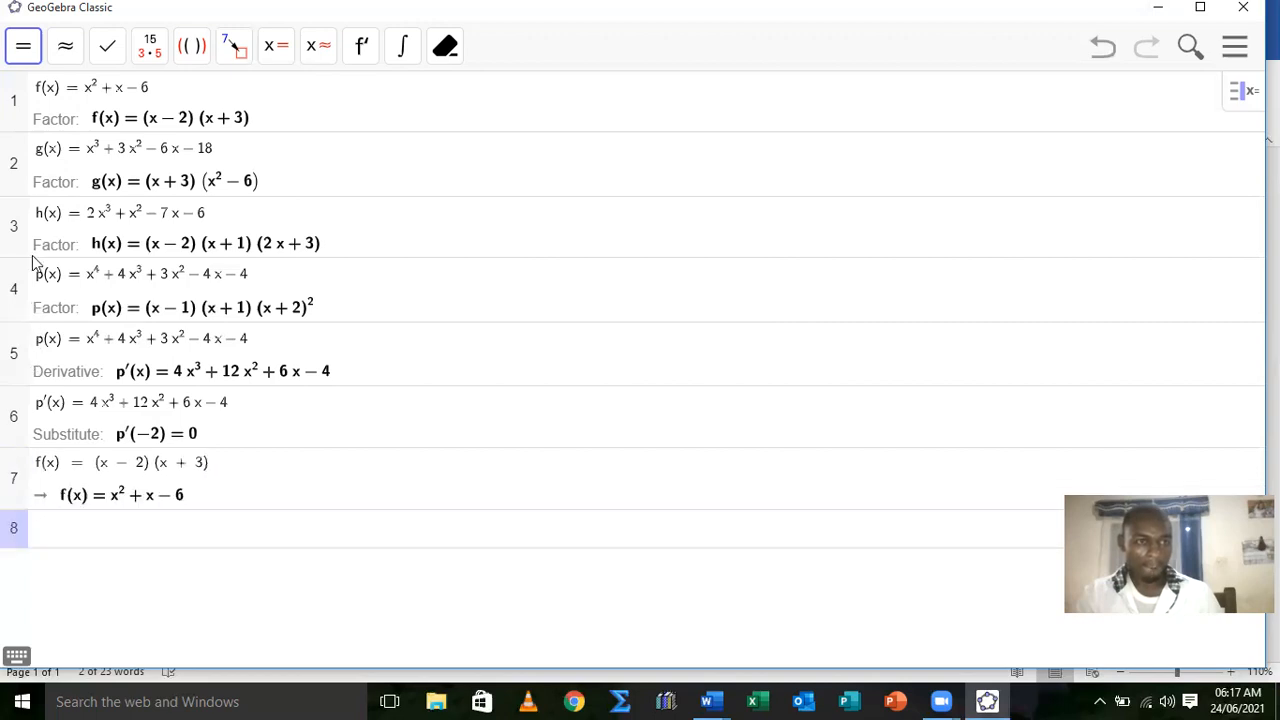
- Copy the factored forms g(x) = (x + 3)(x^2 - 6) into row 8 and h(x) = (x - 2)(x + 1)(2x + 3) into row 9, evaluating both
left_click(62, 187)
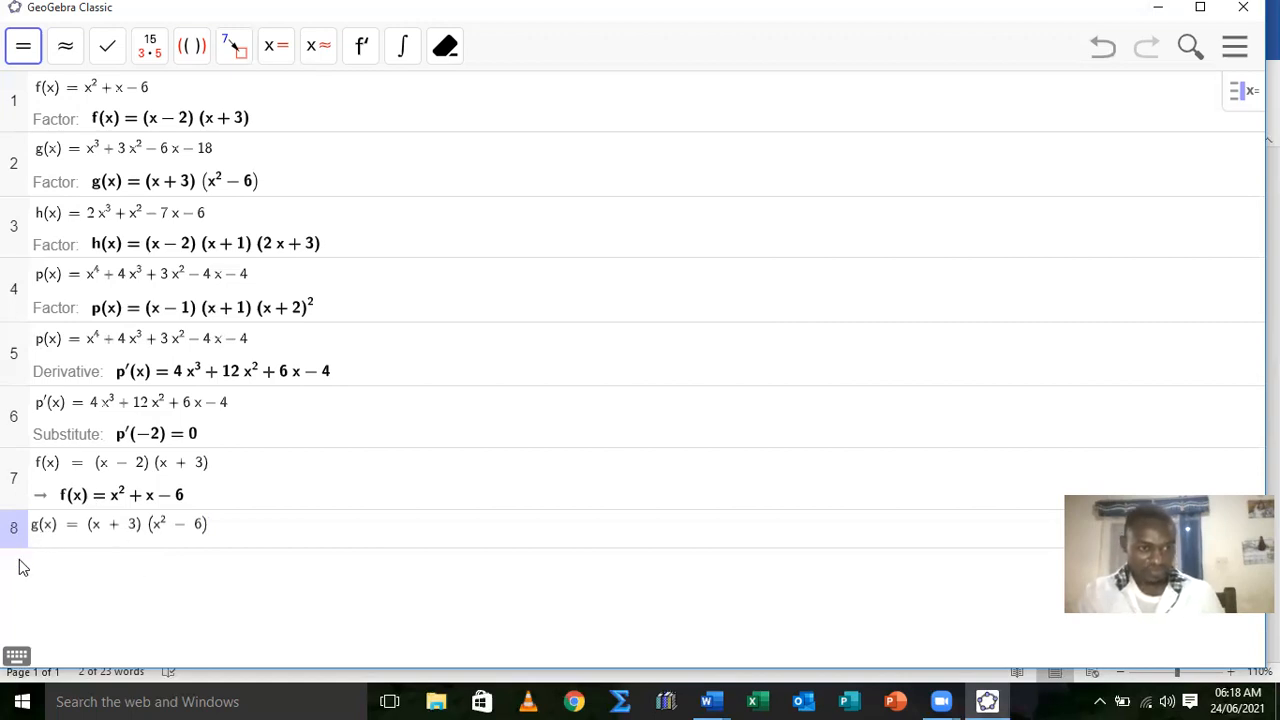
key("Return")
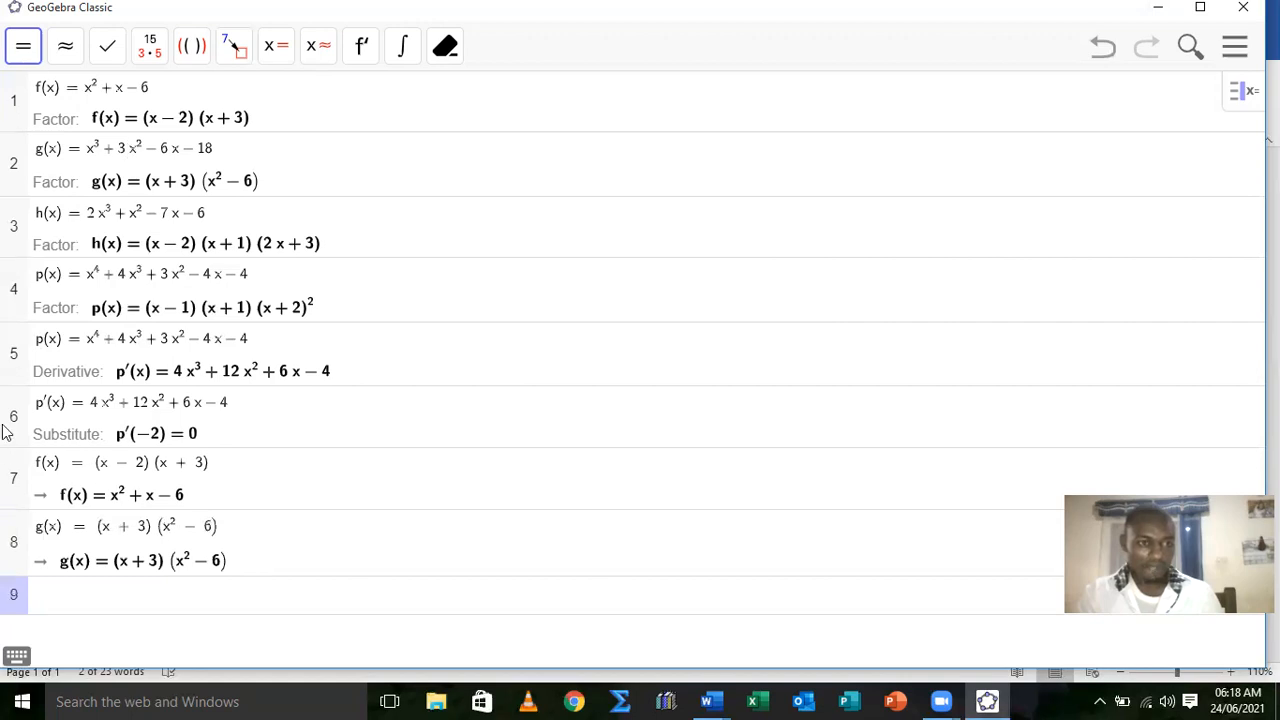
left_click(53, 245)
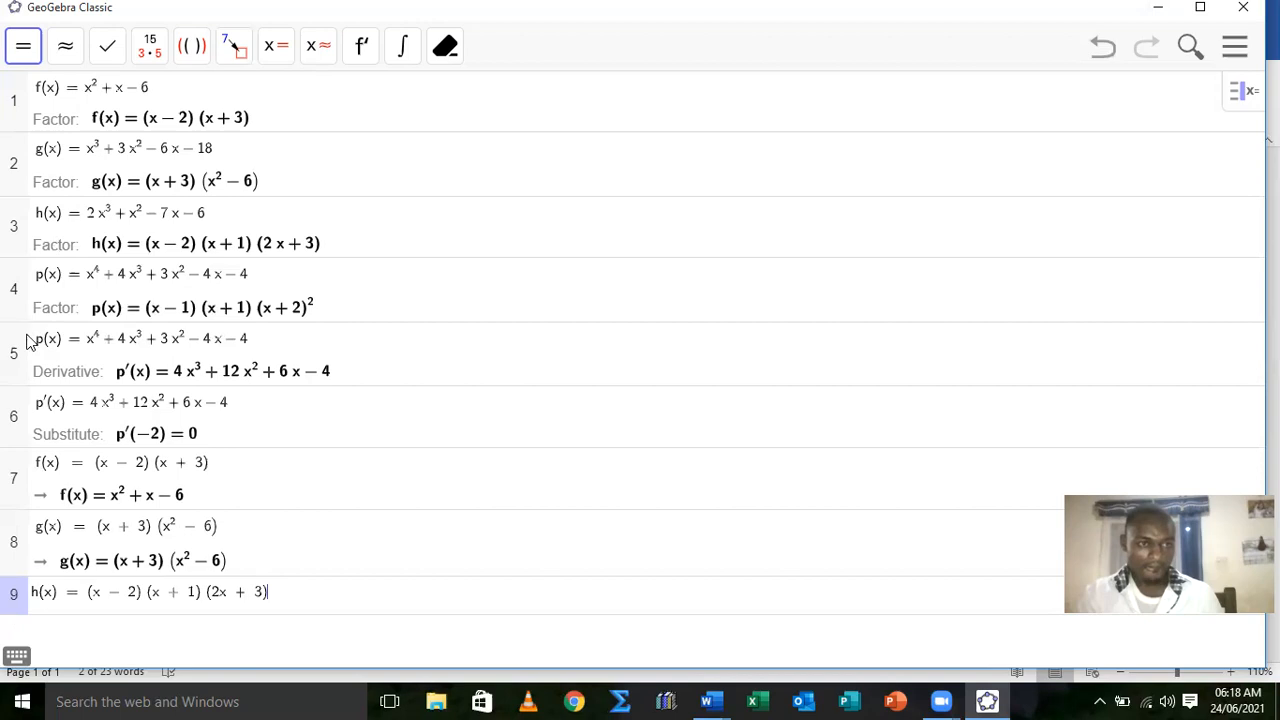
key("Return")
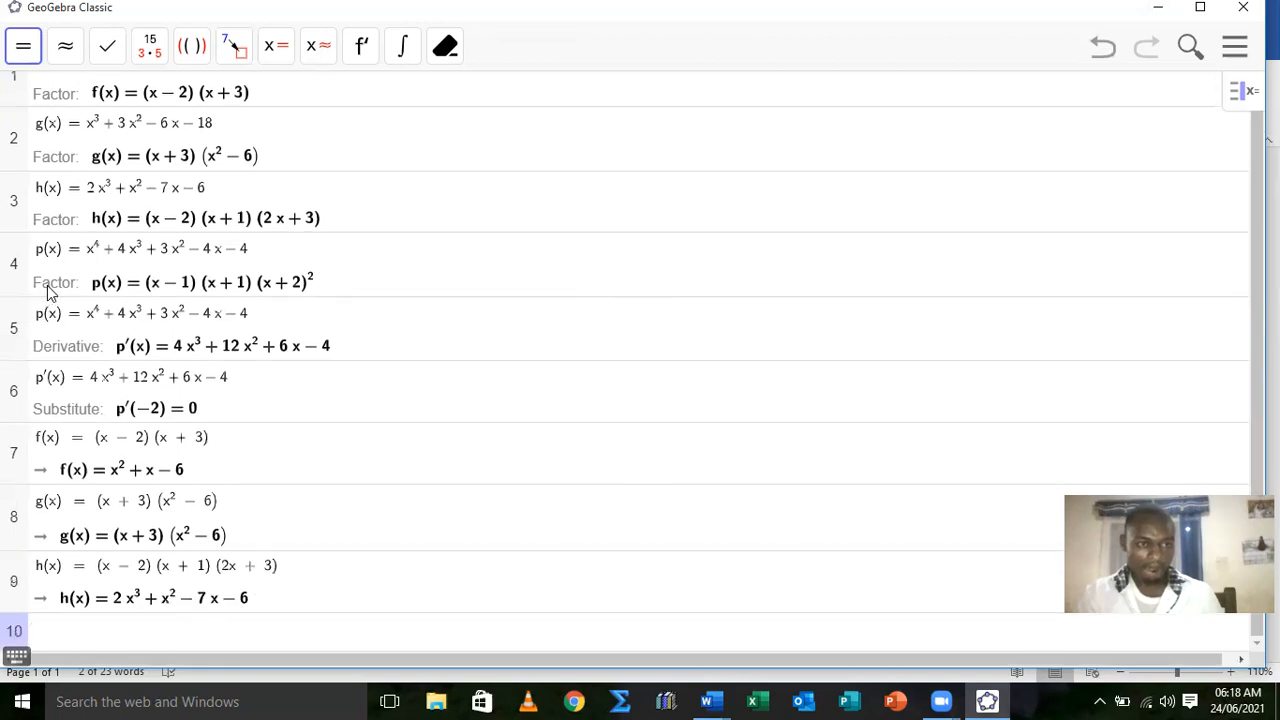
- Copy the factored form p(x) = (x - 1)(x + 1)(x + 2)^2 from row 4 into row 10 and expand it
left_click(48, 288)
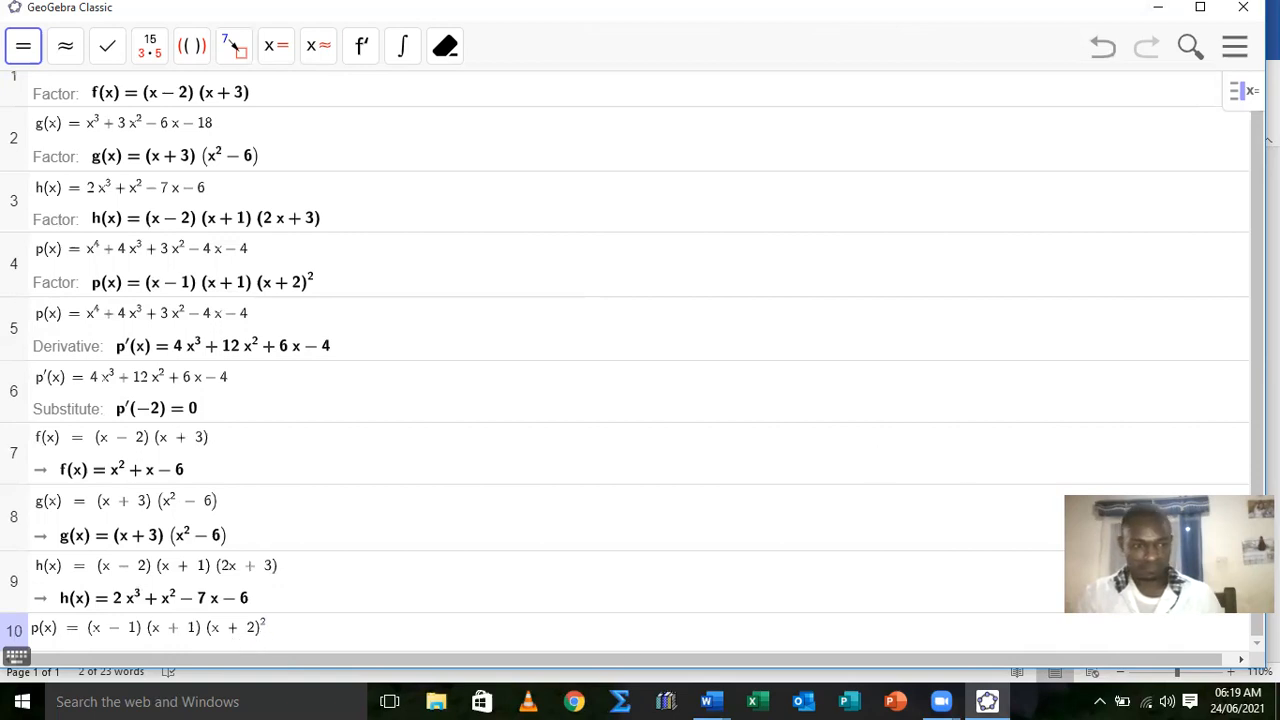
key("Return")
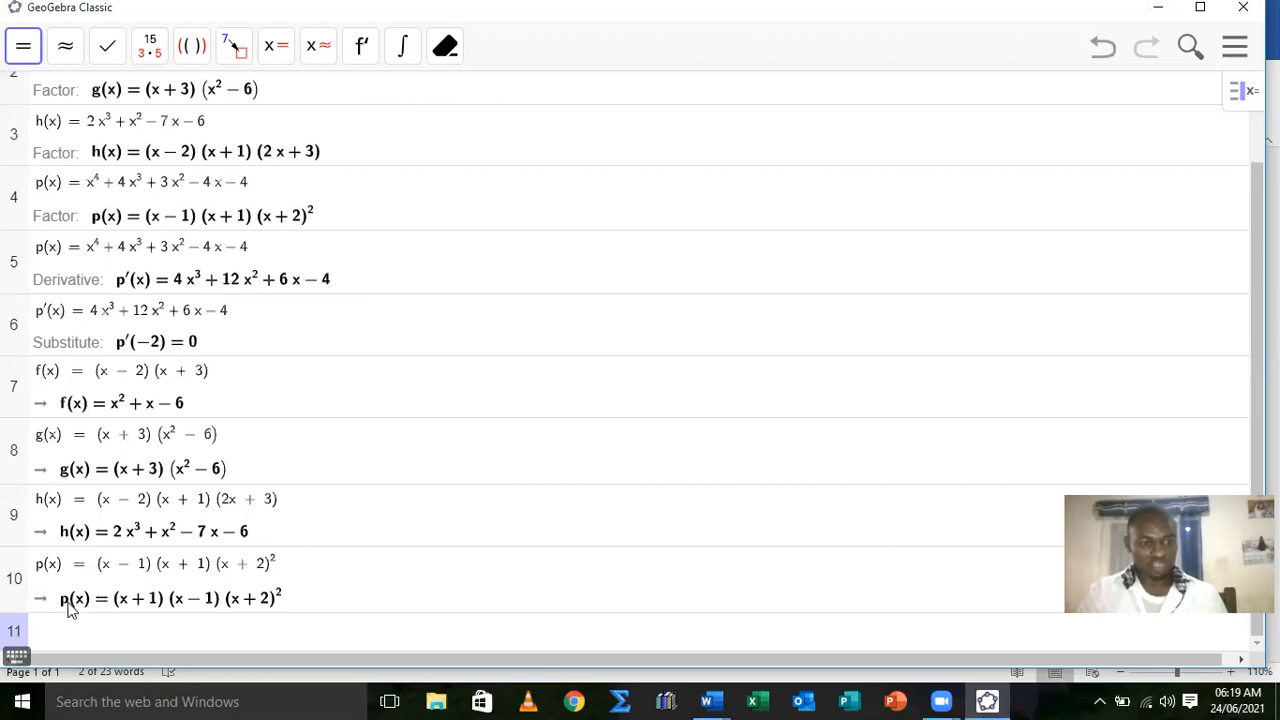
left_click(280, 571)
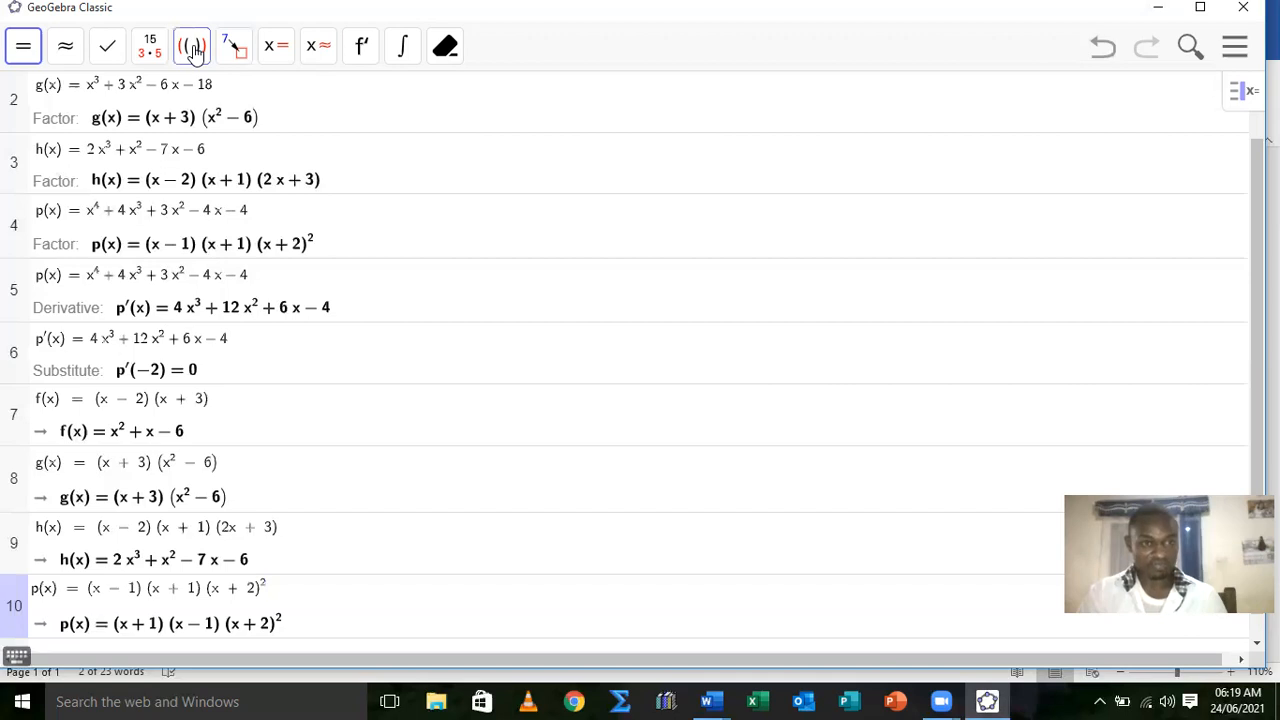
left_click(193, 48)
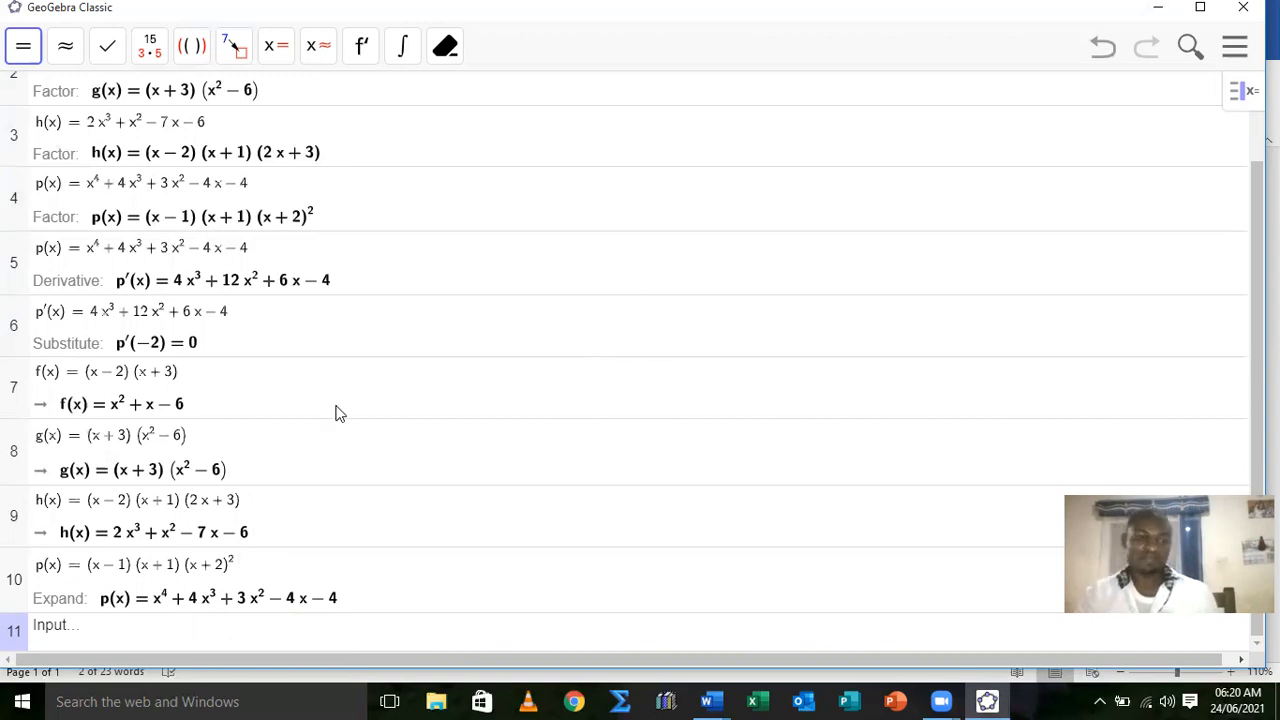
scroll(395, 417, "up", 2)
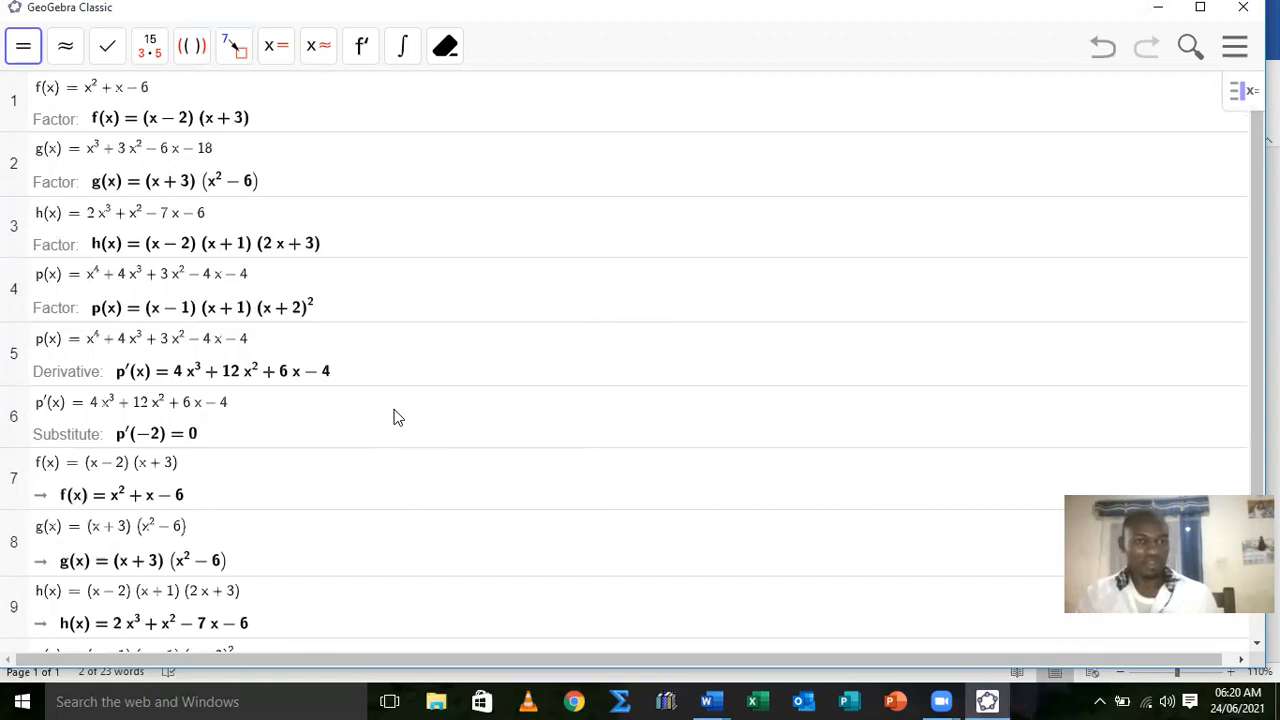
scroll(396, 418, "down", 2)
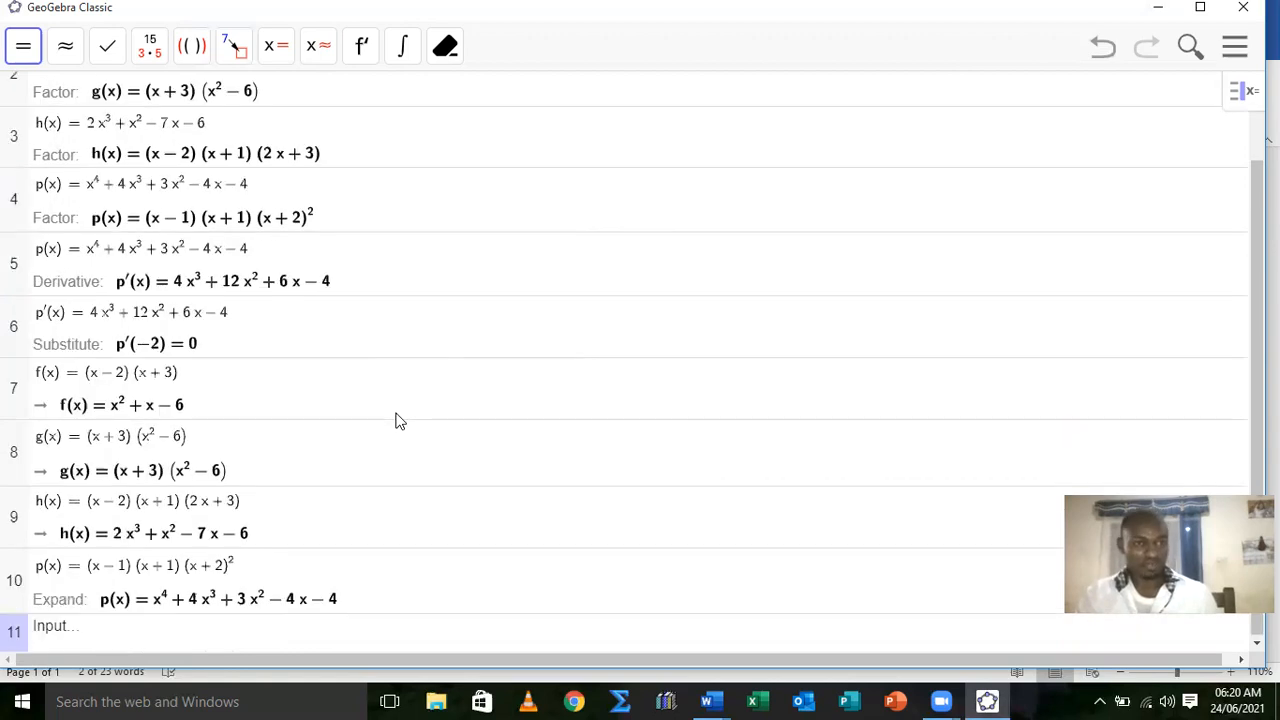
scroll(395, 420, "up", 2)
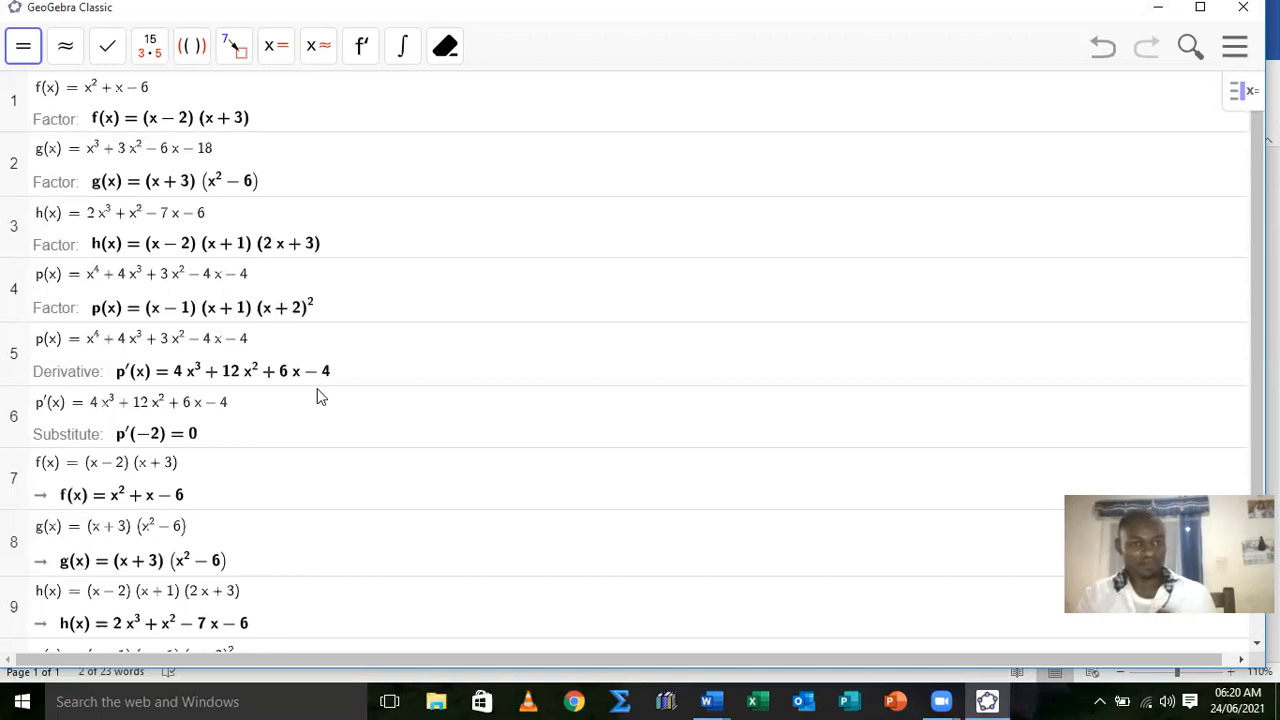
- Show the Algebra view and the Graphics view alongside the CAS view
left_click(1236, 98)
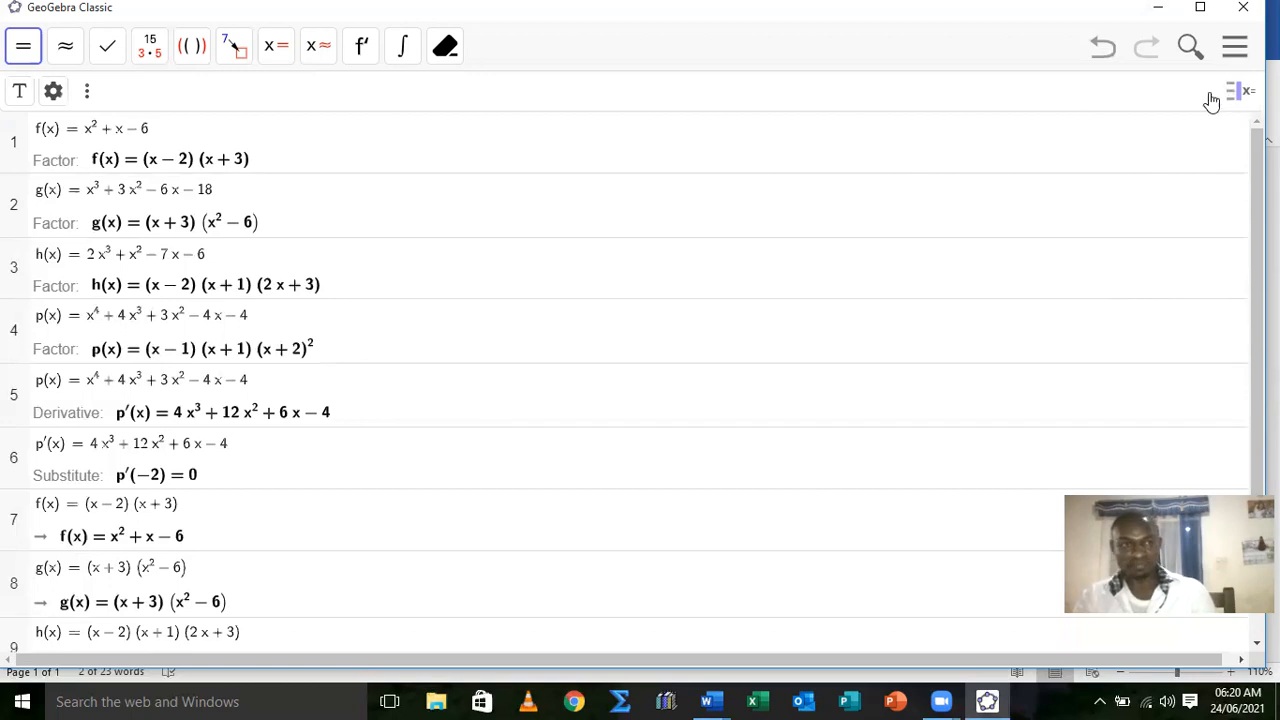
left_click(87, 95)
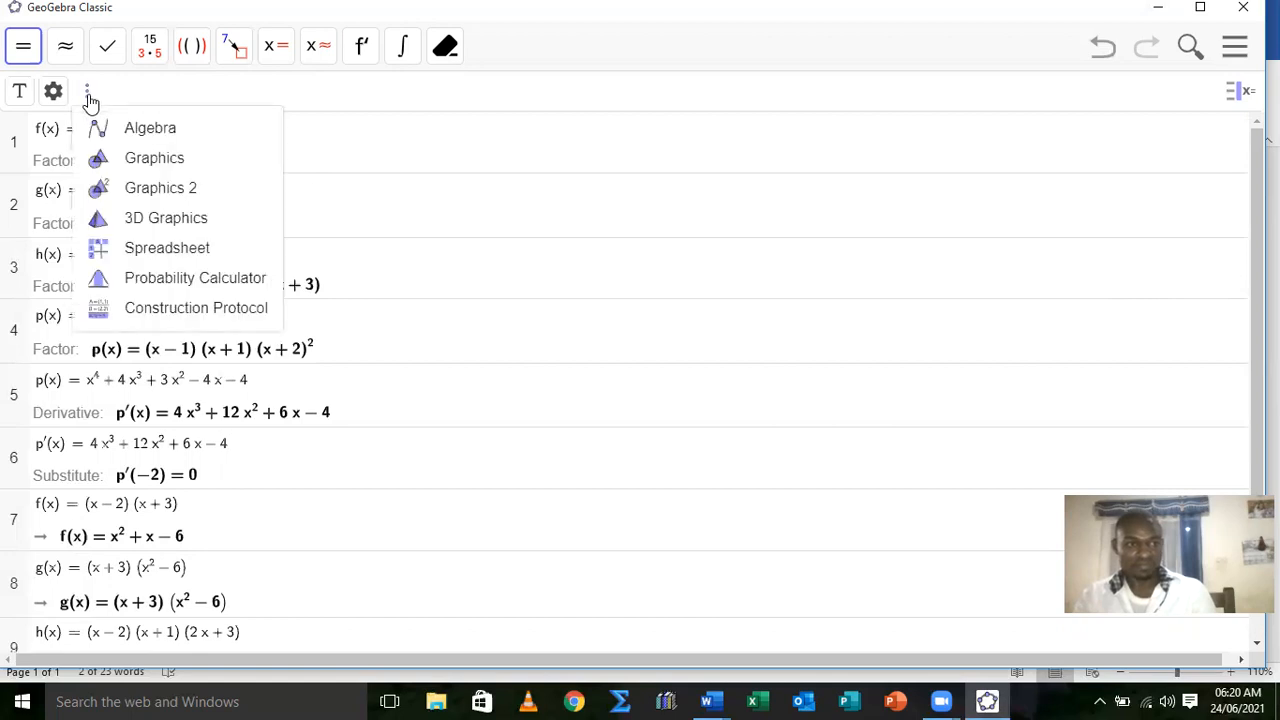
left_click(155, 137)
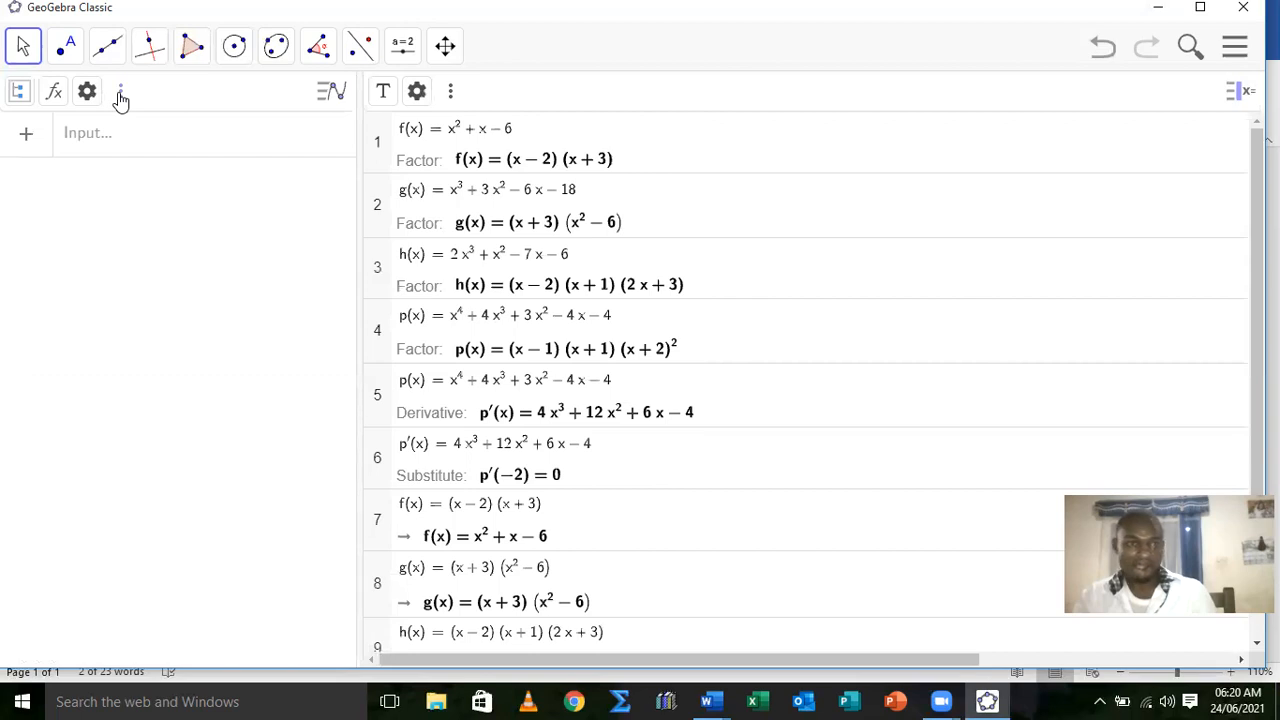
left_click(1232, 100)
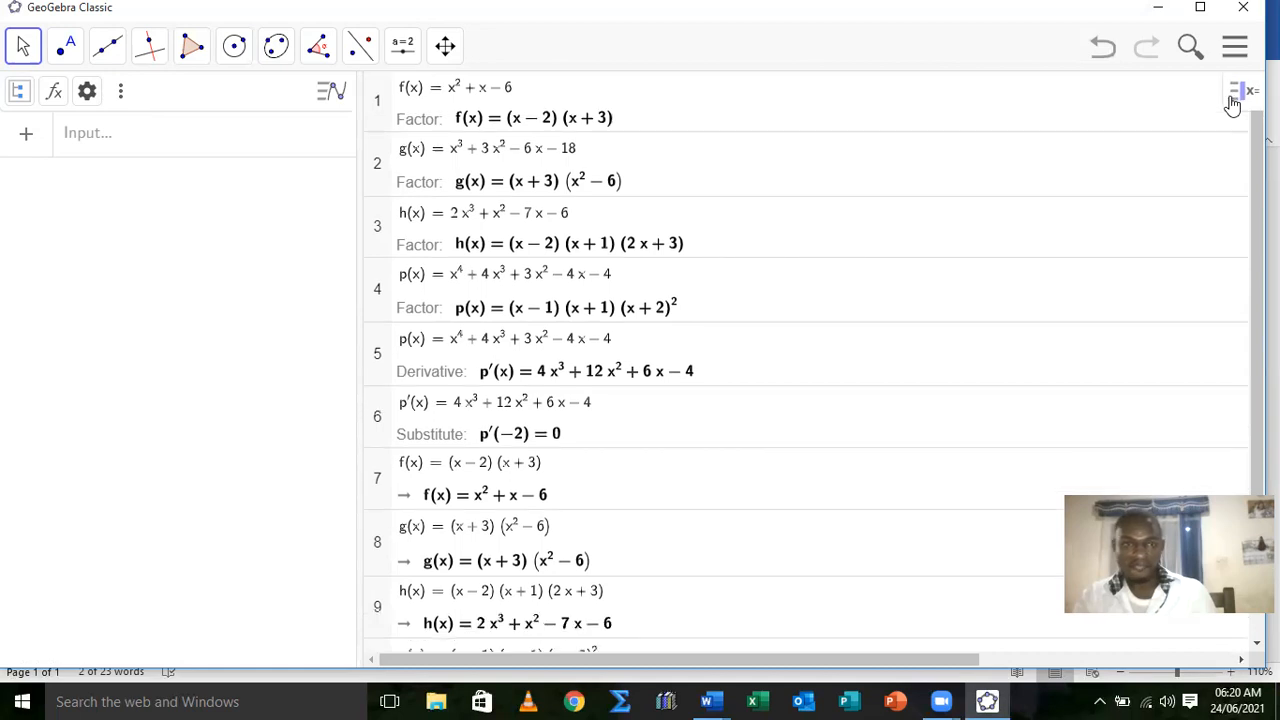
left_click(1232, 100)
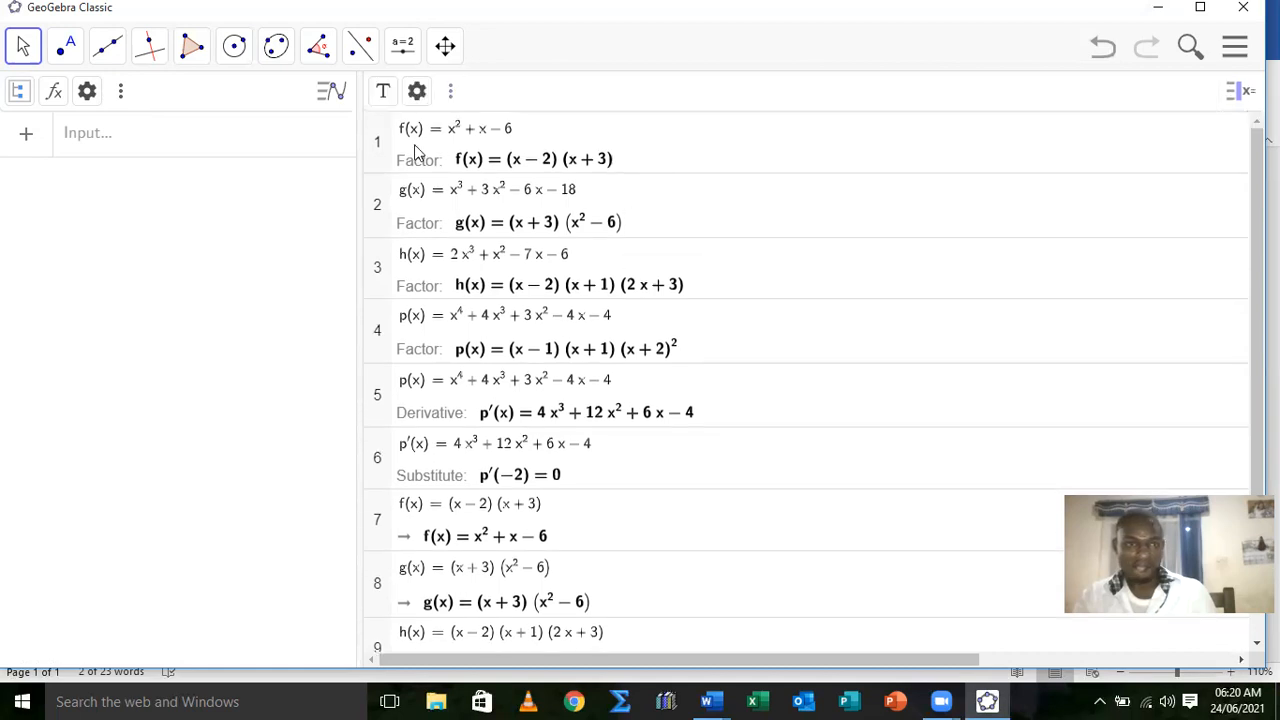
left_click(450, 91)
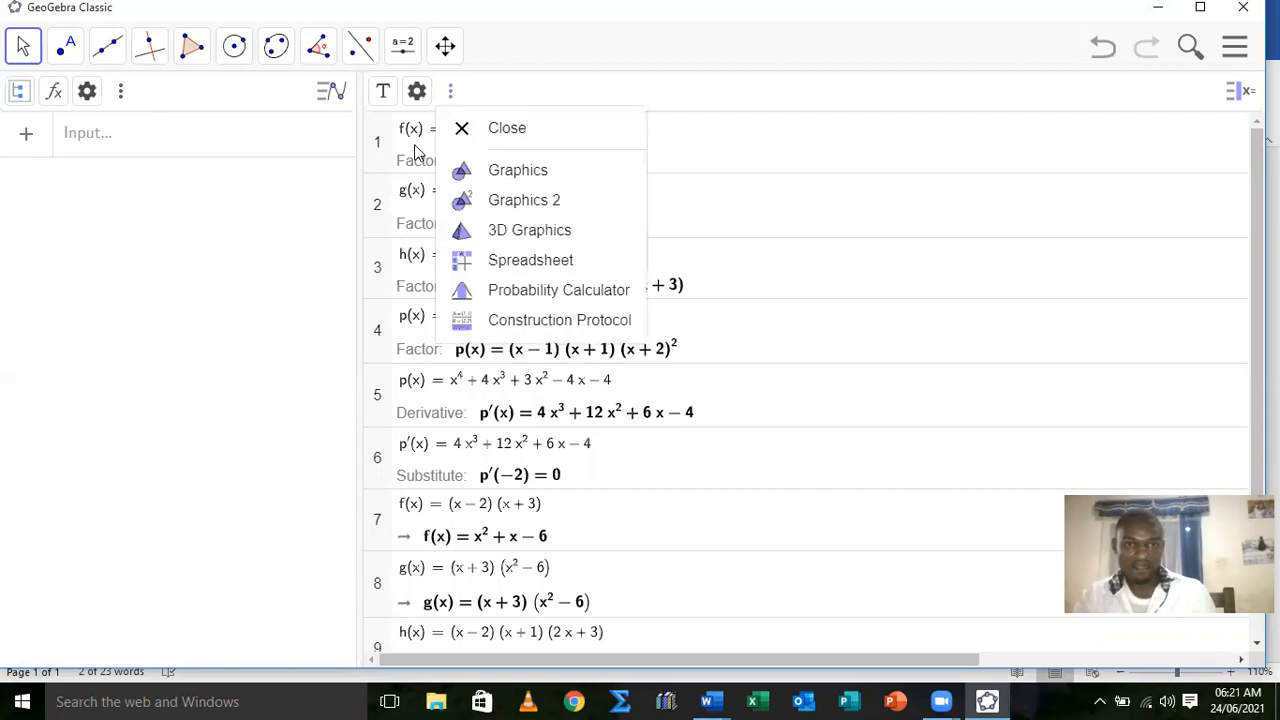
left_click(519, 172)
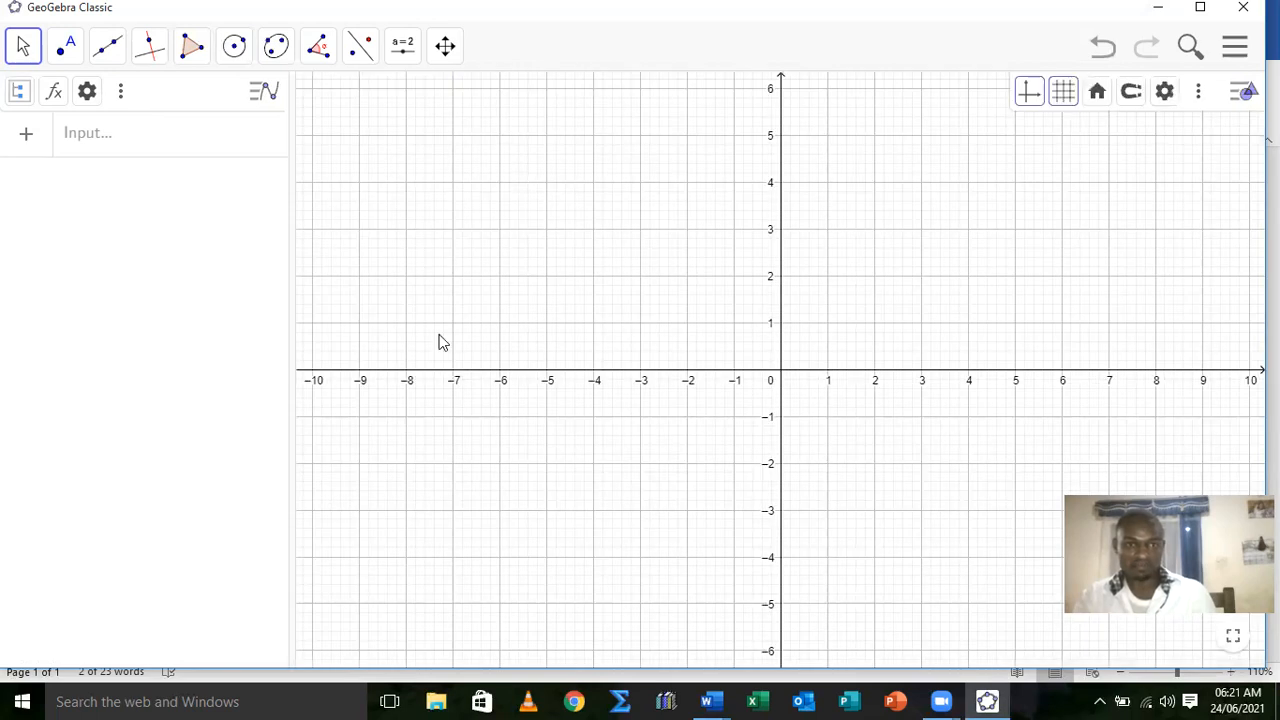
left_click_drag(292, 317, 656, 342)
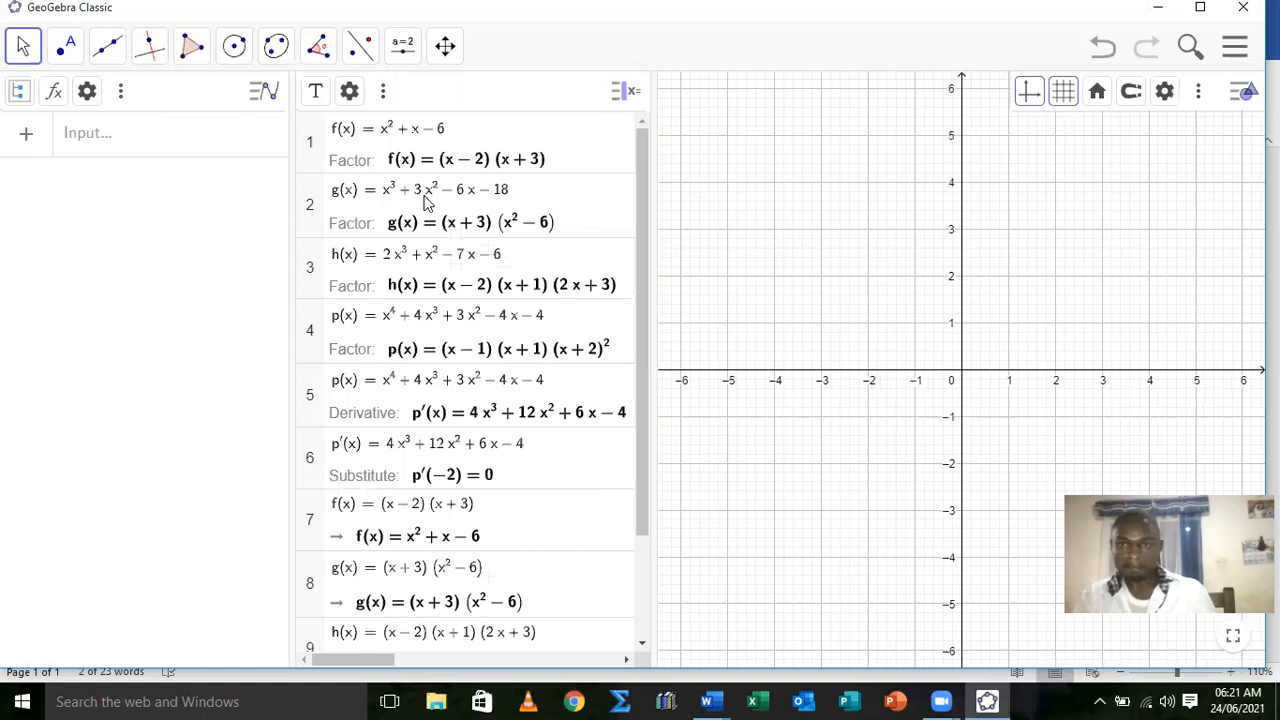
- Close the Algebra view and reopen it beside the CAS view
left_click(1199, 94)
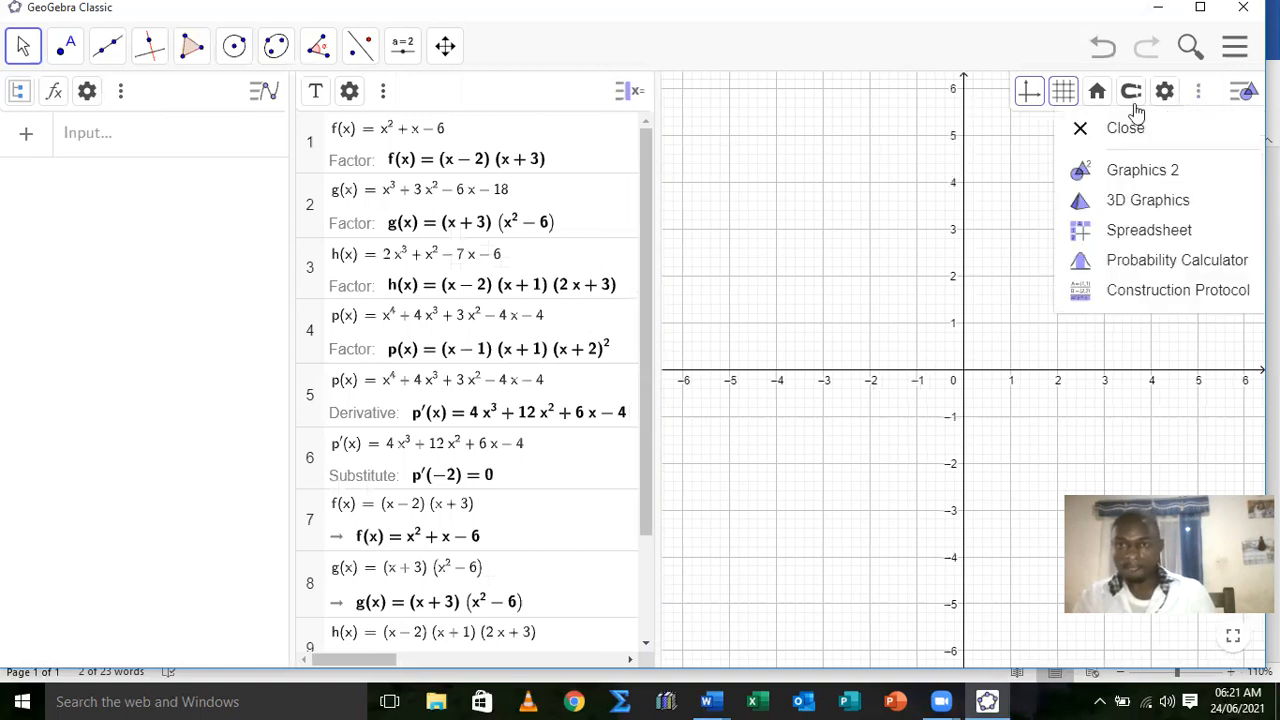
left_click(1199, 93)
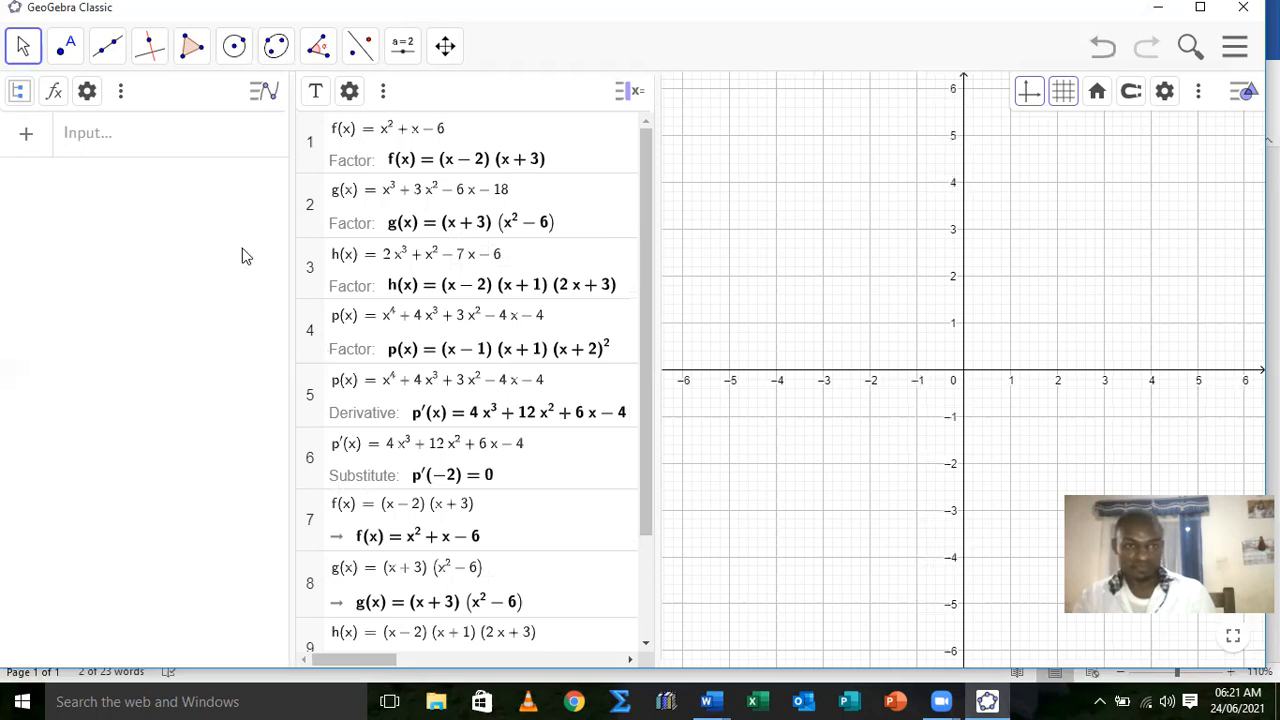
left_click(120, 92)
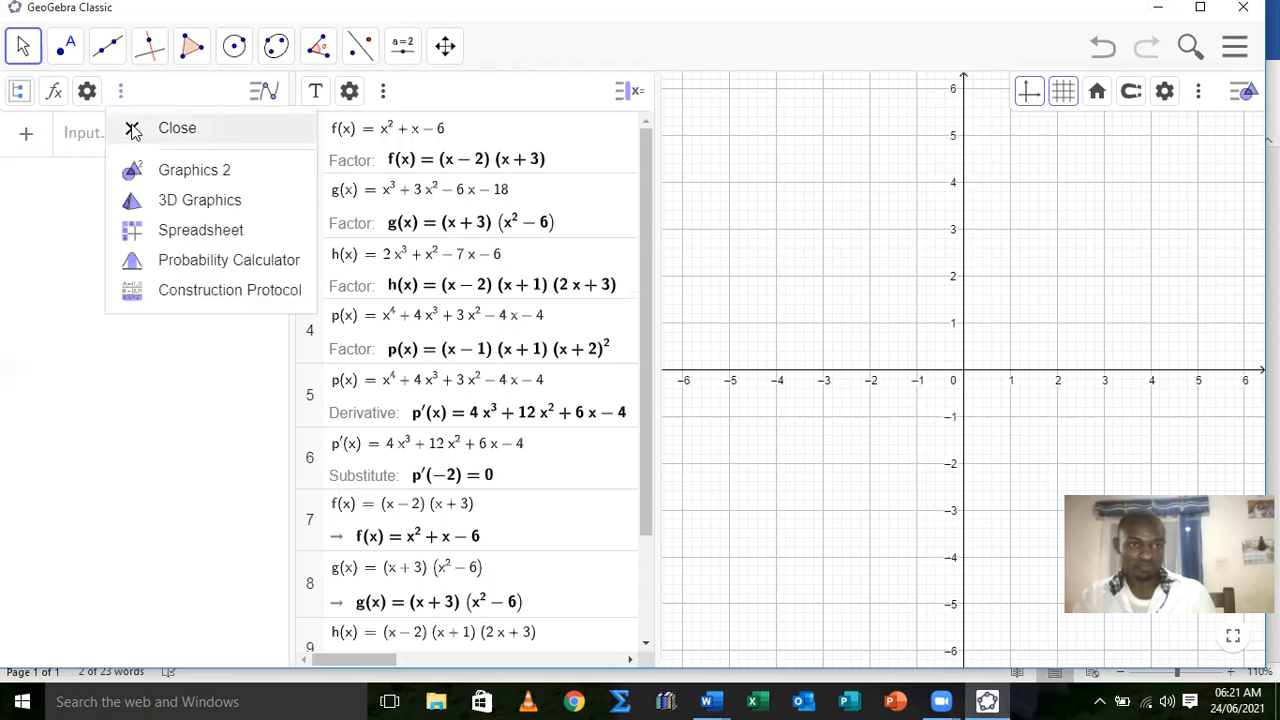
left_click(133, 129)
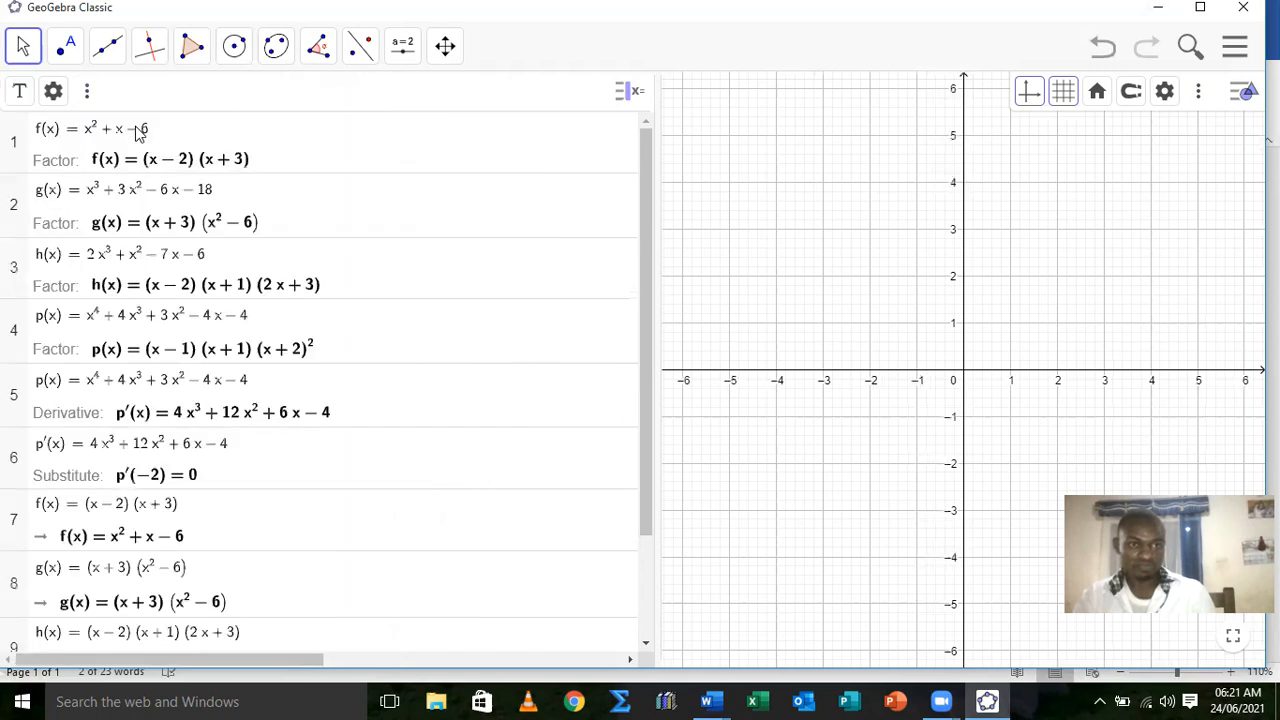
left_click(87, 92)
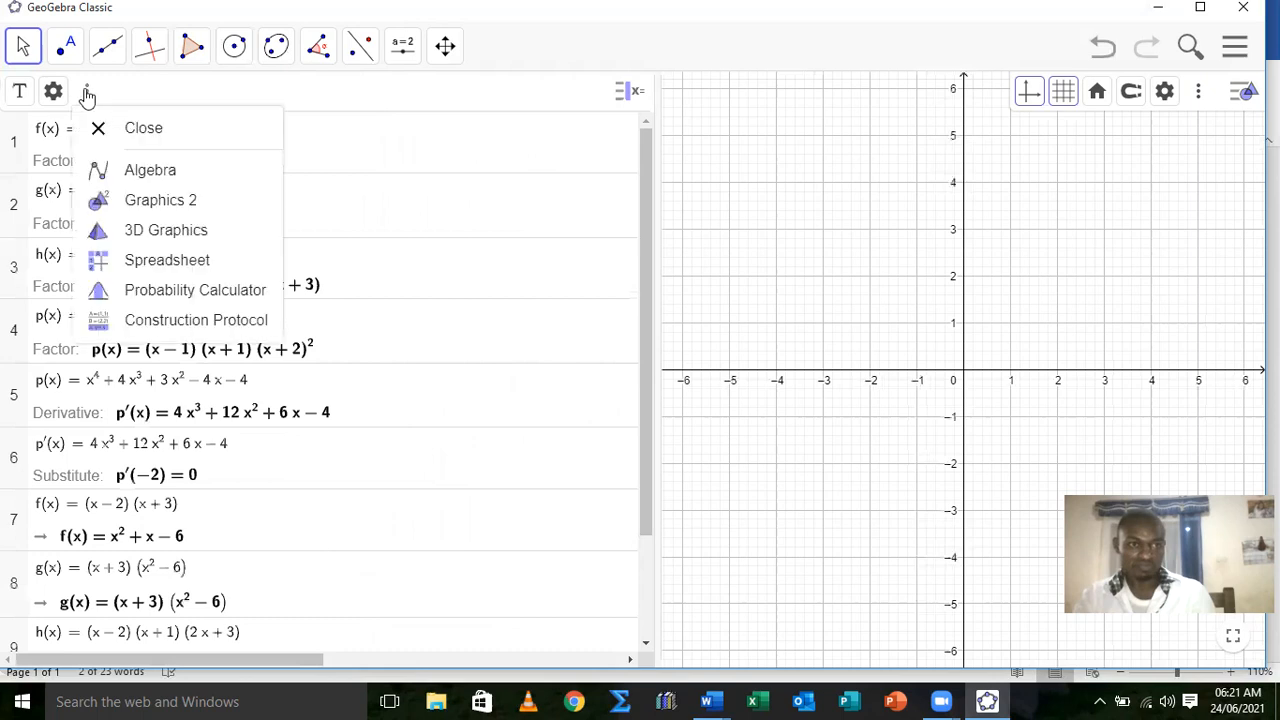
left_click(141, 172)
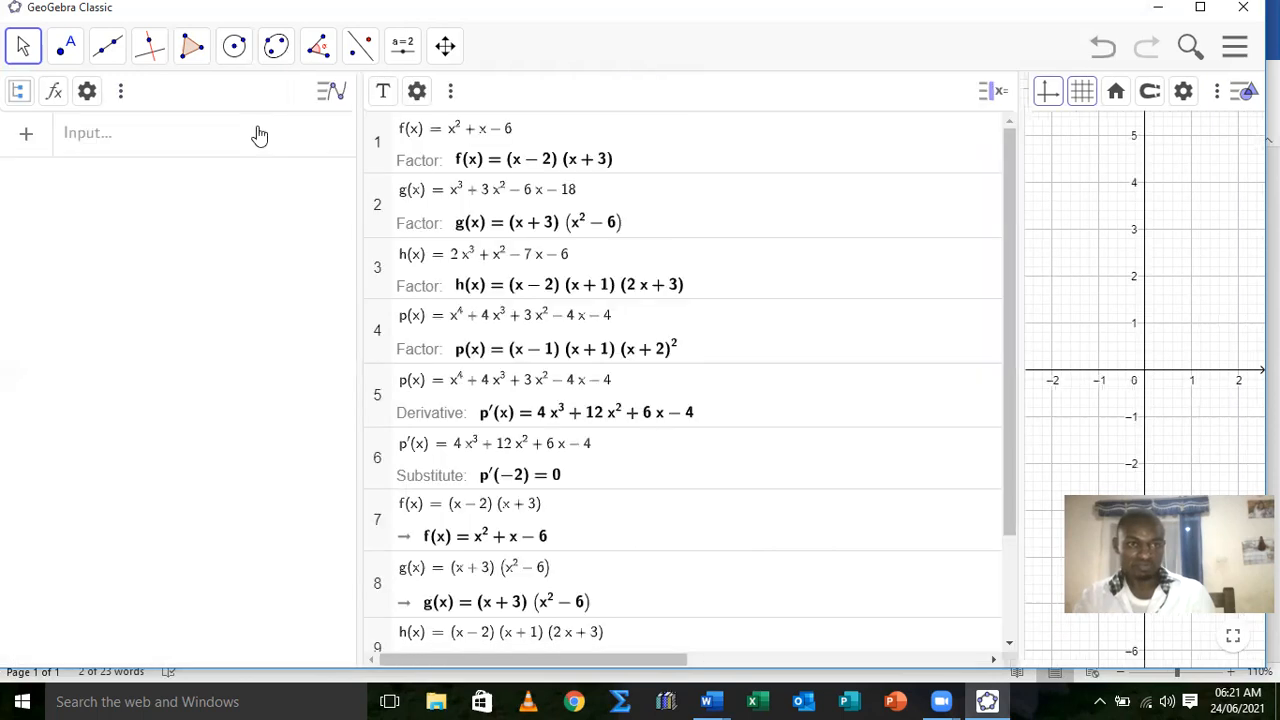
left_click(121, 93)
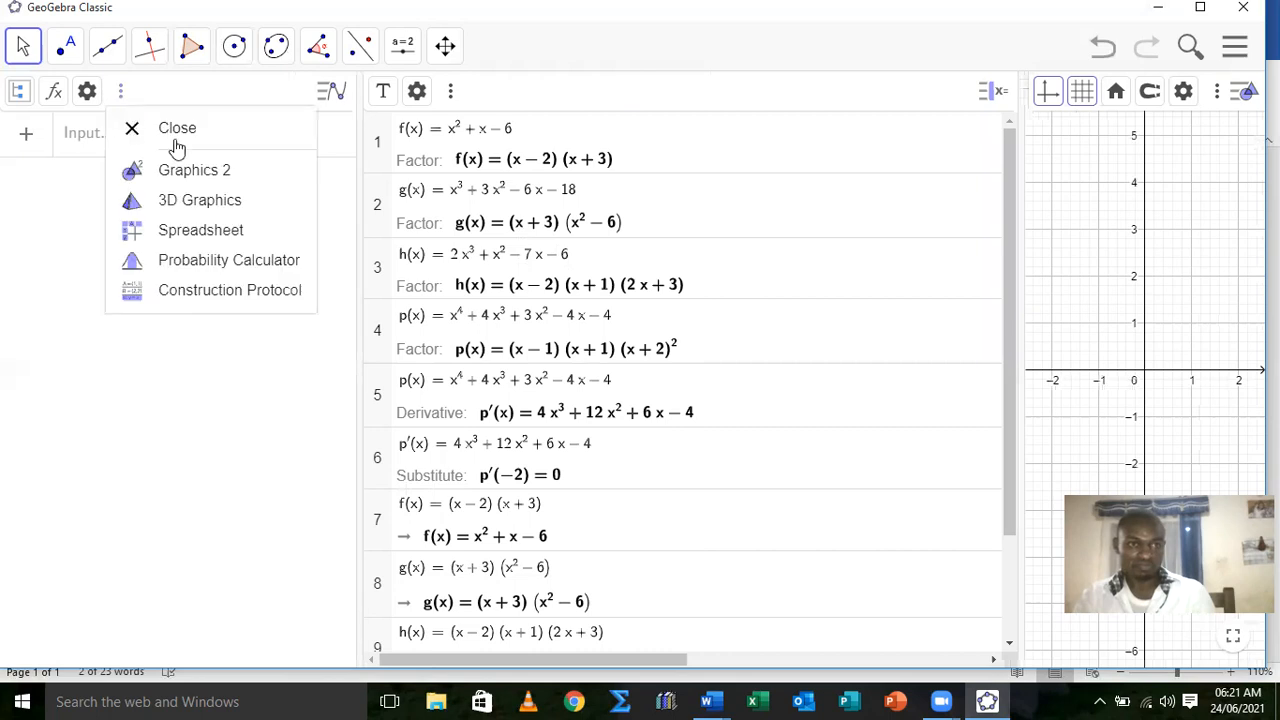
left_click(91, 234)
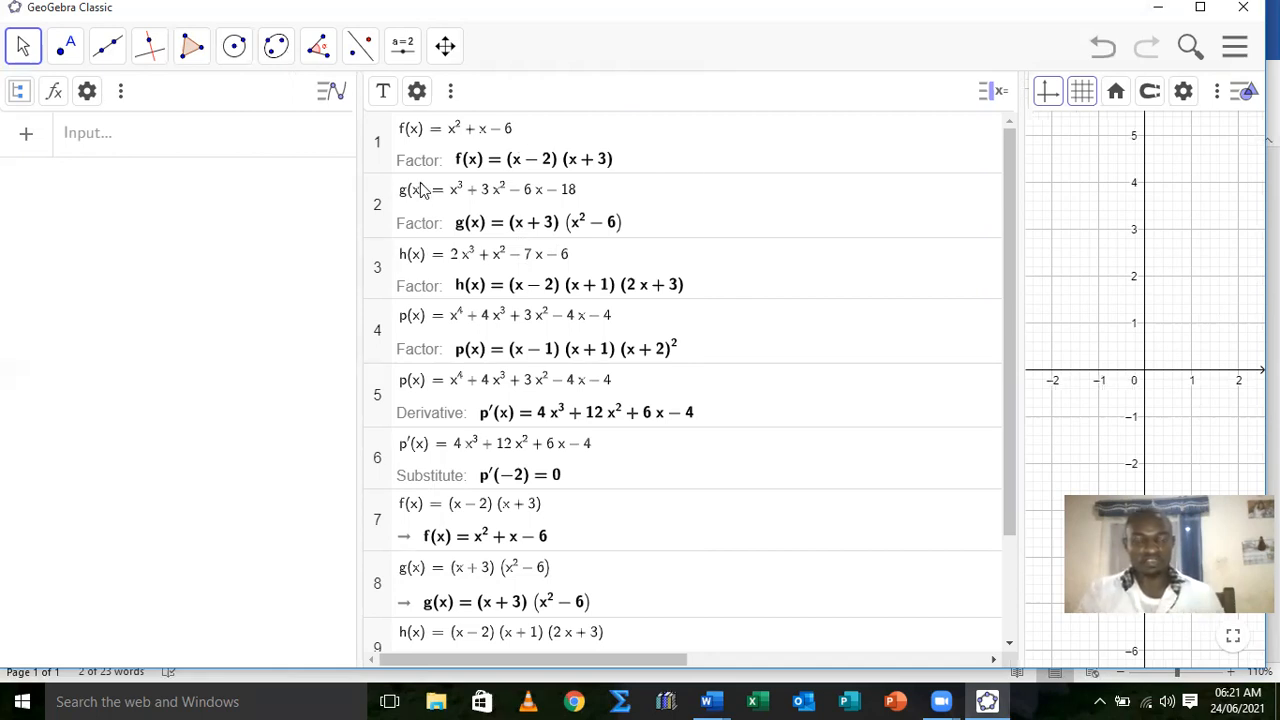
- Copy f(x) = x^2 + x - 6 from CAS row 1 into the Algebra view to plot it, and hide its graph
left_click(513, 144)
key("ctrl+a")
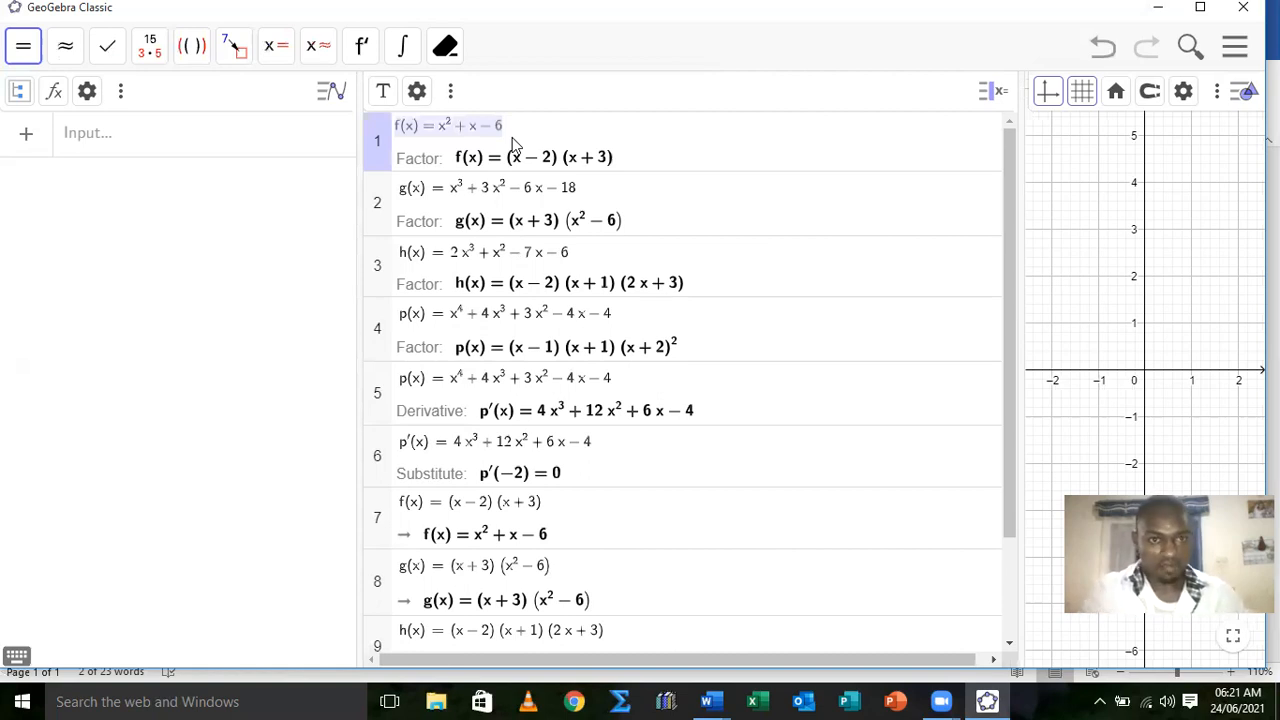
left_click(104, 135)
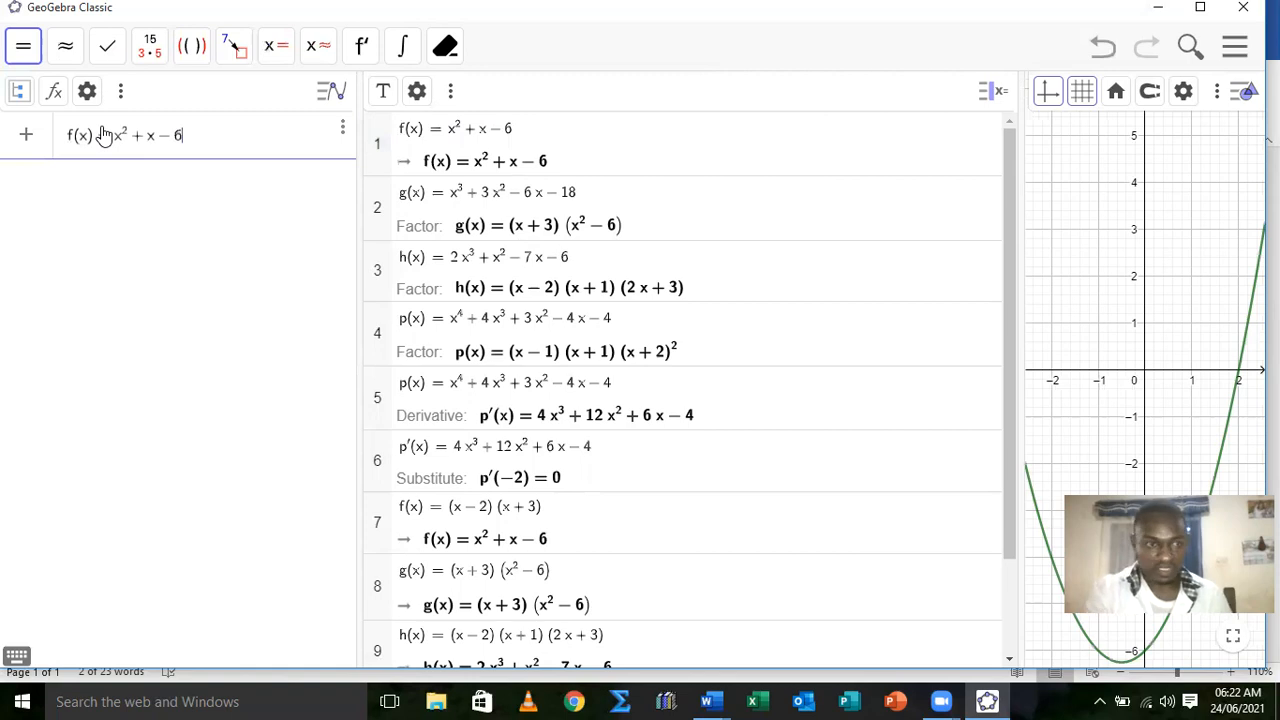
key("Return")
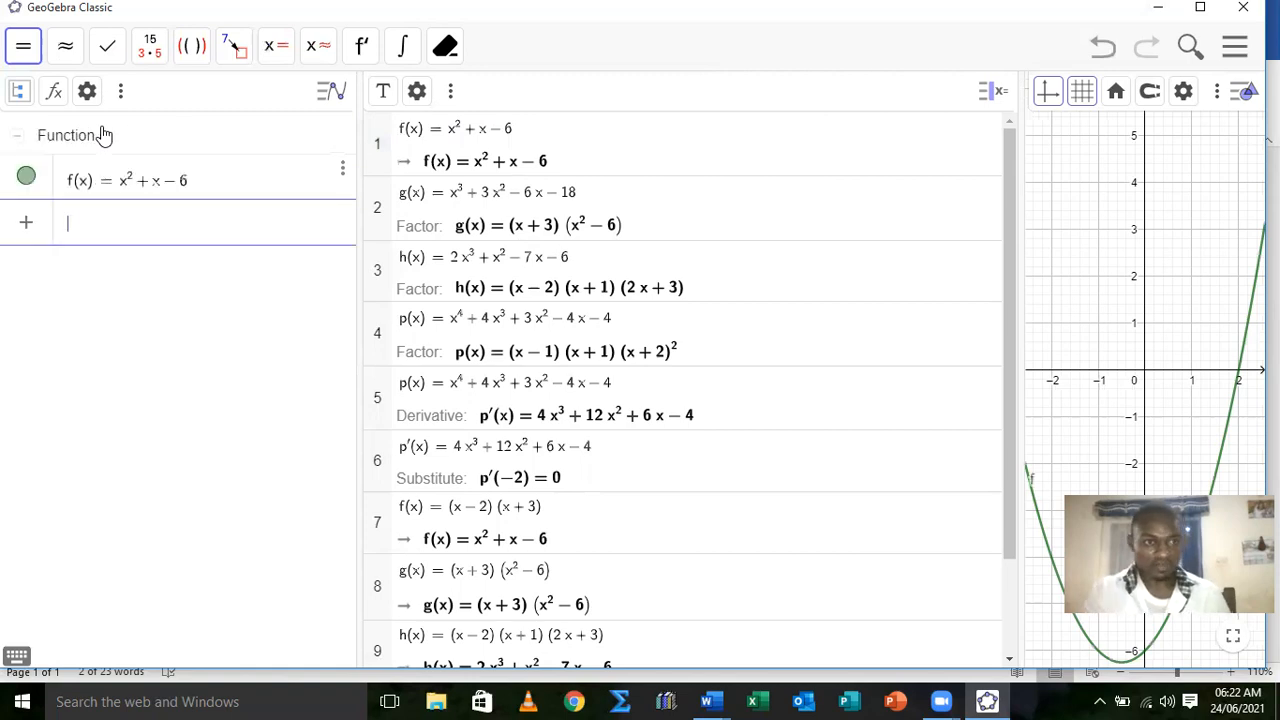
left_click(28, 178)
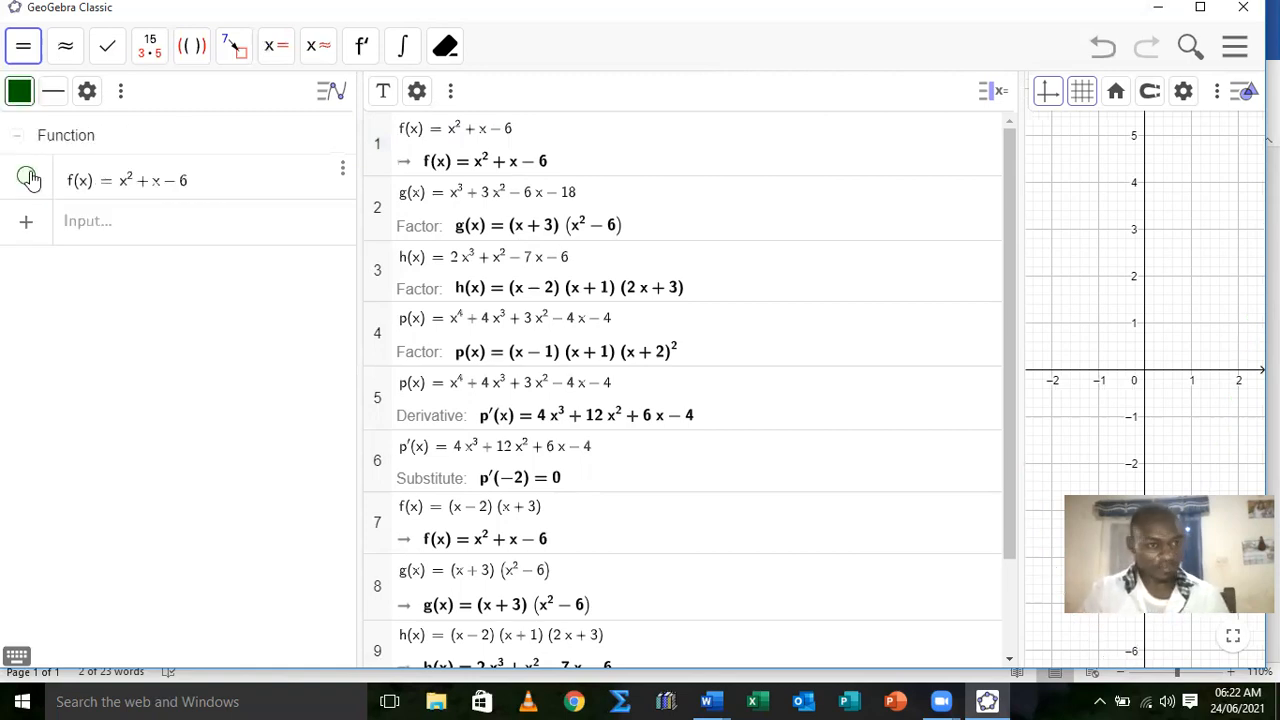
left_click(576, 200)
left_click_drag(576, 200, 390, 195)
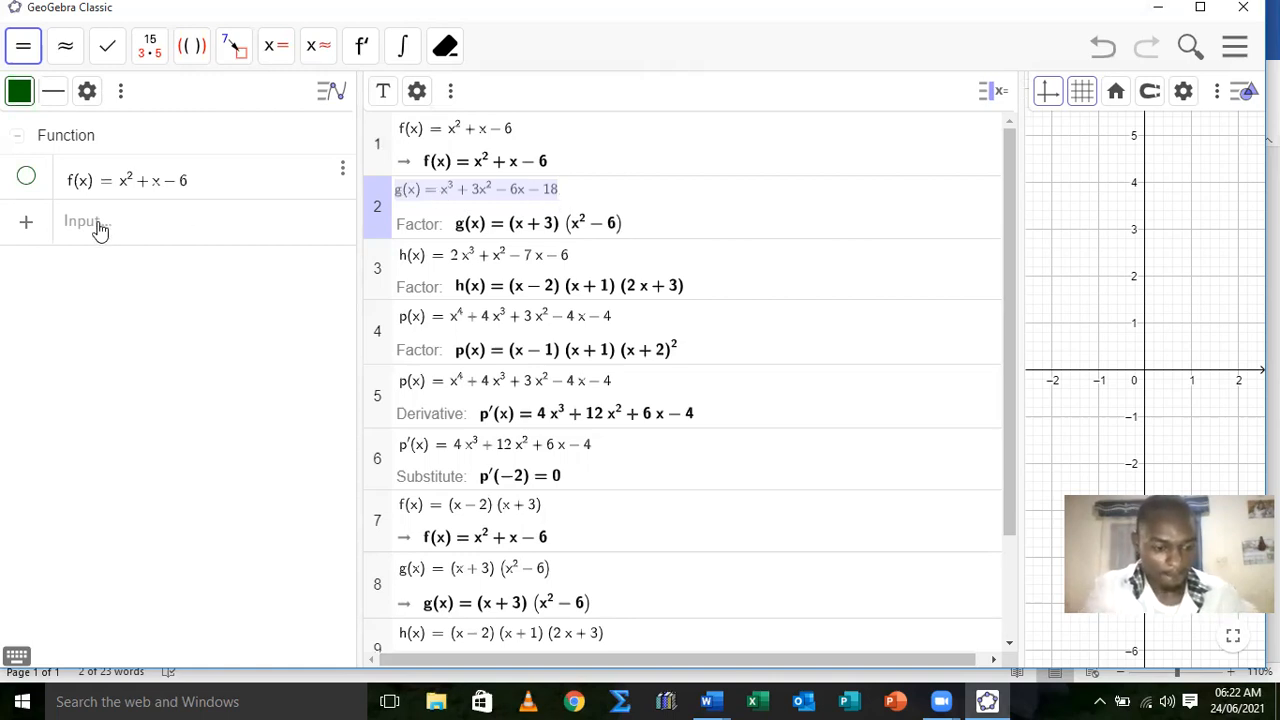
key("Return")
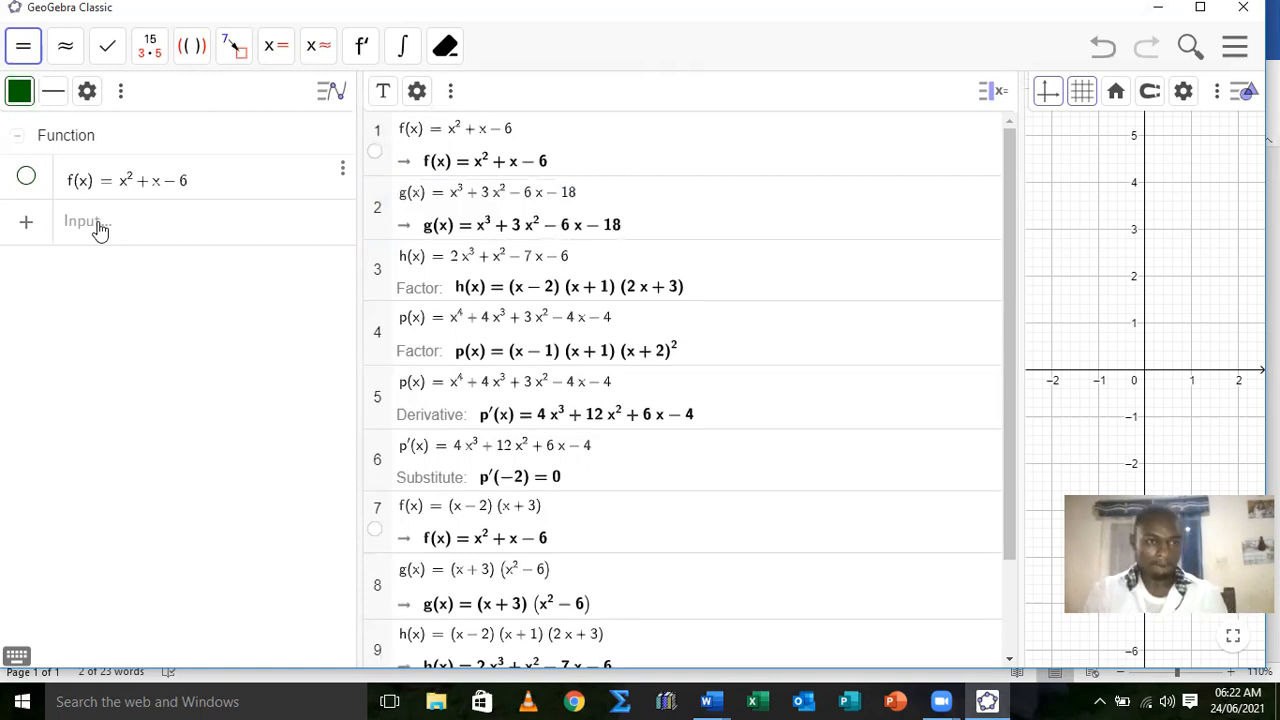
left_click(100, 229)
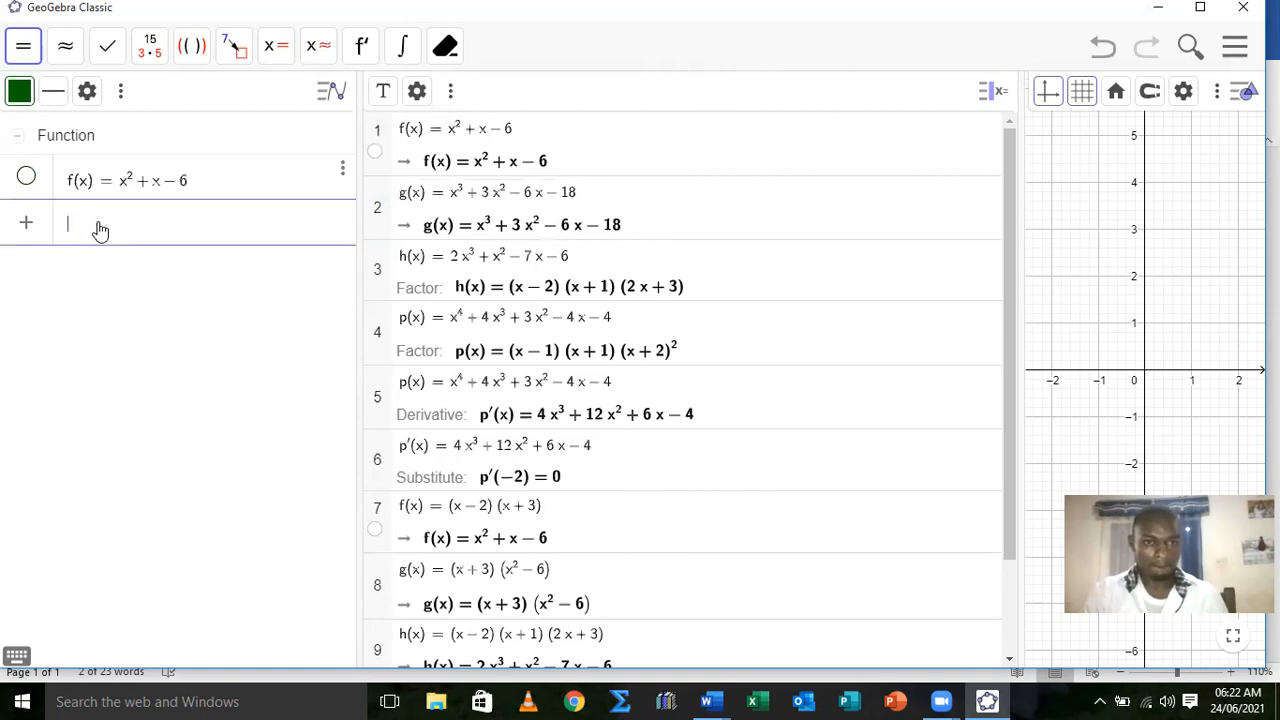
- Copy g(x) = x^3 + 3x^2 - 6x - 18 from CAS row 2 into the Algebra view to plot it, and hide its graph
left_click(580, 200)
left_click_drag(554, 193, 400, 187)
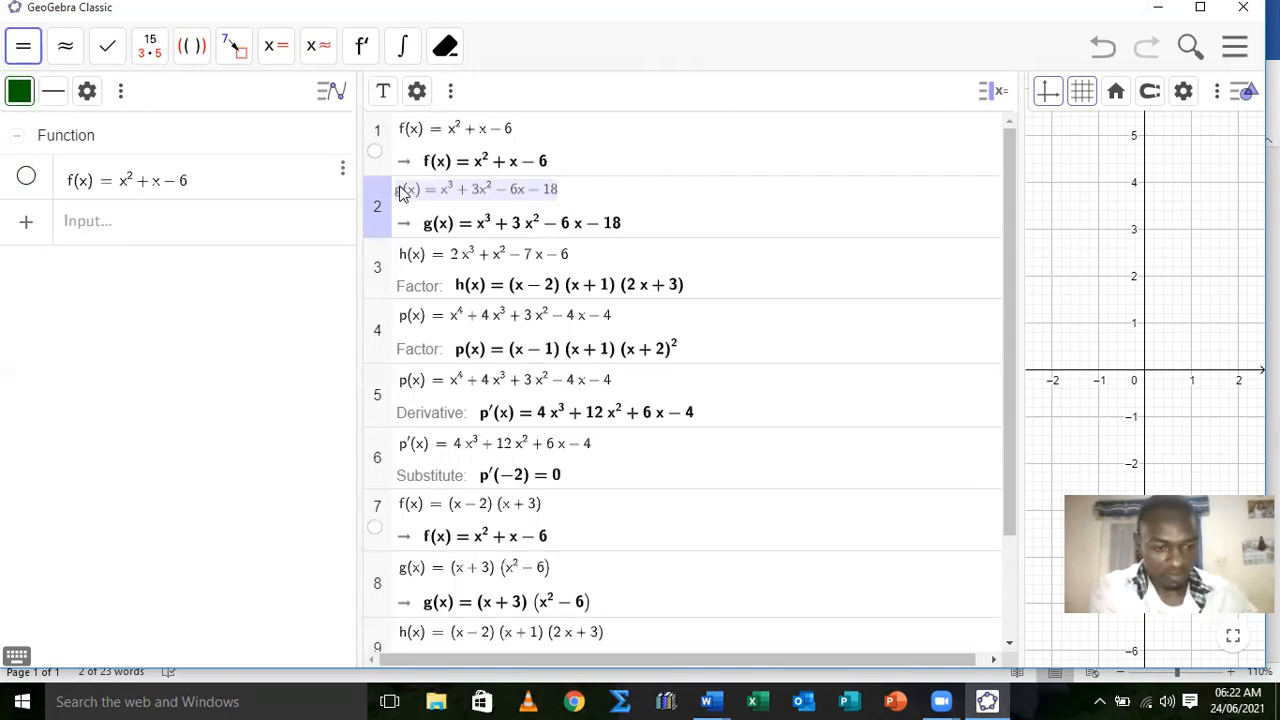
left_click(80, 226)
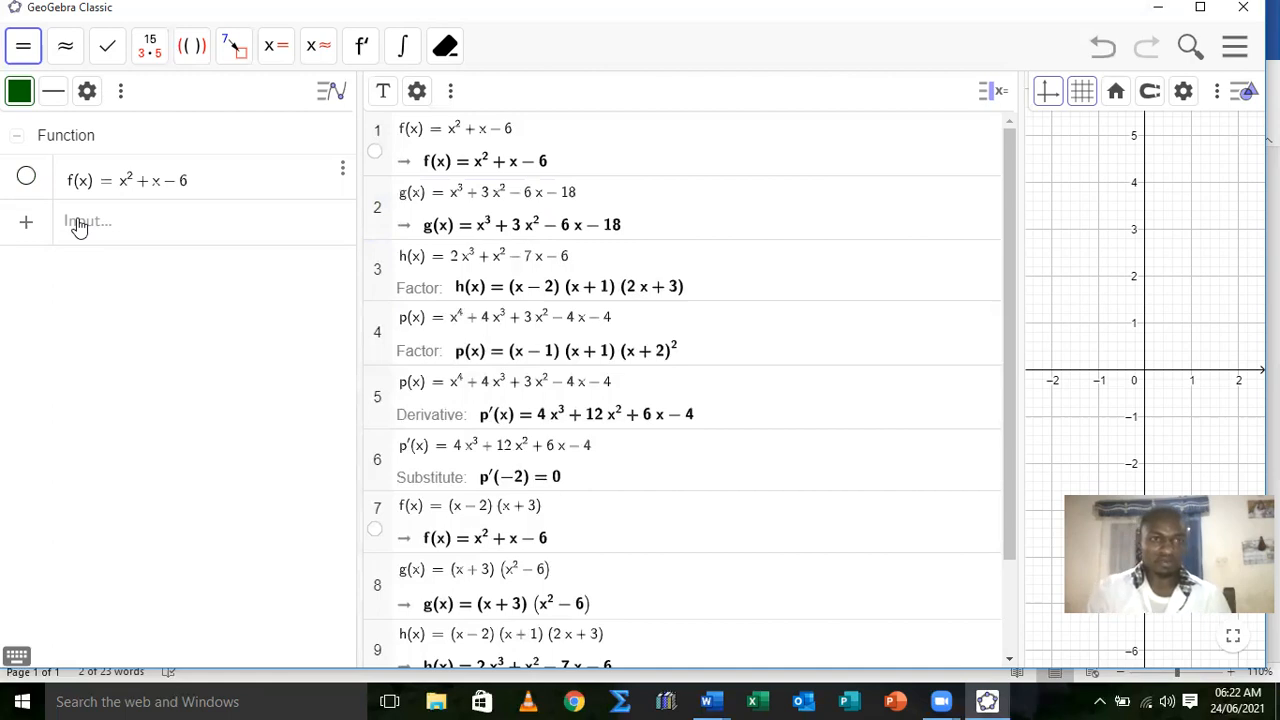
left_click(80, 226)
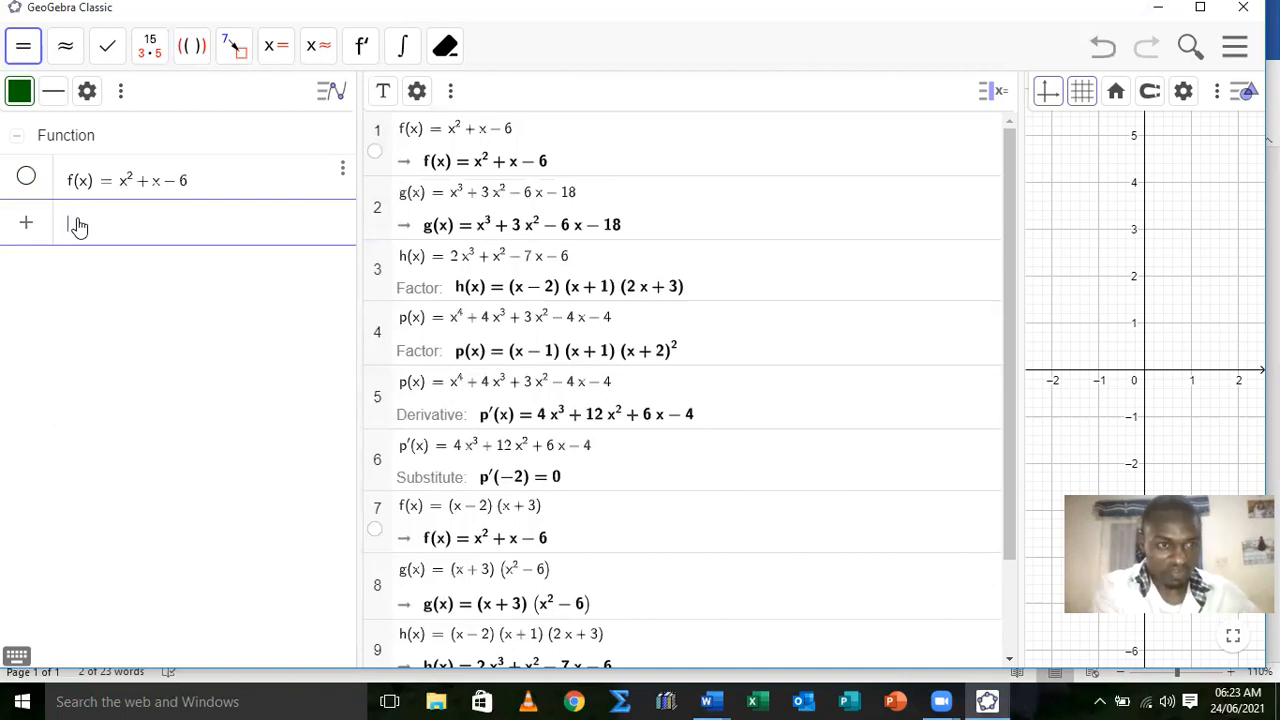
type("g(x) = x³ + 3x² - 6x - 18")
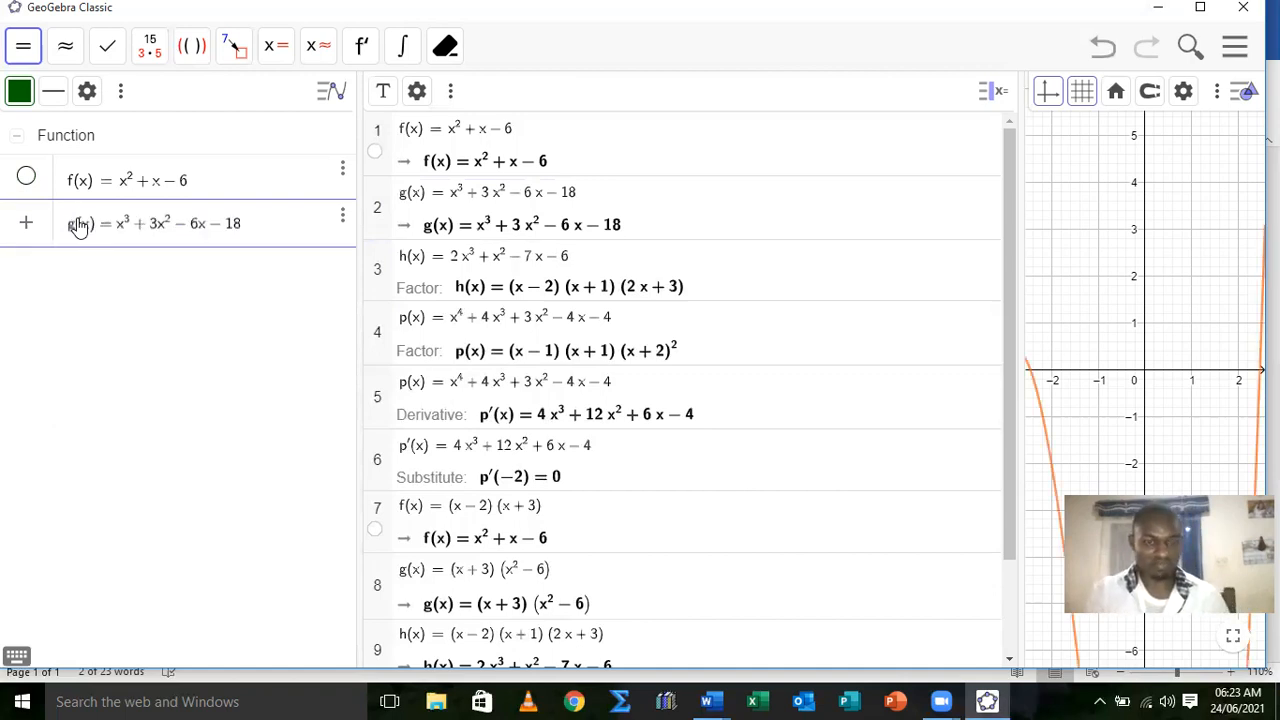
key("Return")
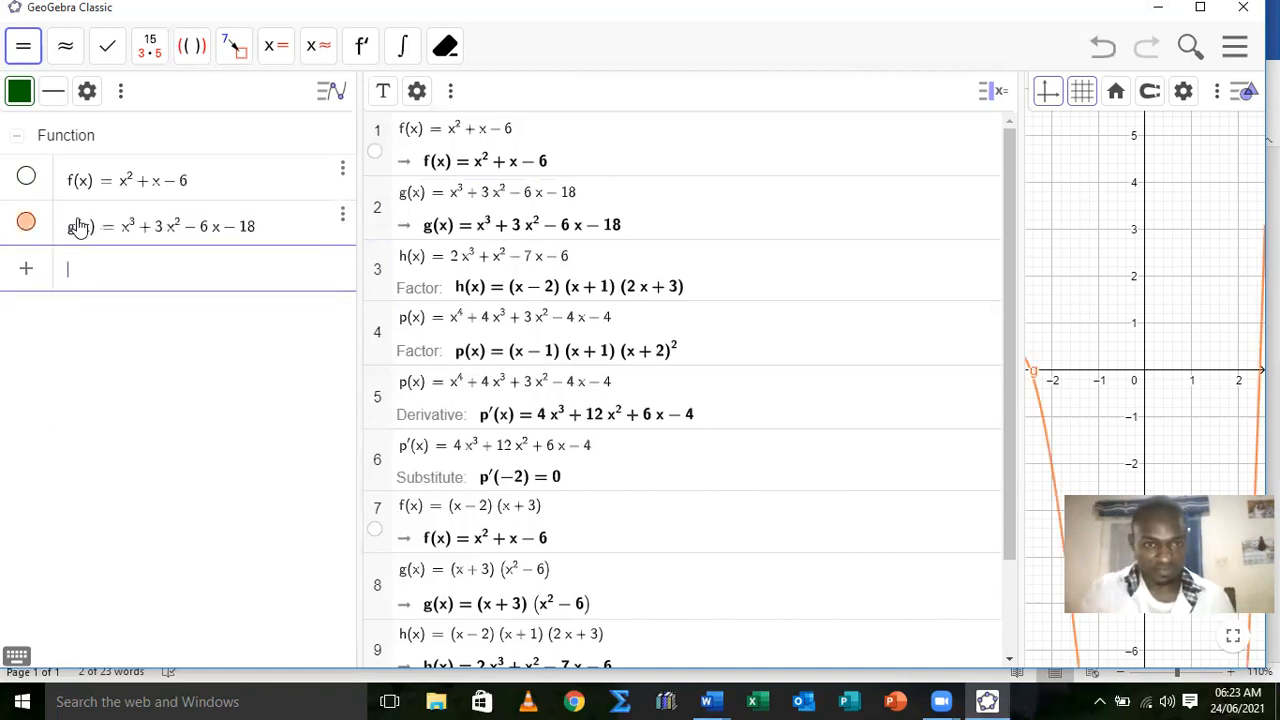
left_click(26, 221)
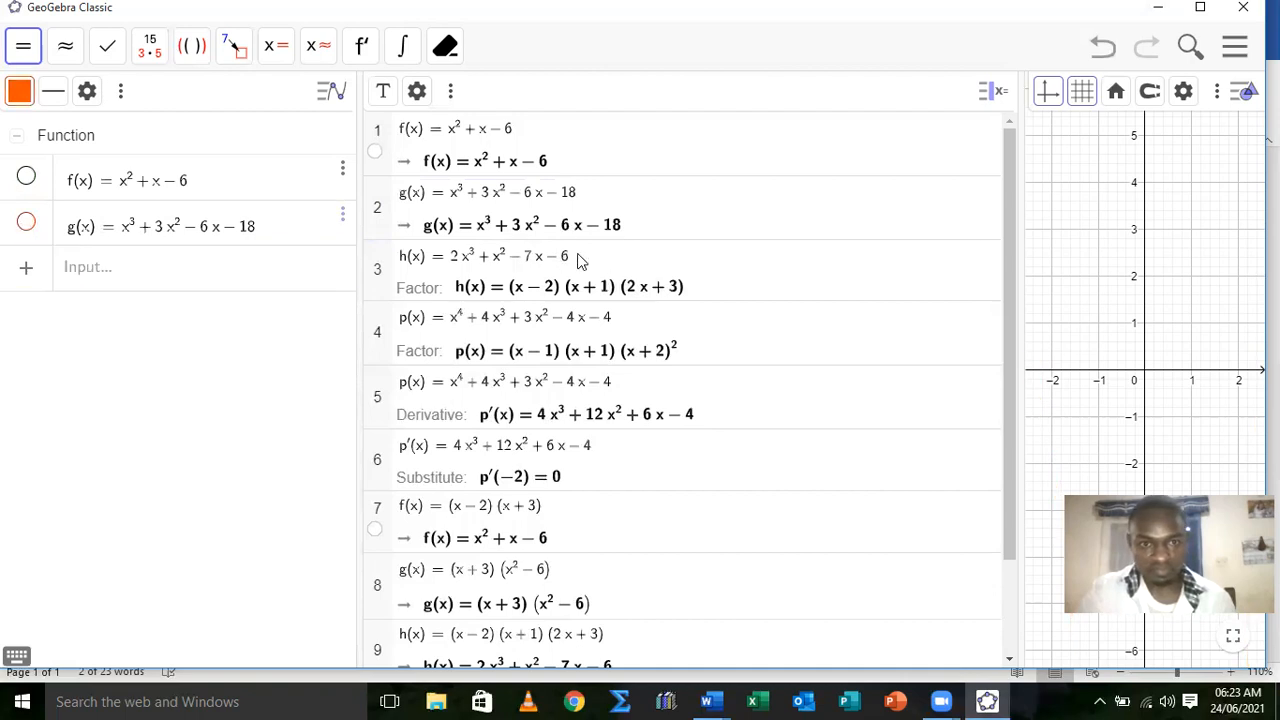
- Copy h(x) = 2x^3 + x^2 - 7x - 6 from CAS row 3 into the Algebra view to plot it, and hide its graph
left_click(580, 260)
left_click_drag(441, 253, 382, 253)
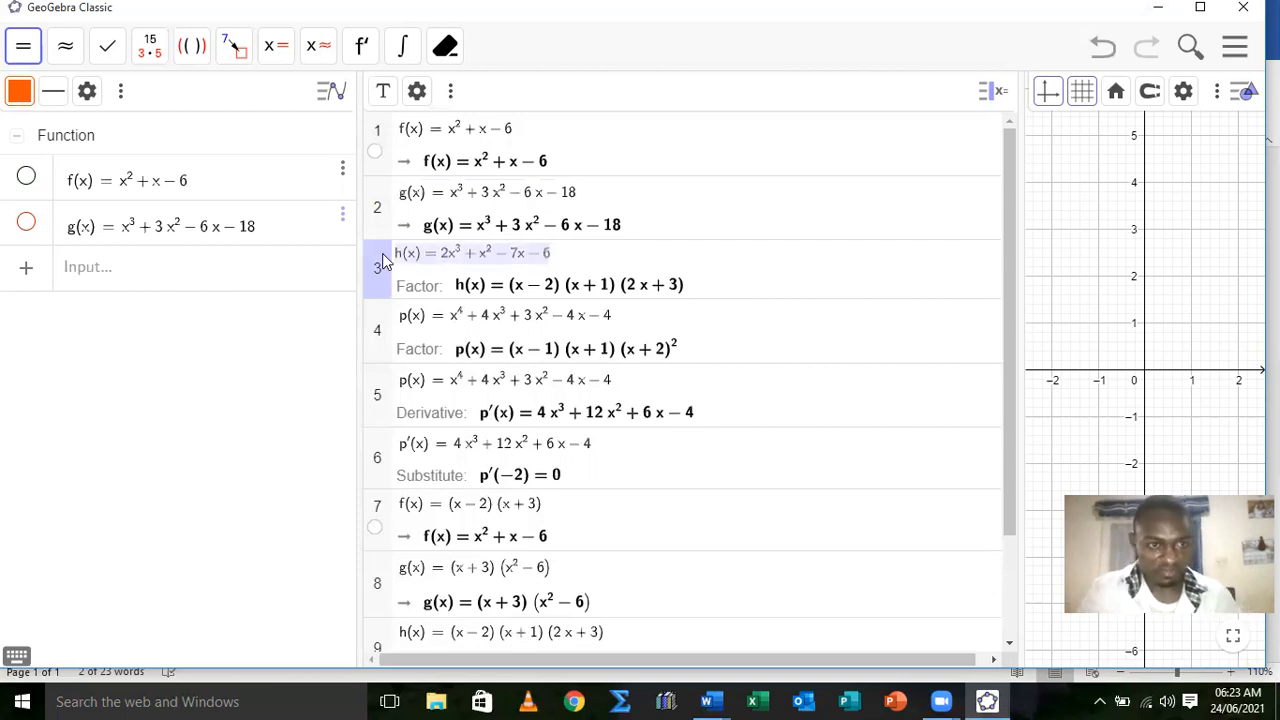
left_click(123, 266)
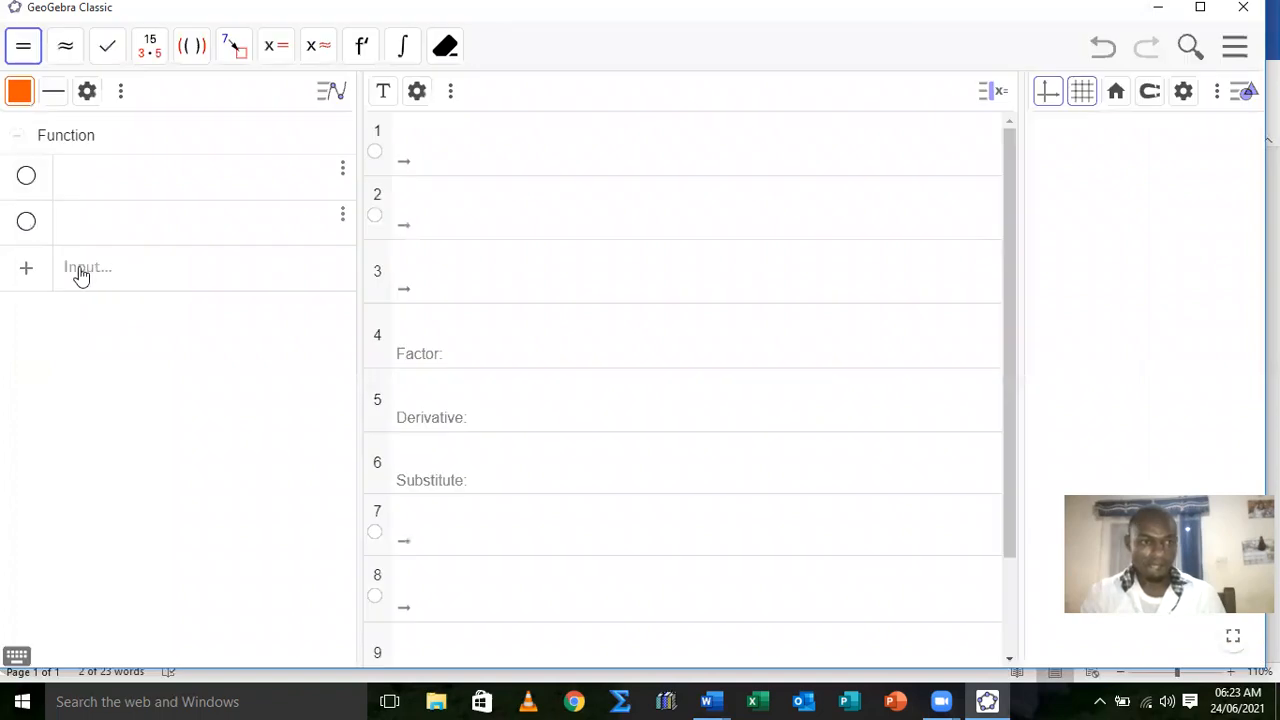
left_click(72, 278)
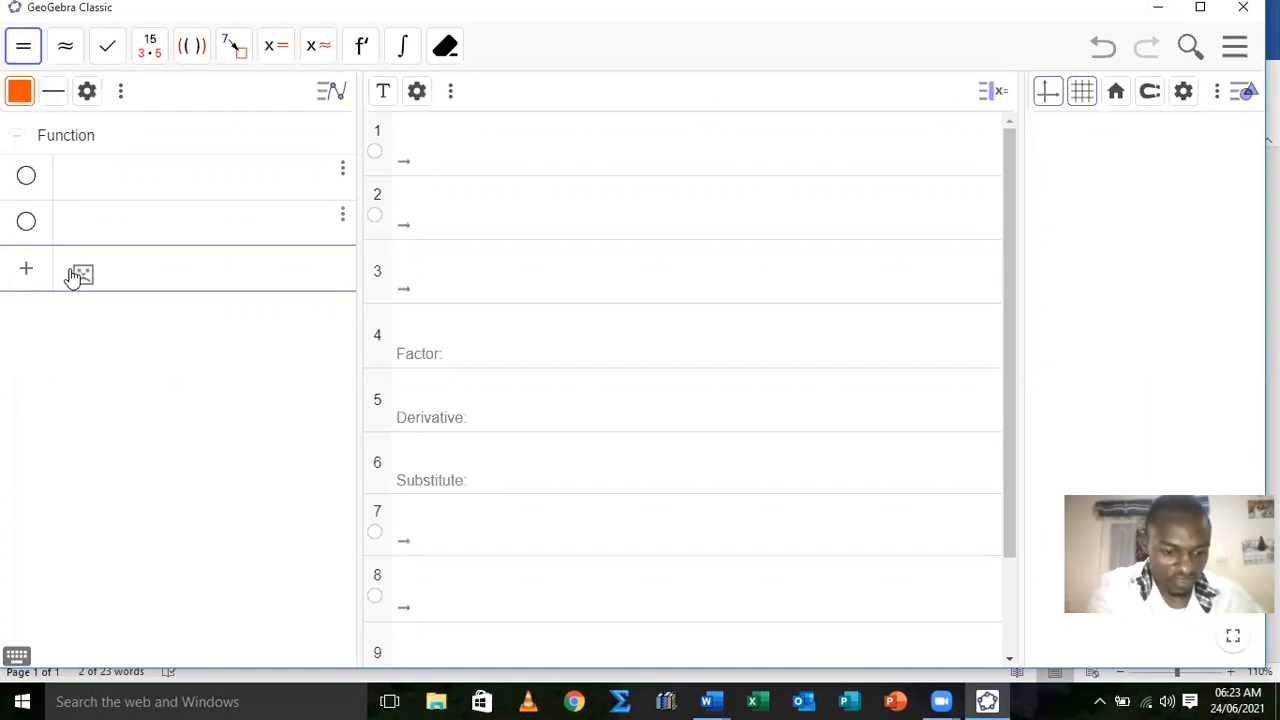
type("h(x)=2x^3+x^2-7x-6")
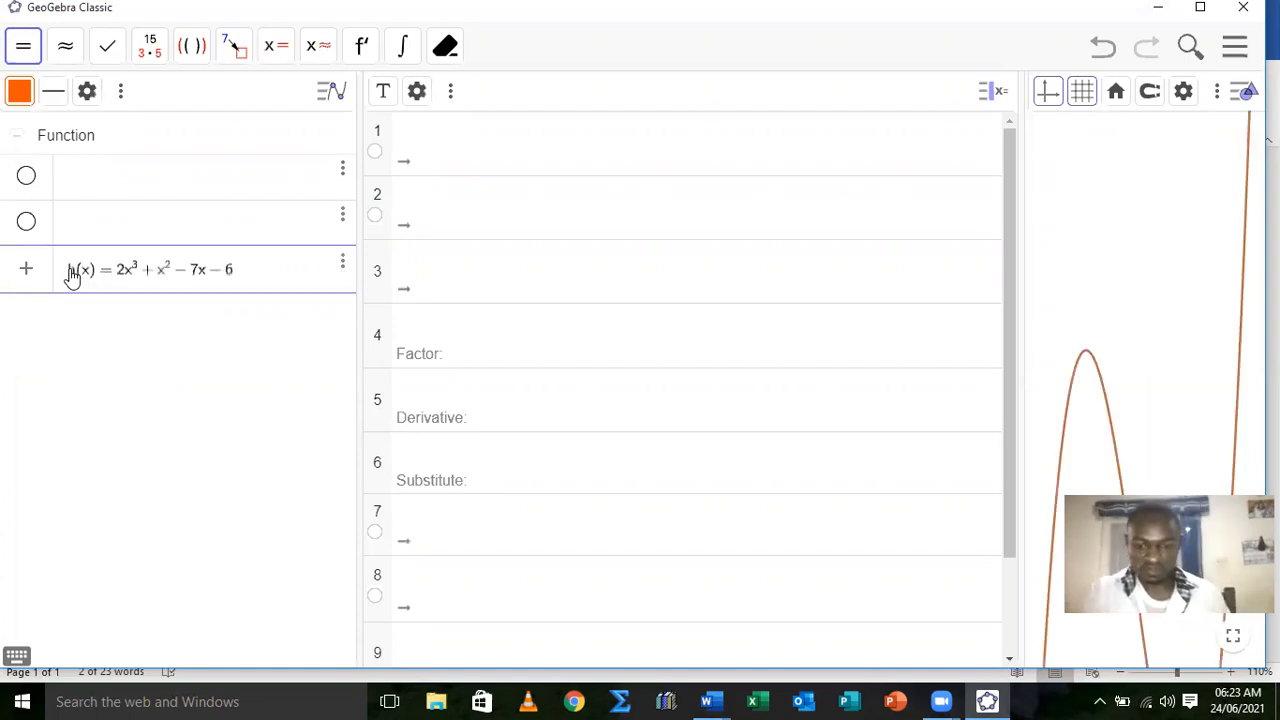
key("Return")
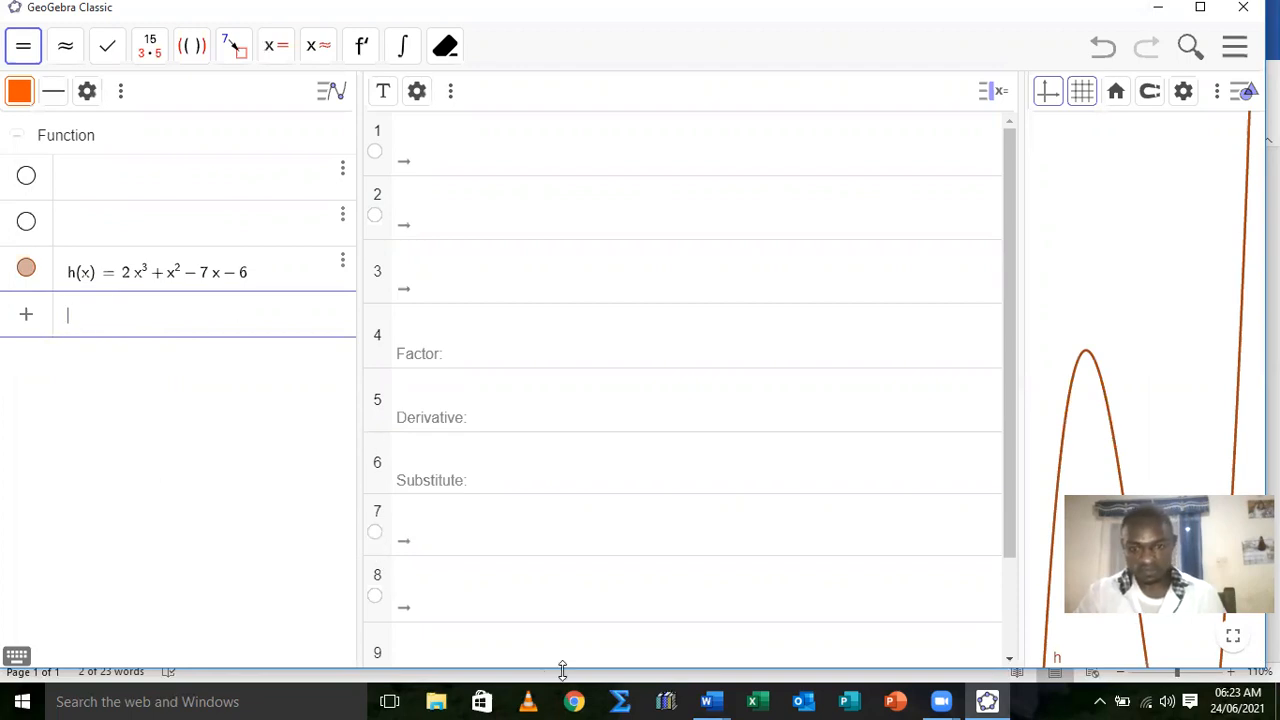
left_click(27, 269)
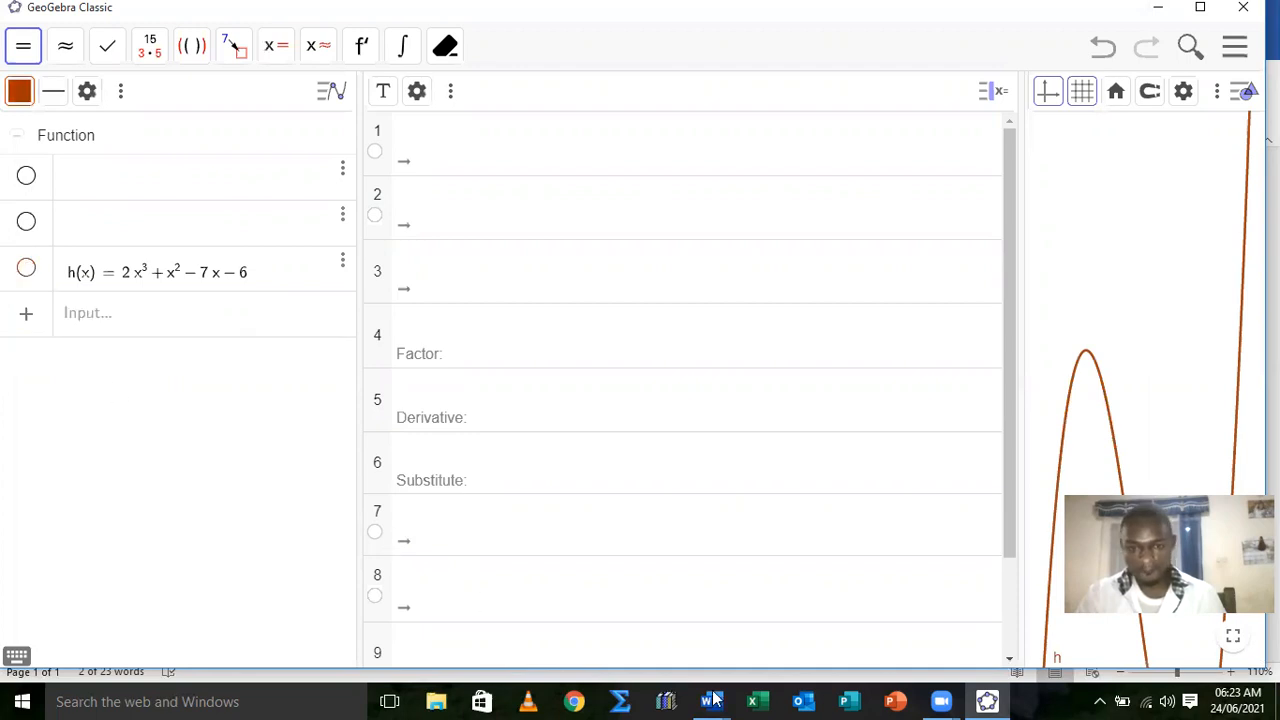
- Copy p(x) = x^4 + 4x^3 + 3x^2 - 4x - 4 from the Word examples document into GeoGebra's Algebra view to plot it, and hide its graph
mouse_move(712, 700)
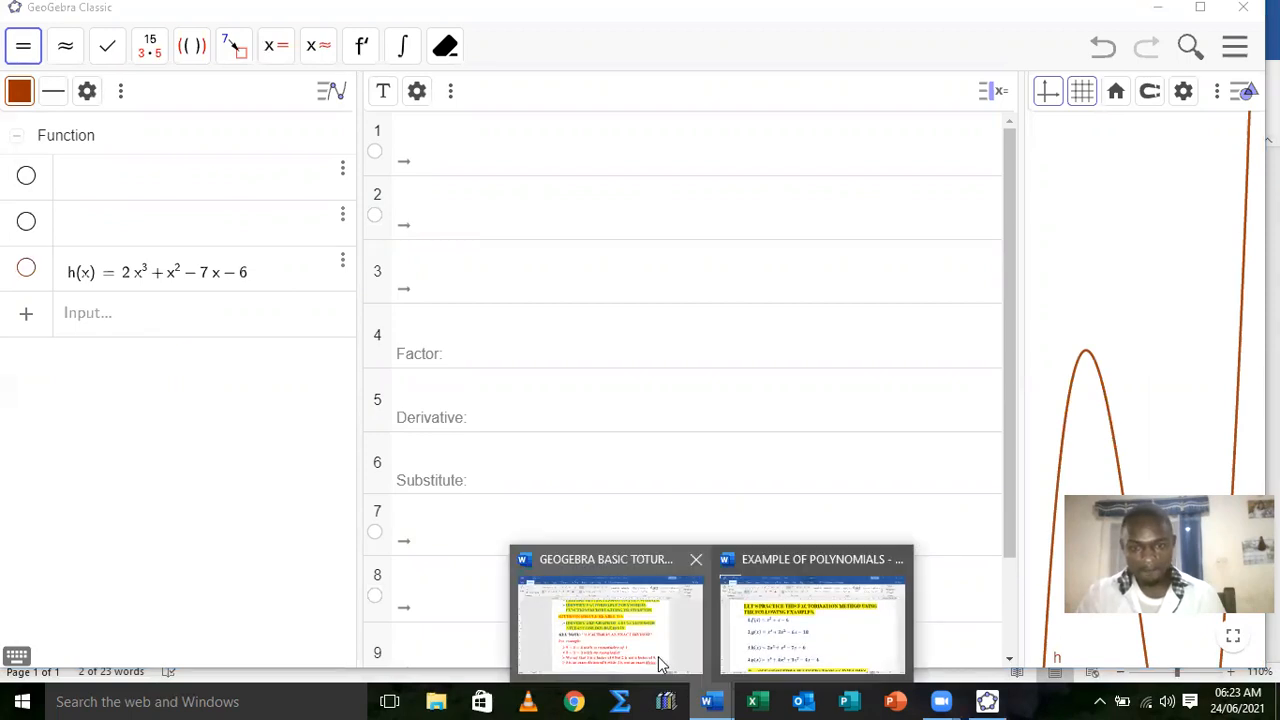
left_click(758, 590)
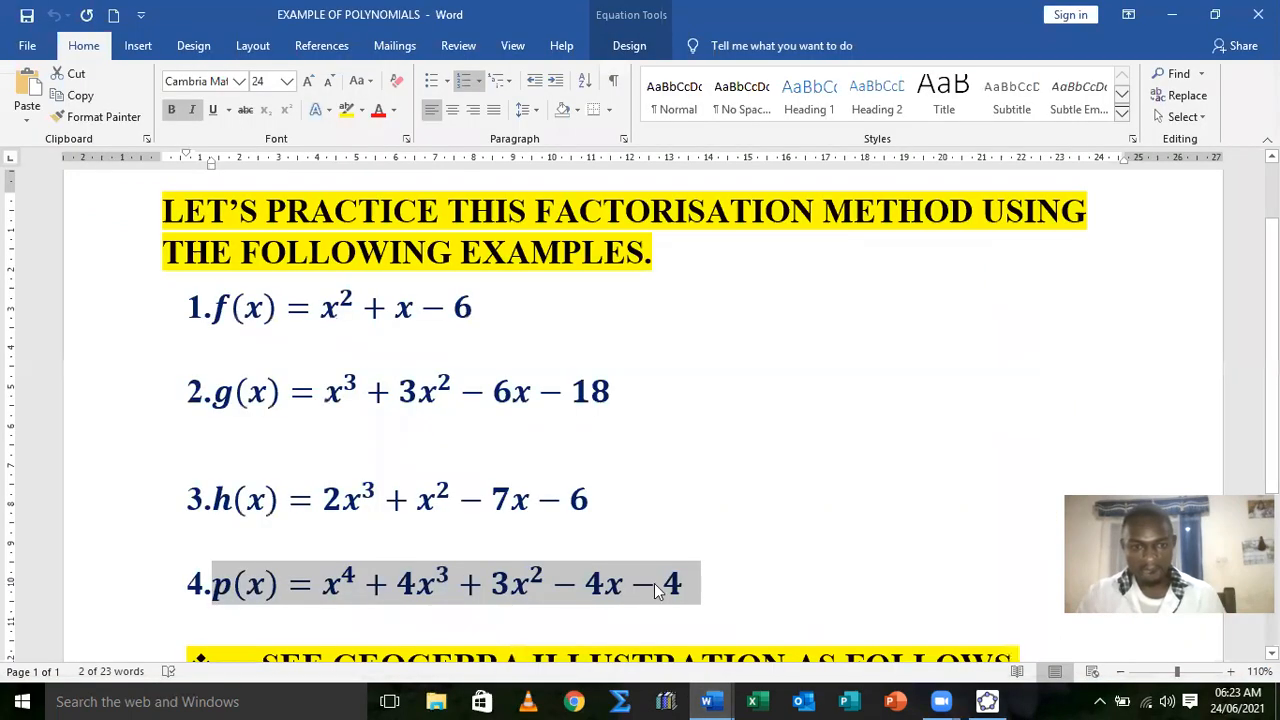
right_click(572, 578)
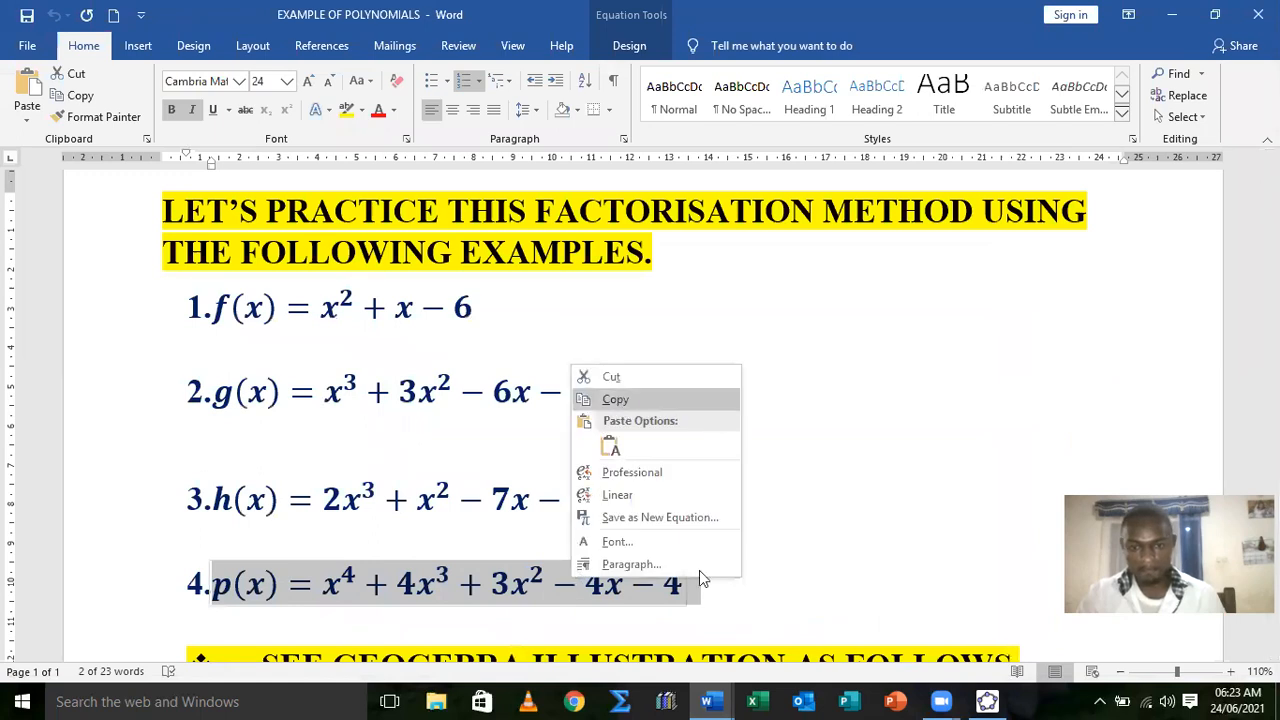
left_click(987, 700)
left_click(96, 322)
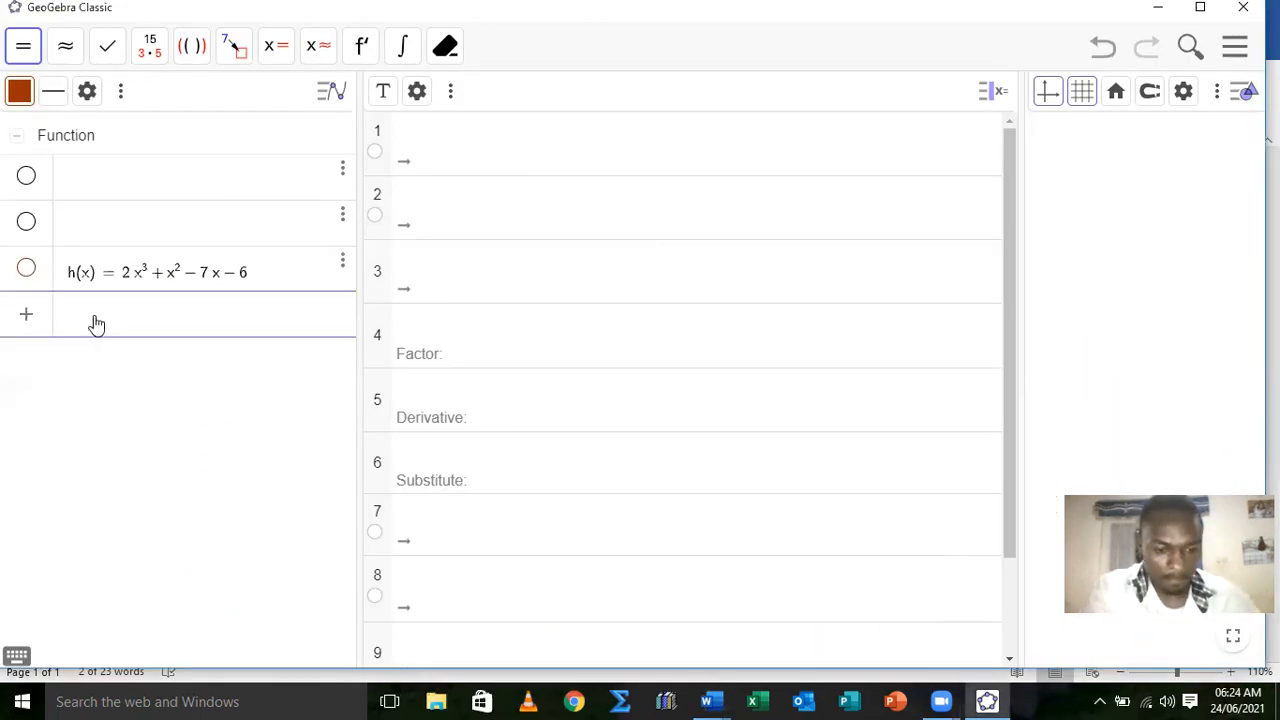
type("p(x) = x^4 + 4x^3 + 3x^2 - 4x - 4")
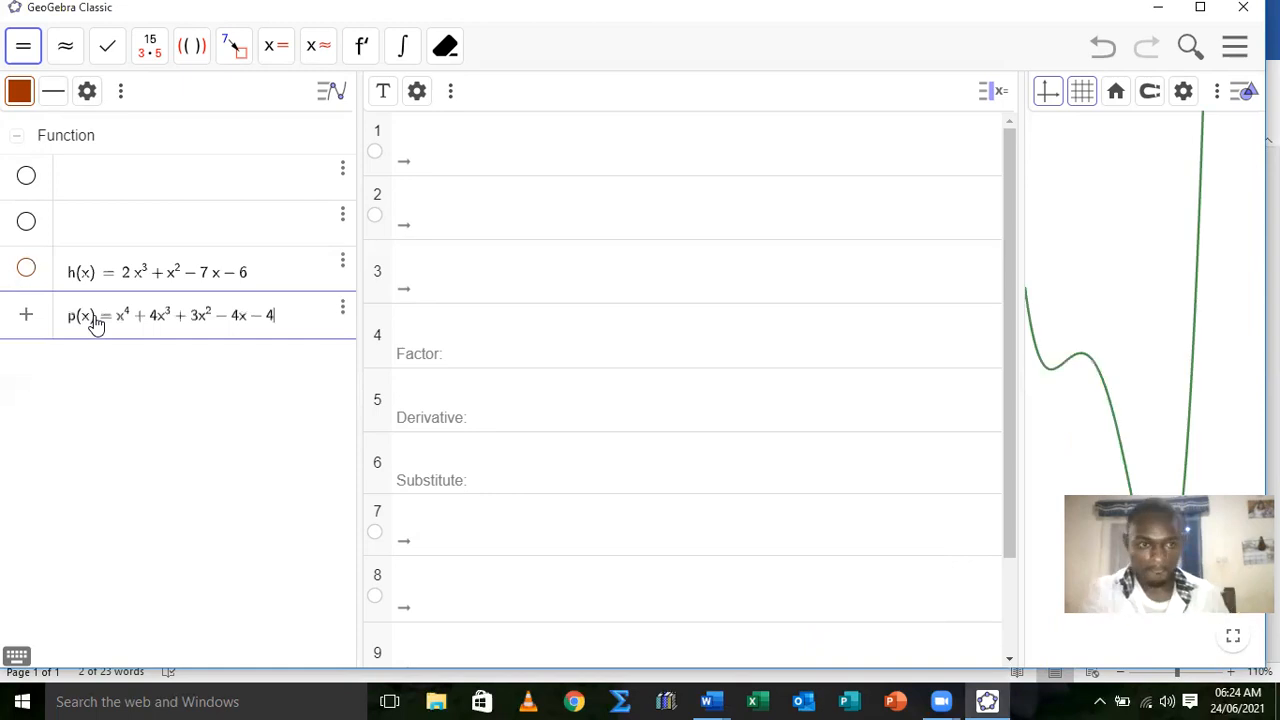
key("Return")
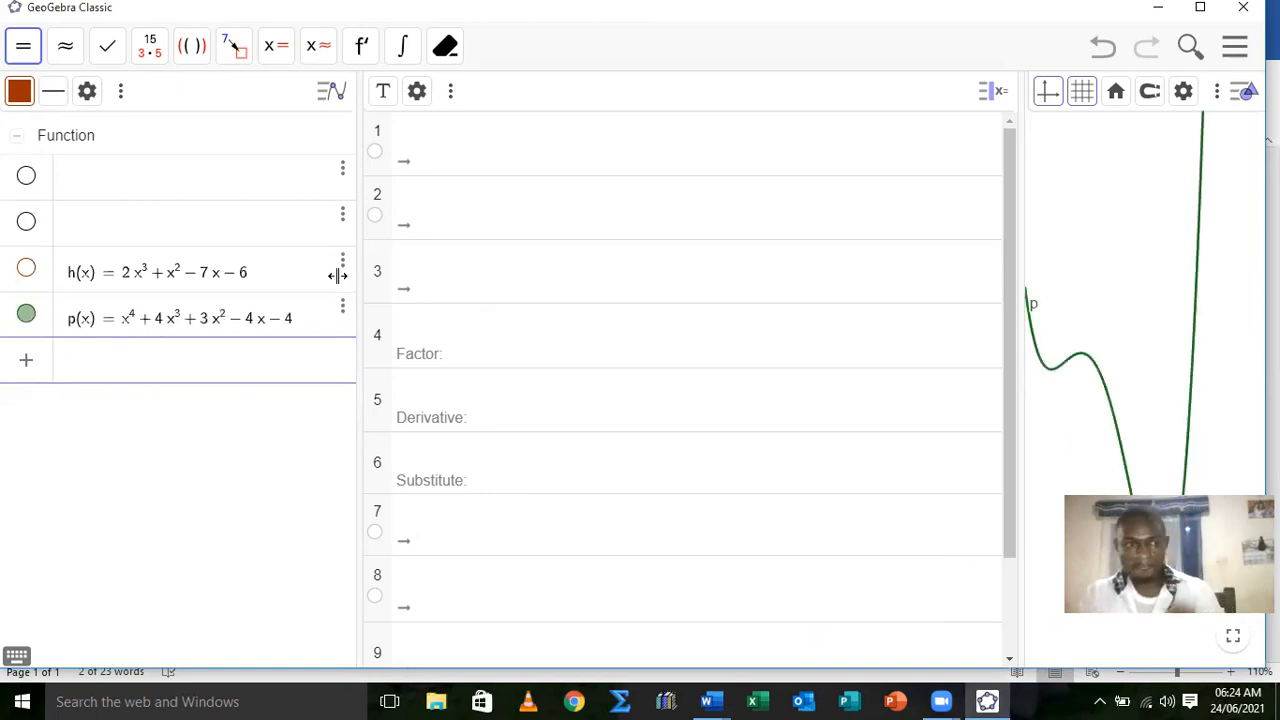
left_click(26, 314)
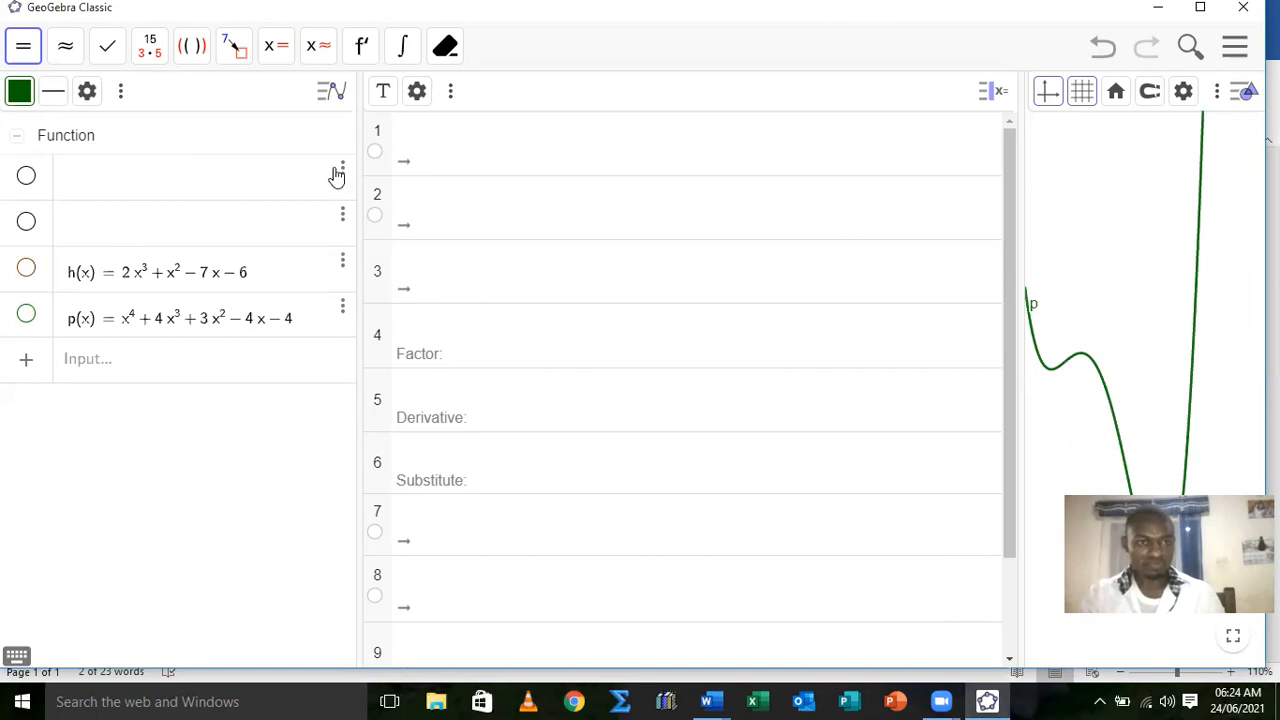
- Show the graphs of f(x) and g(x) from the Algebra view, and hide both again
left_click(27, 178)
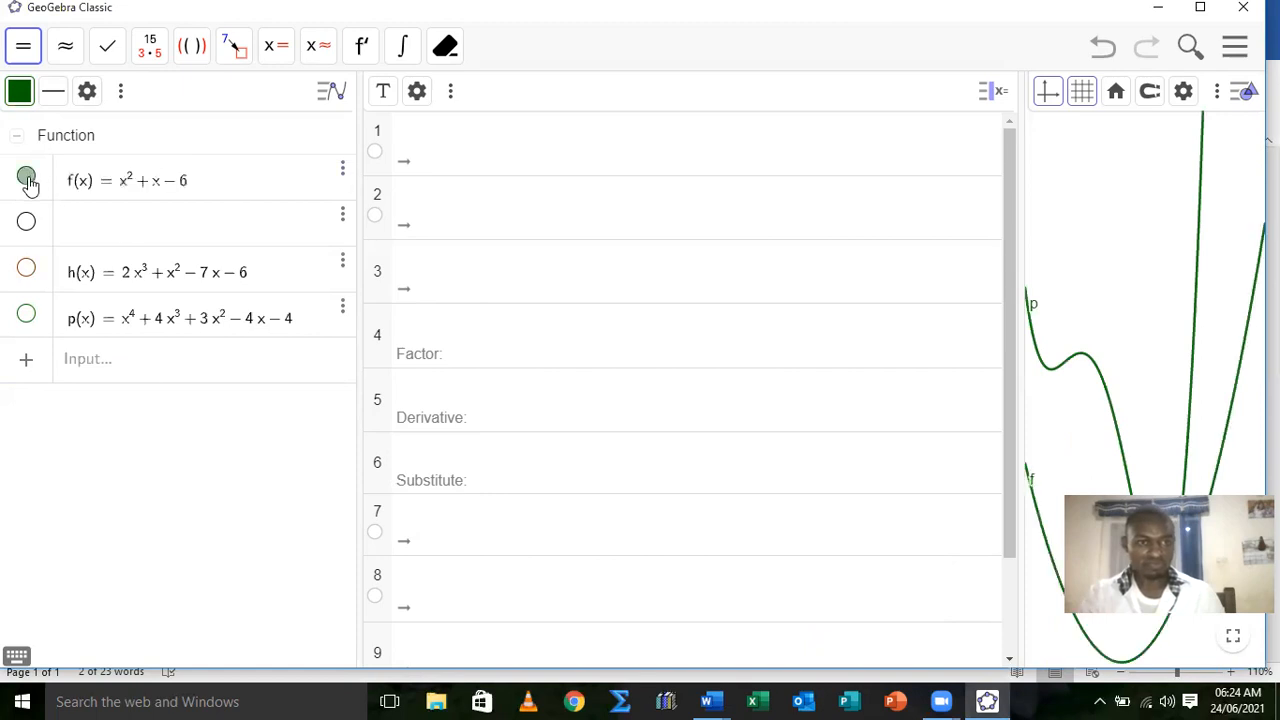
left_click(26, 221)
left_click(26, 178)
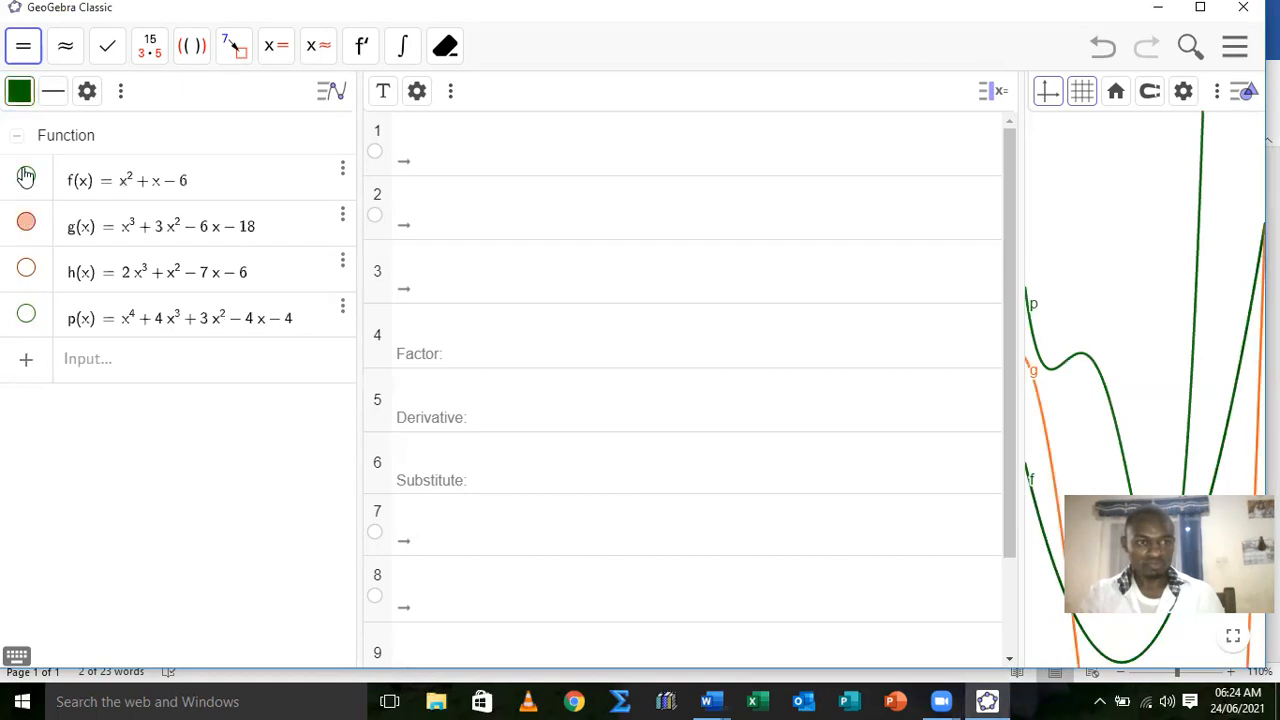
left_click(25, 221)
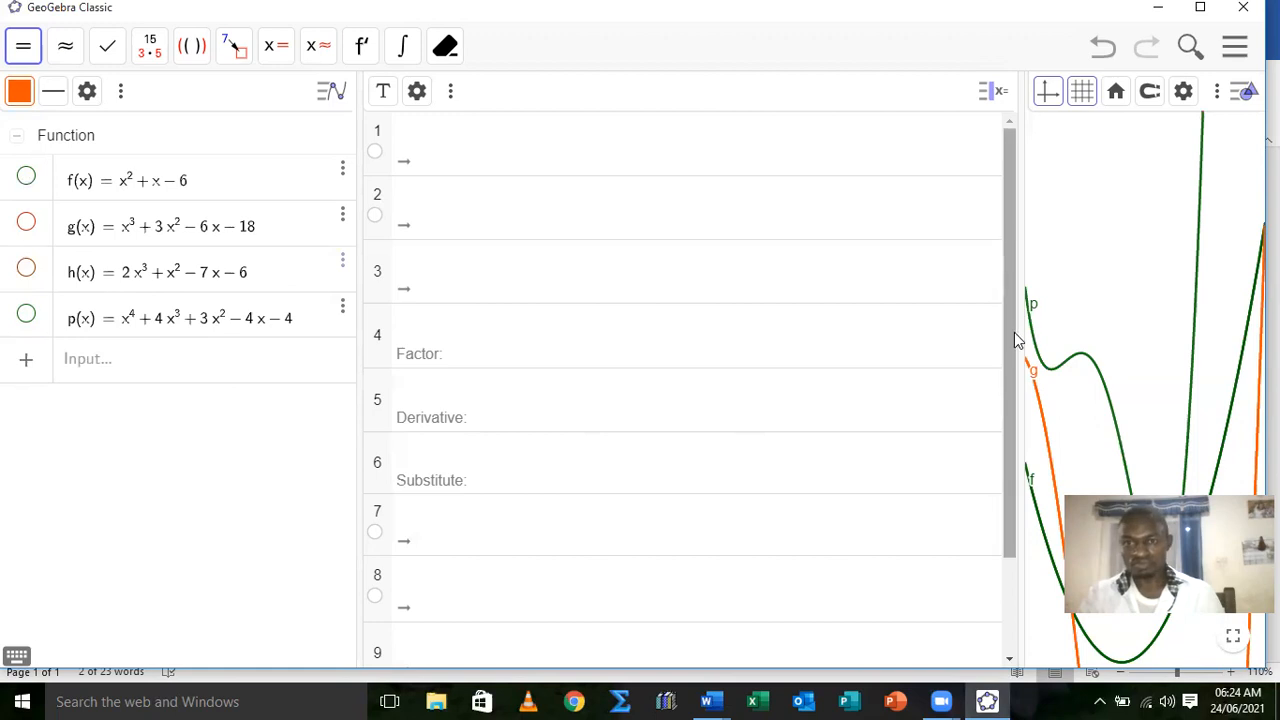
- Widen the Graphics view and turn on graph display for the factored forms of f(x) and g(x) in CAS rows 7 and 8
left_click_drag(1020, 320, 720, 312)
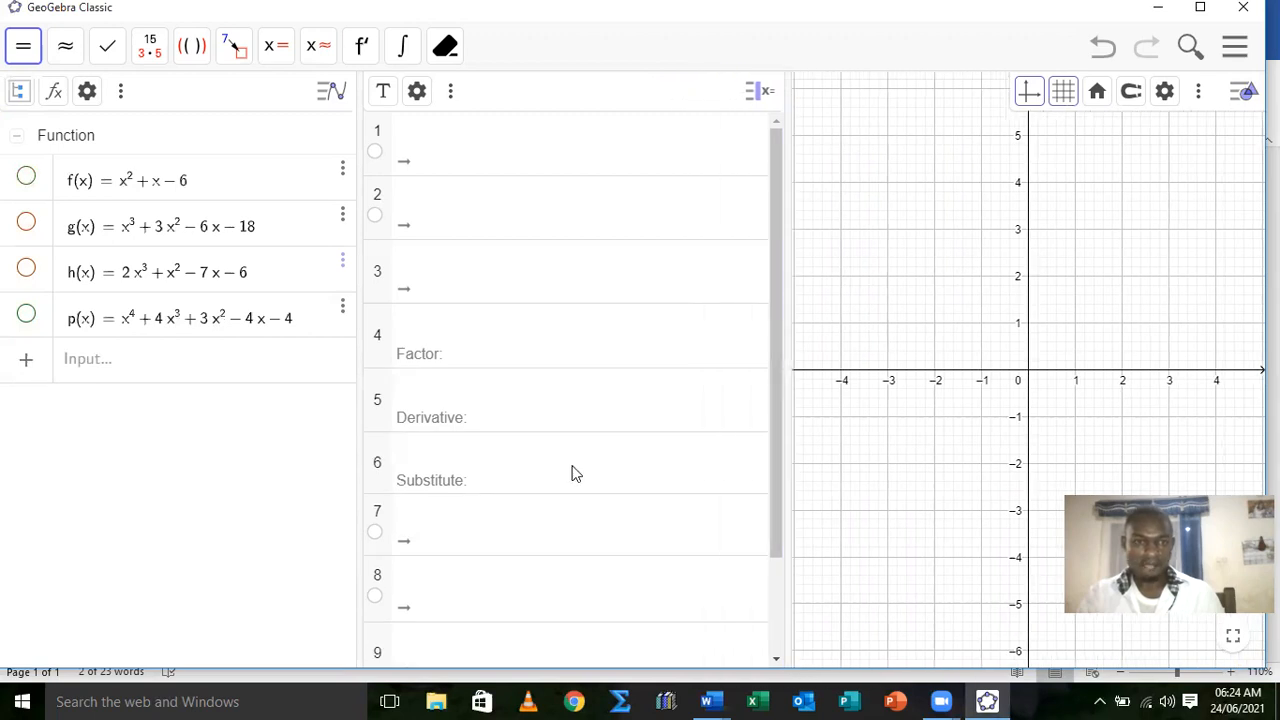
scroll(573, 471, "down", 2)
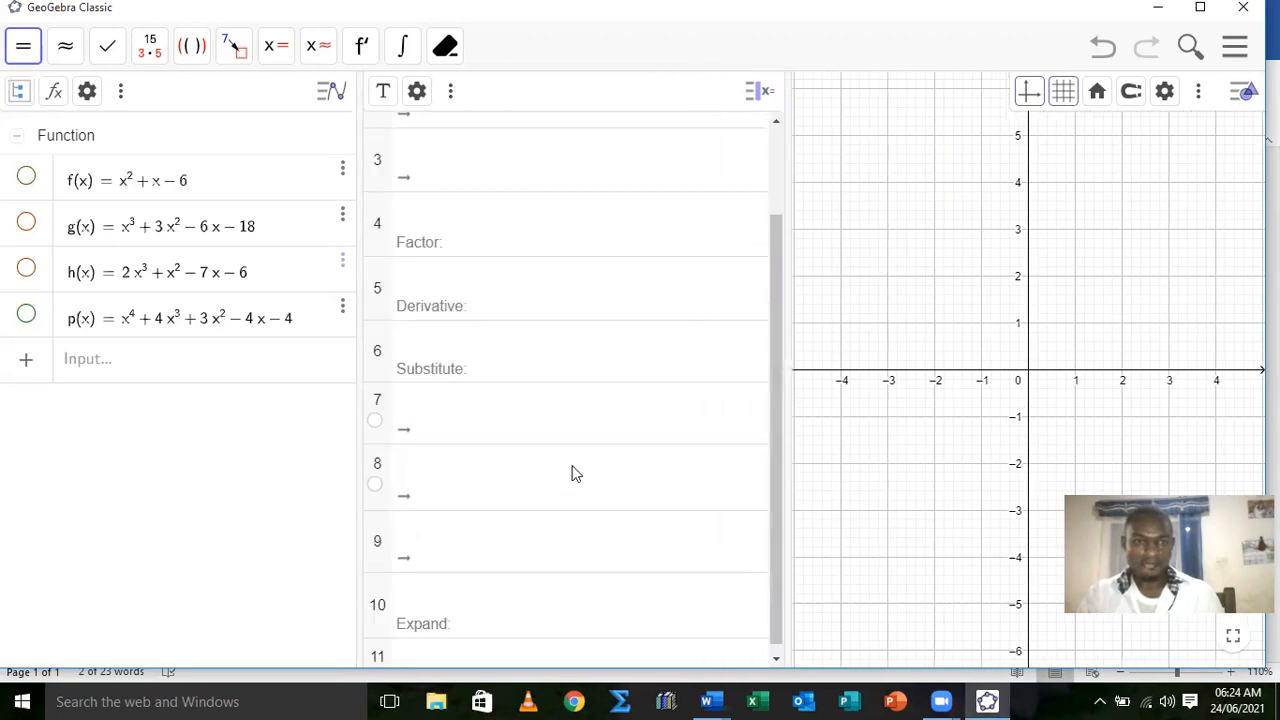
left_click(374, 420)
left_click(374, 418)
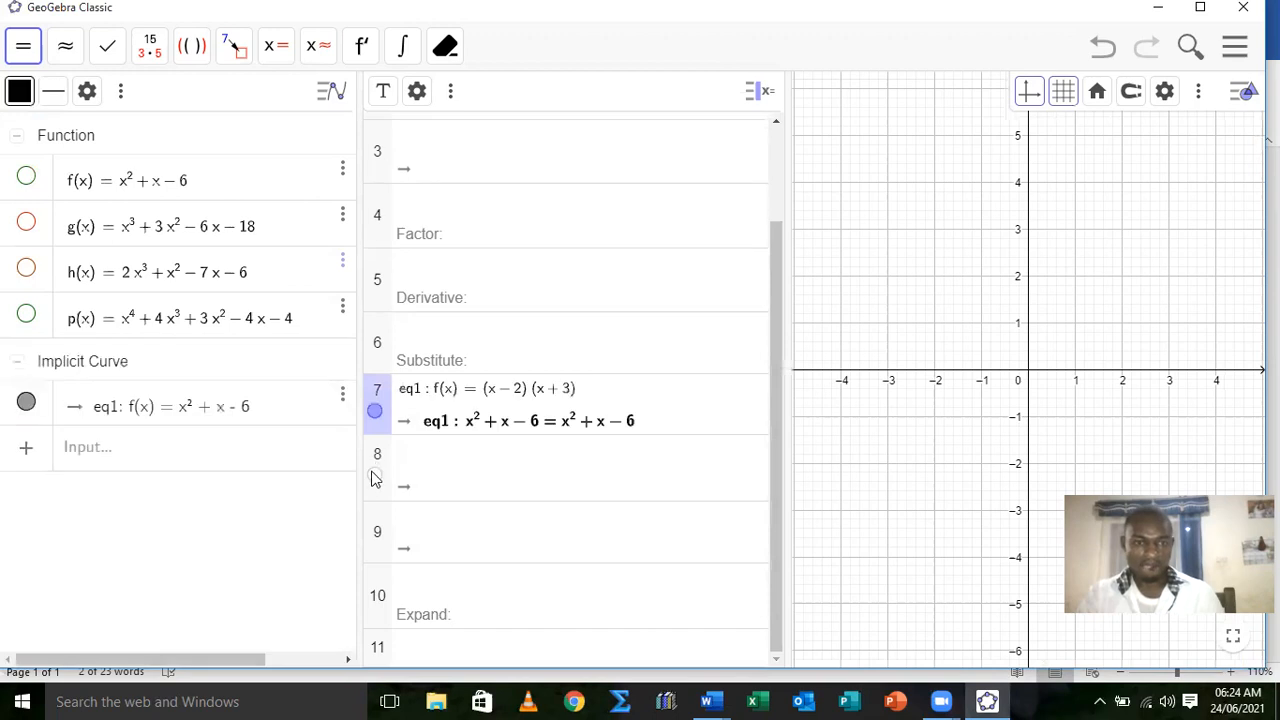
left_click(375, 478)
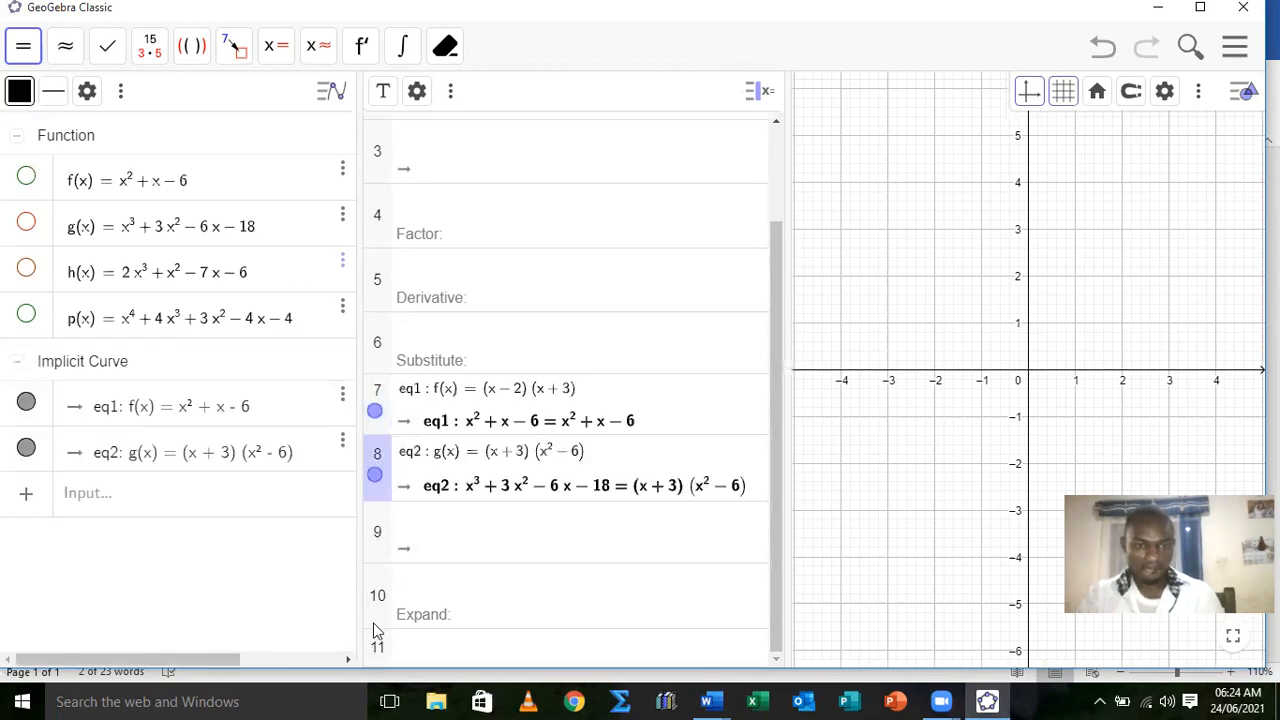
- Turn on graph display for the original polynomials f(x) and g(x) in CAS rows 1 and 2
left_click(379, 533)
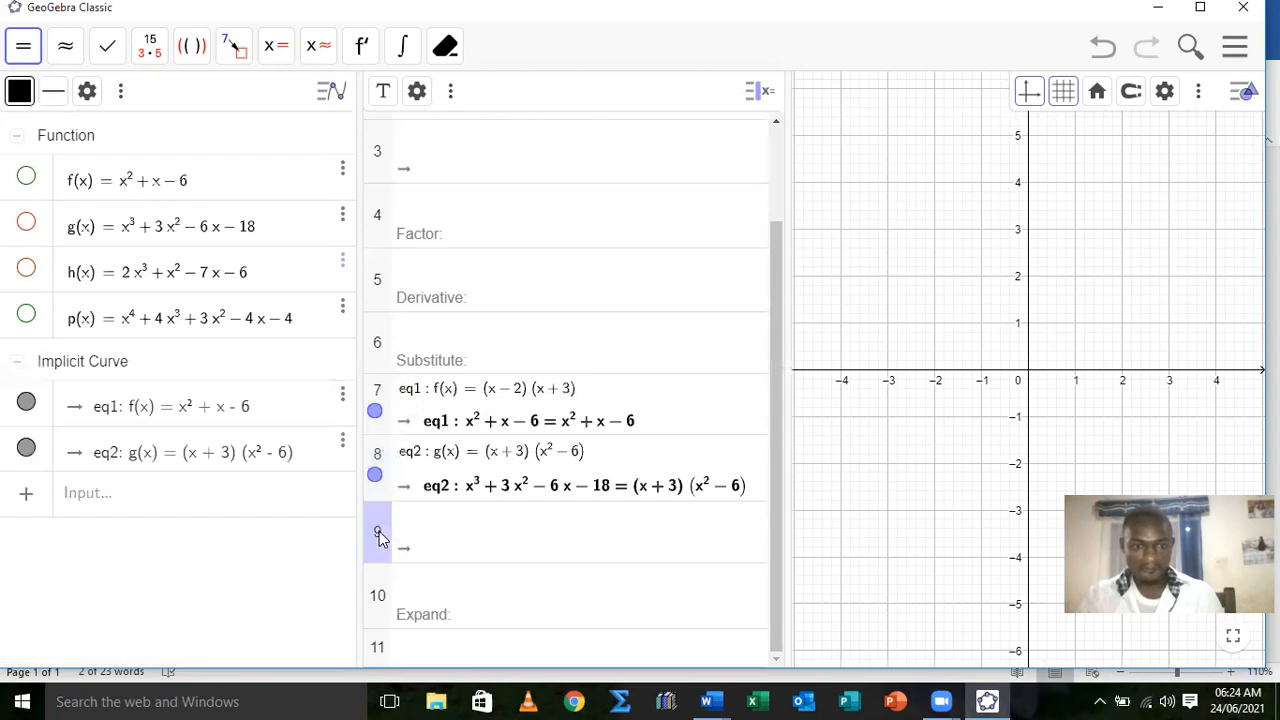
left_click(381, 607)
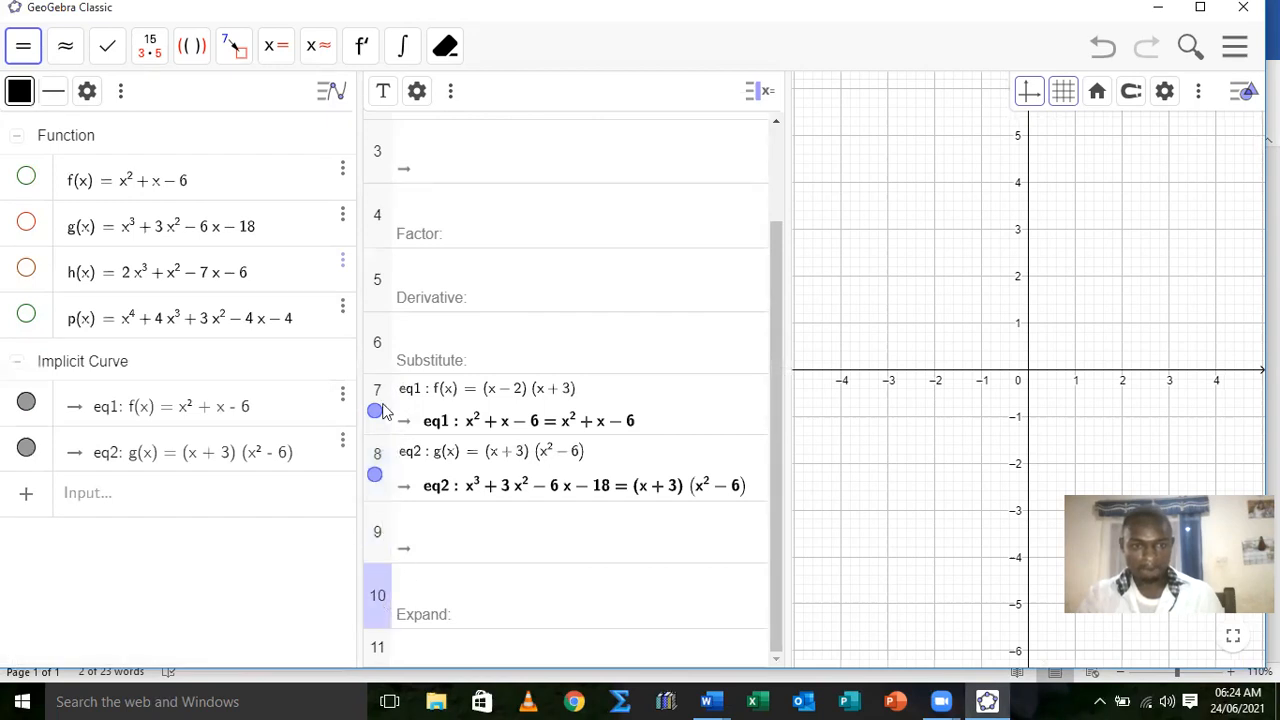
left_click(383, 152)
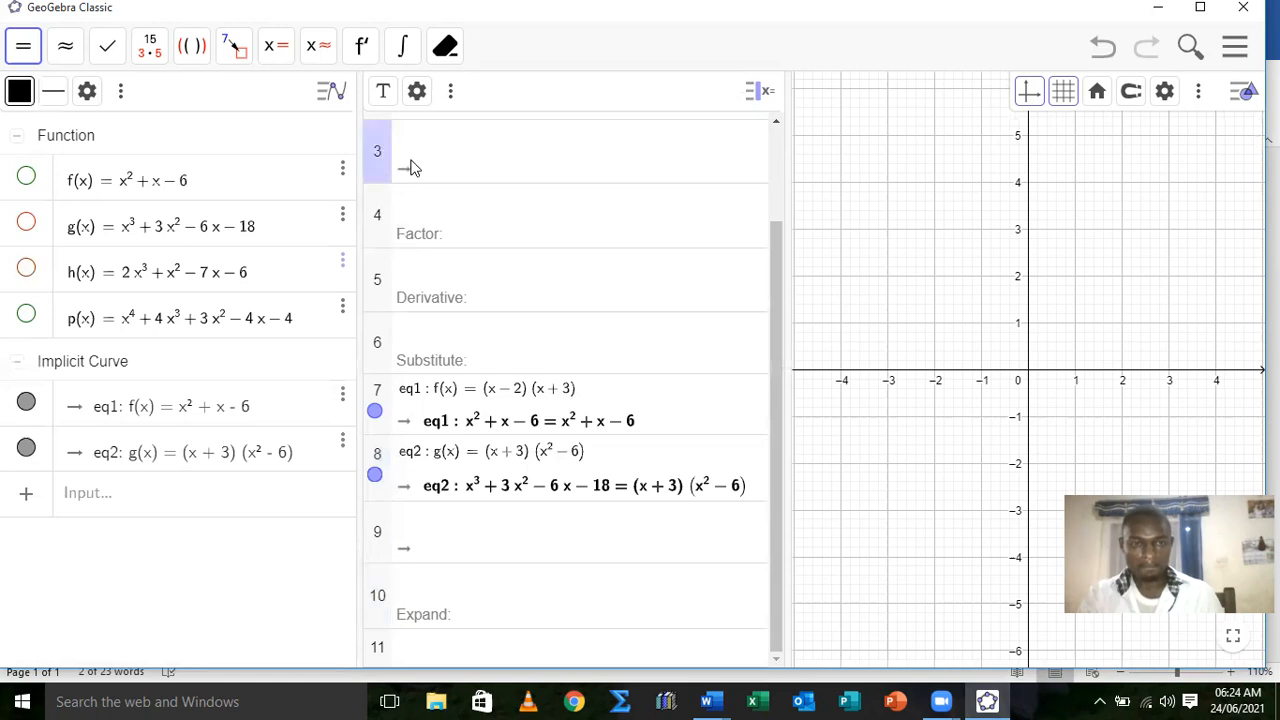
scroll(467, 156, "up", 2)
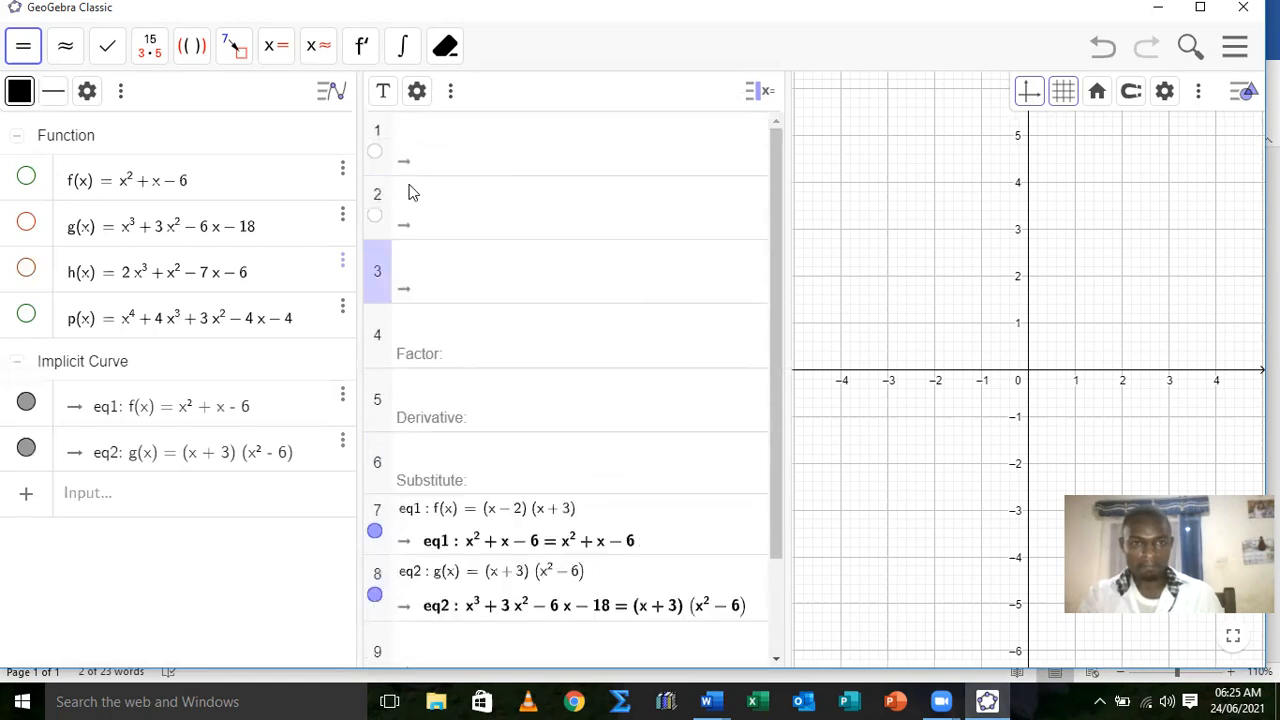
left_click(376, 152)
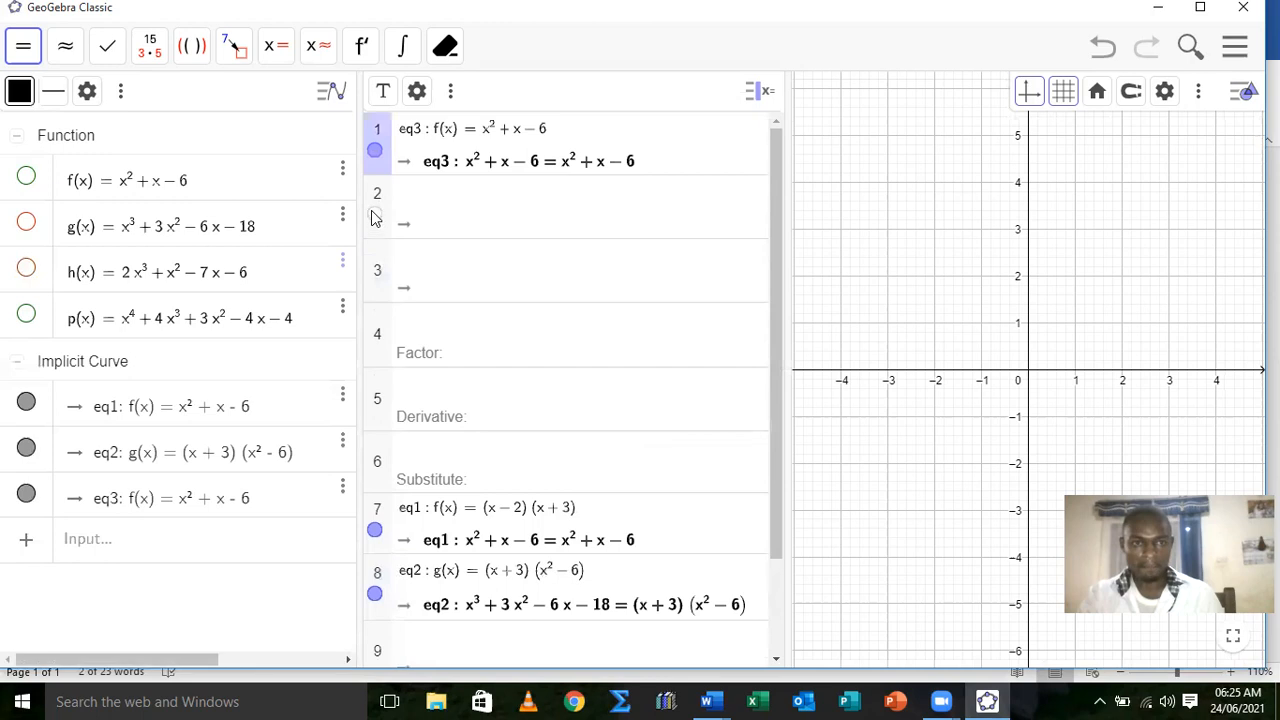
left_click(373, 215)
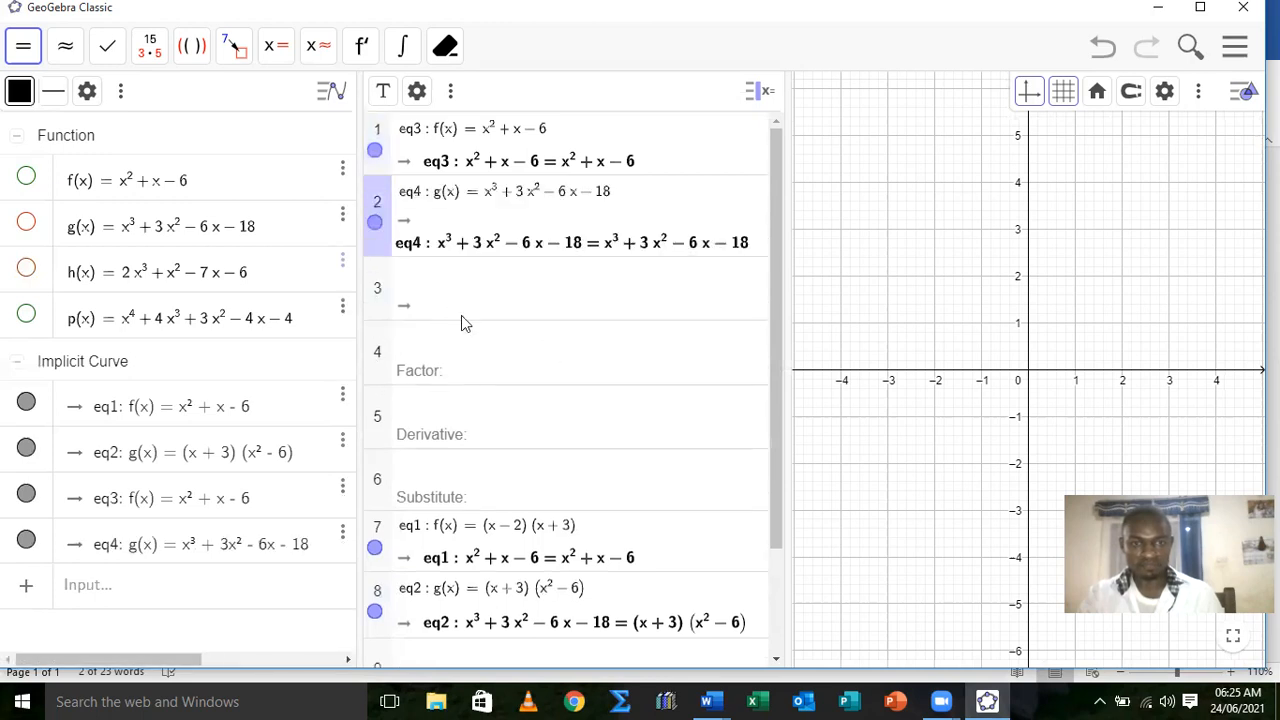
- Try to re-enter p(x) in CAS row 4 and h(x) in row 3, and undo the last edit
left_click(475, 358)
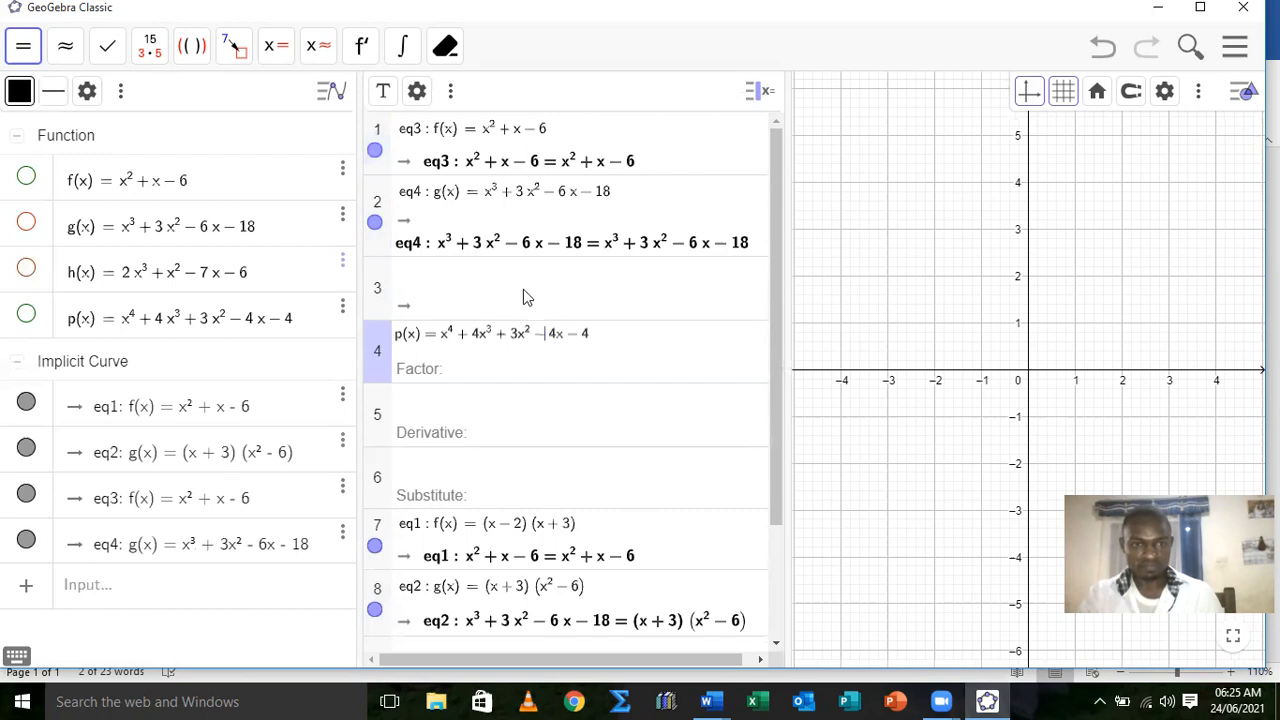
left_click(560, 292)
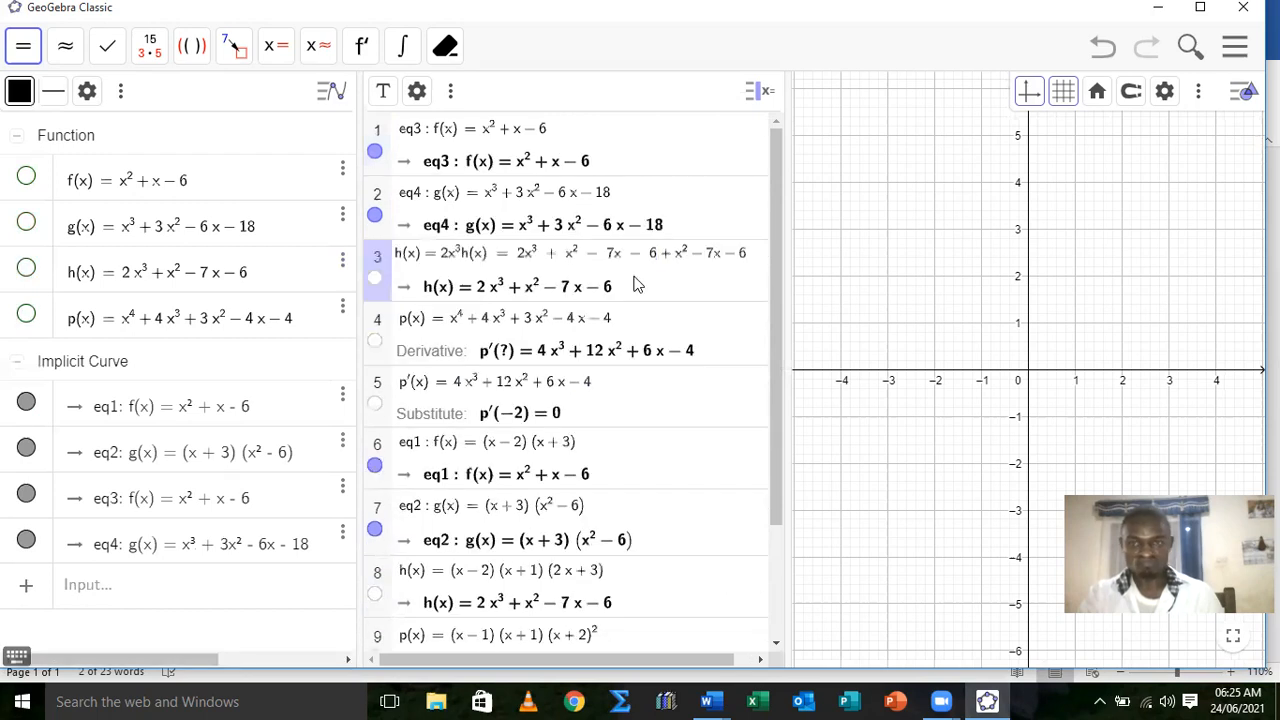
left_click(1101, 48)
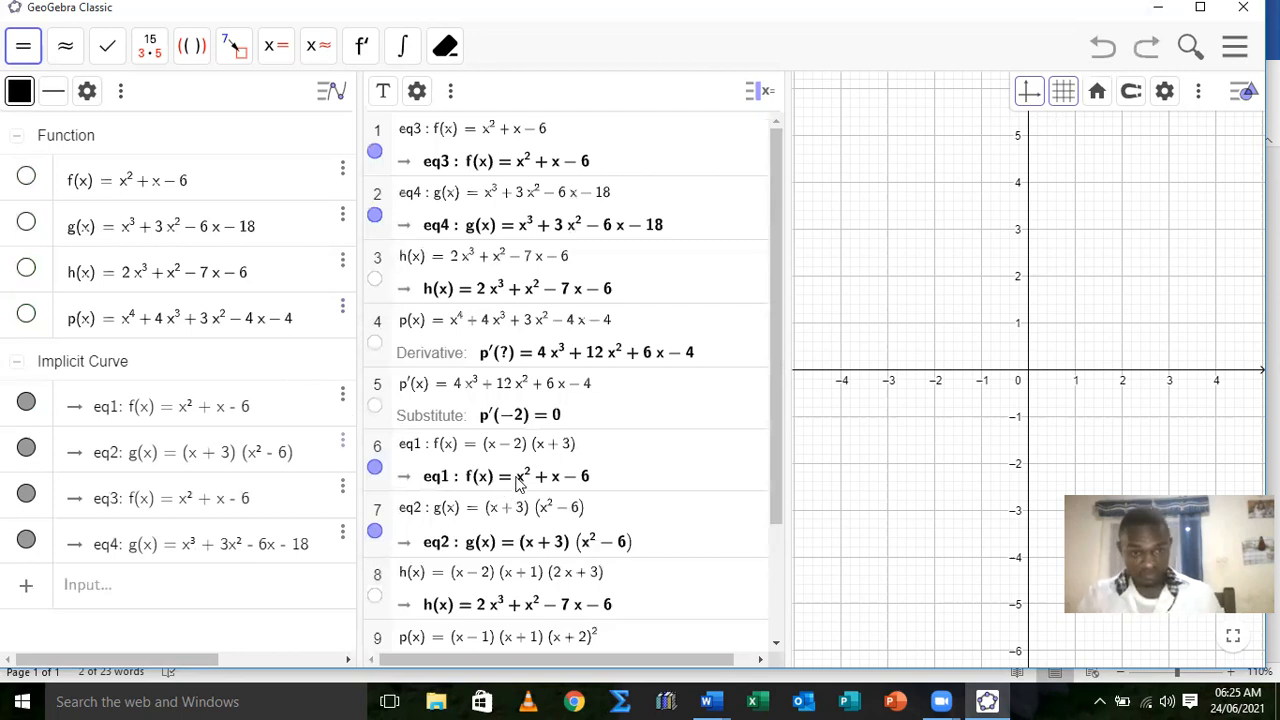
- Enter p(x) = x^4 + 4x^3 + 3x^2 - 4x - 4 in CAS row 11 and factor it
scroll(519, 483, "down", 3)
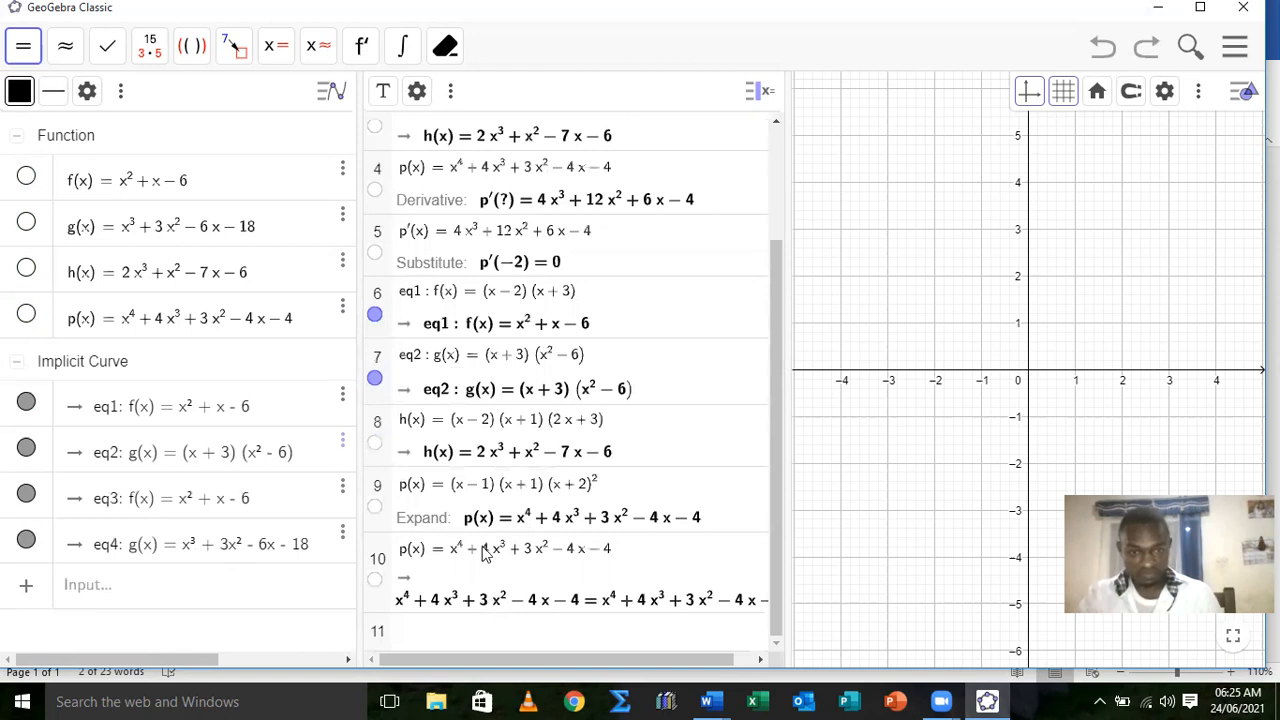
scroll(483, 556, "up", 1)
scroll(483, 556, "down", 1)
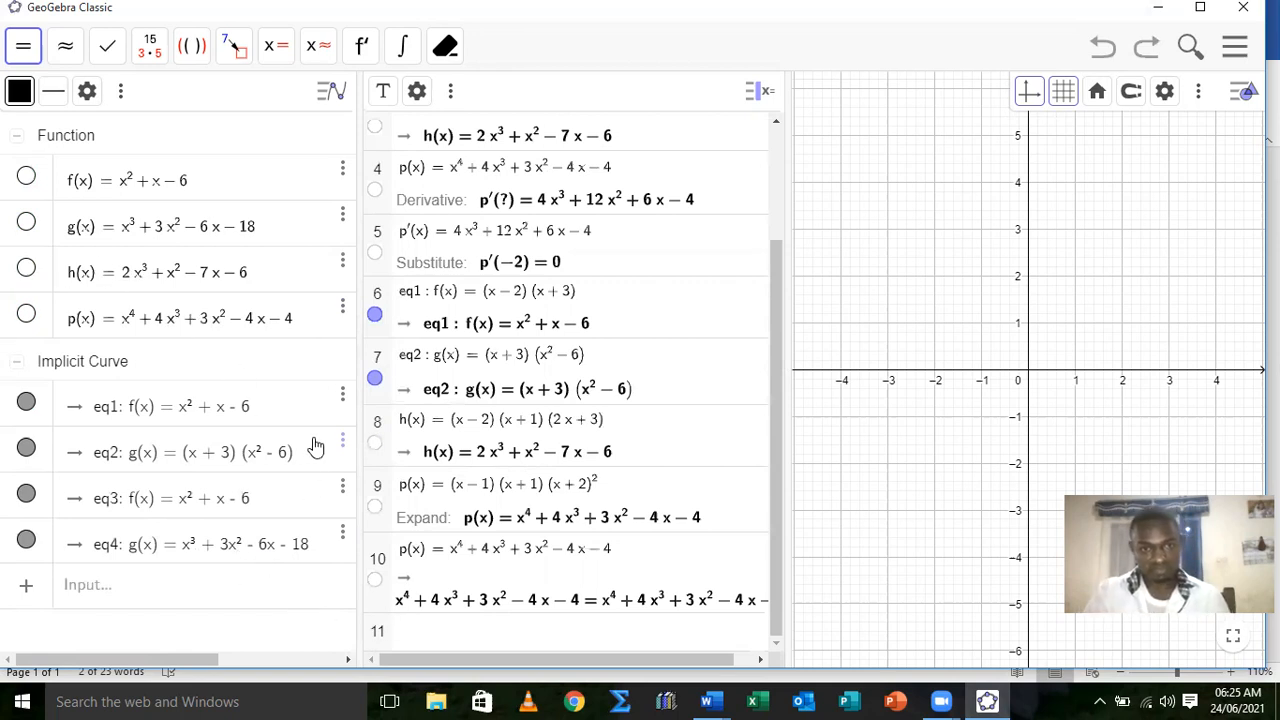
scroll(590, 440, "up", 1)
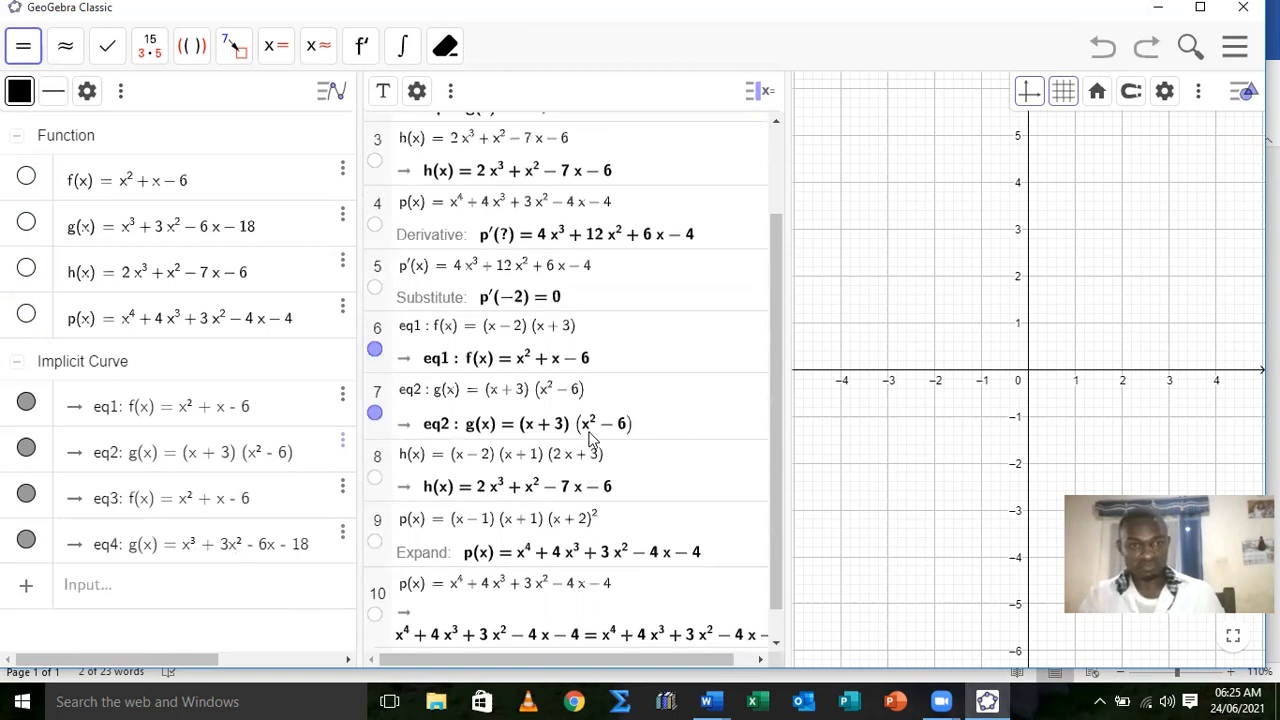
scroll(590, 440, "up", 3)
scroll(590, 440, "down", 4)
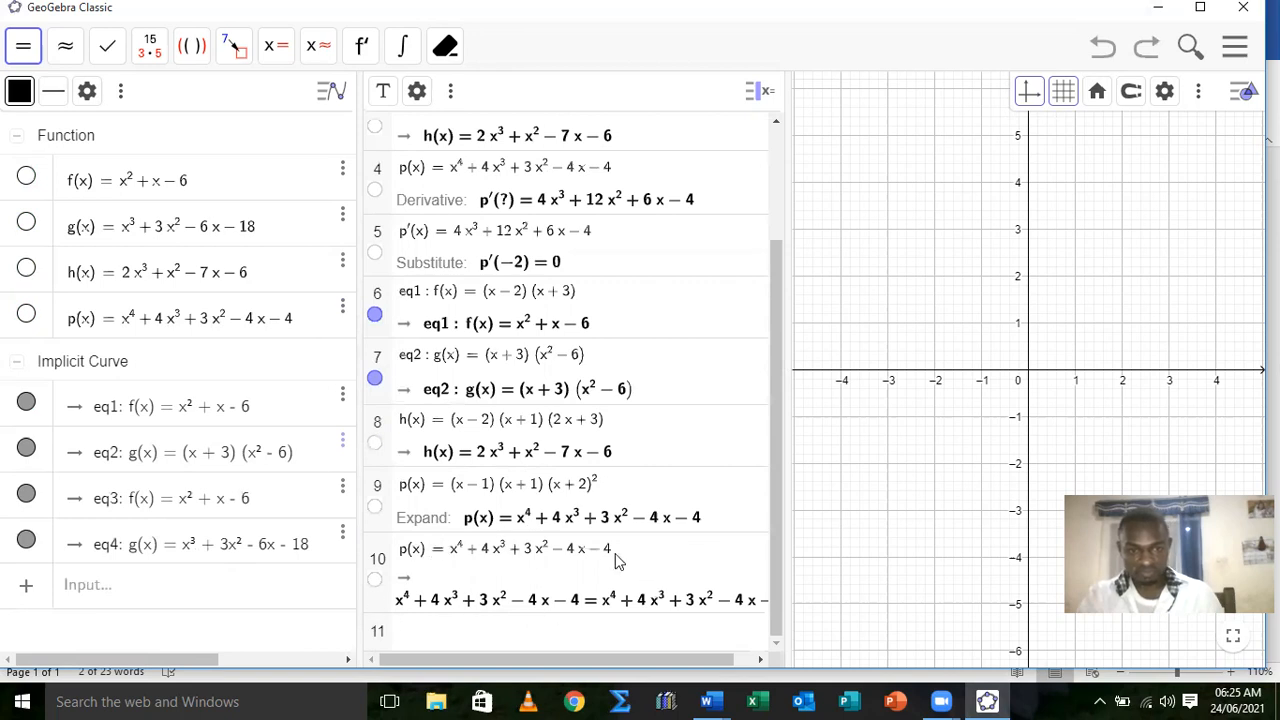
left_click(429, 627)
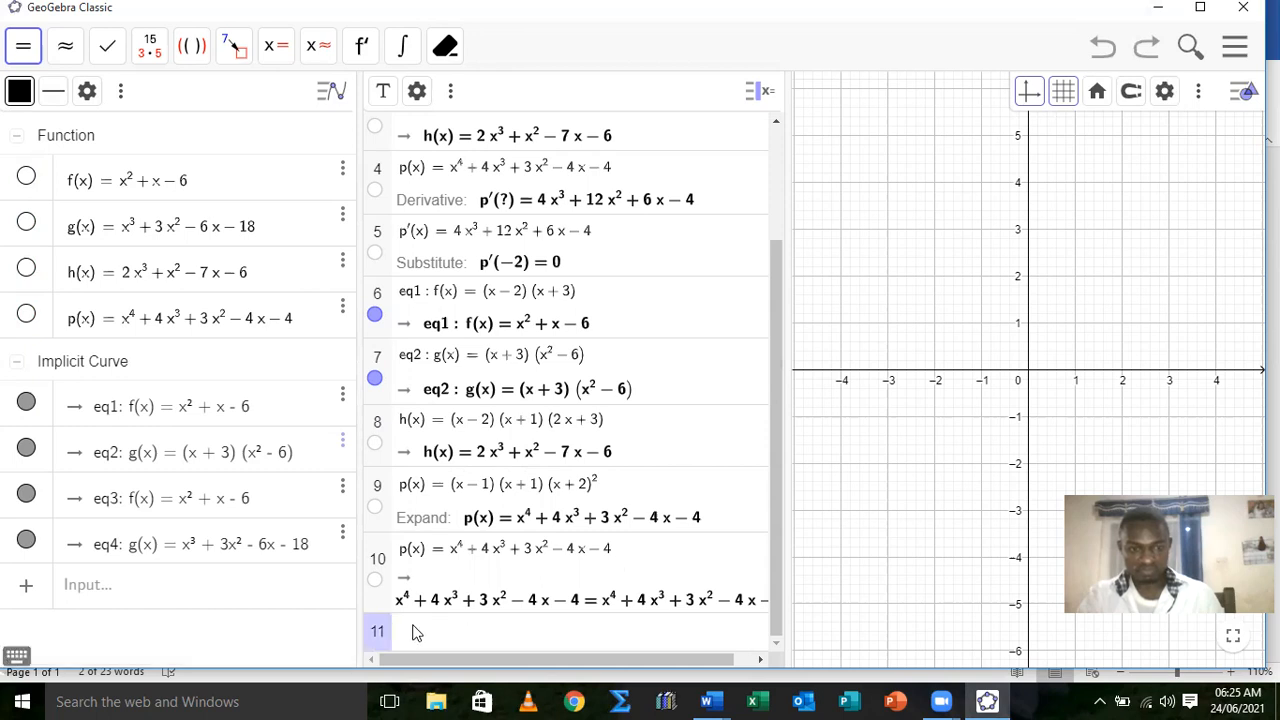
type("p(x) = x⁴ + 4x³ + 3x² − 4x − 4")
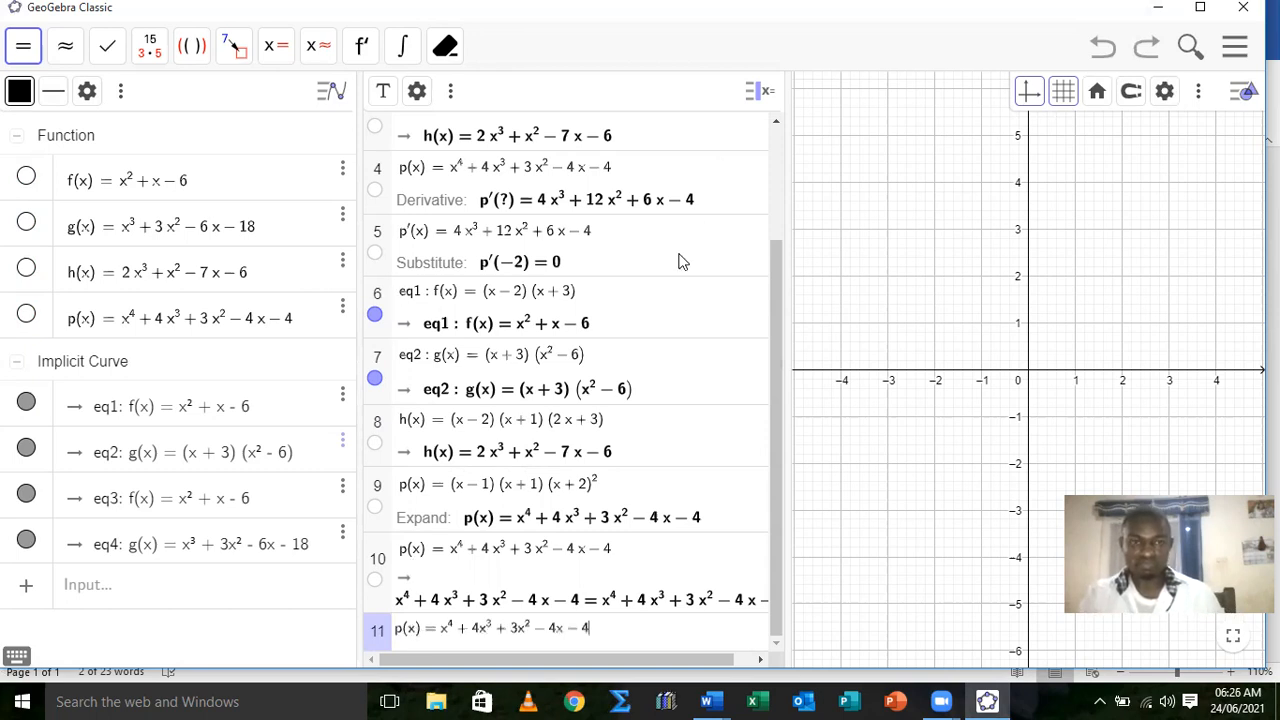
left_click(145, 52)
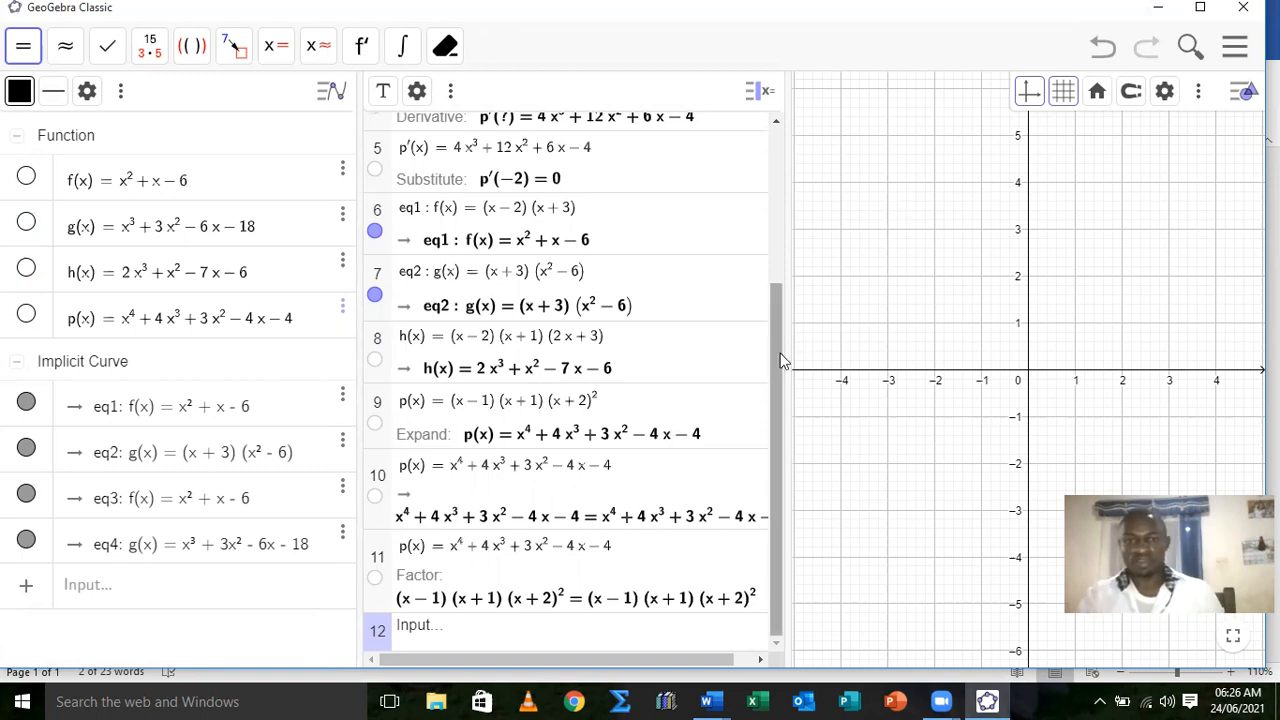
- Widen the Graphics view over the CAS, show the graph of f(x) = x^2 + x - 6 to examine its x-intercepts, and hide it again
left_click_drag(787, 356, 358, 404)
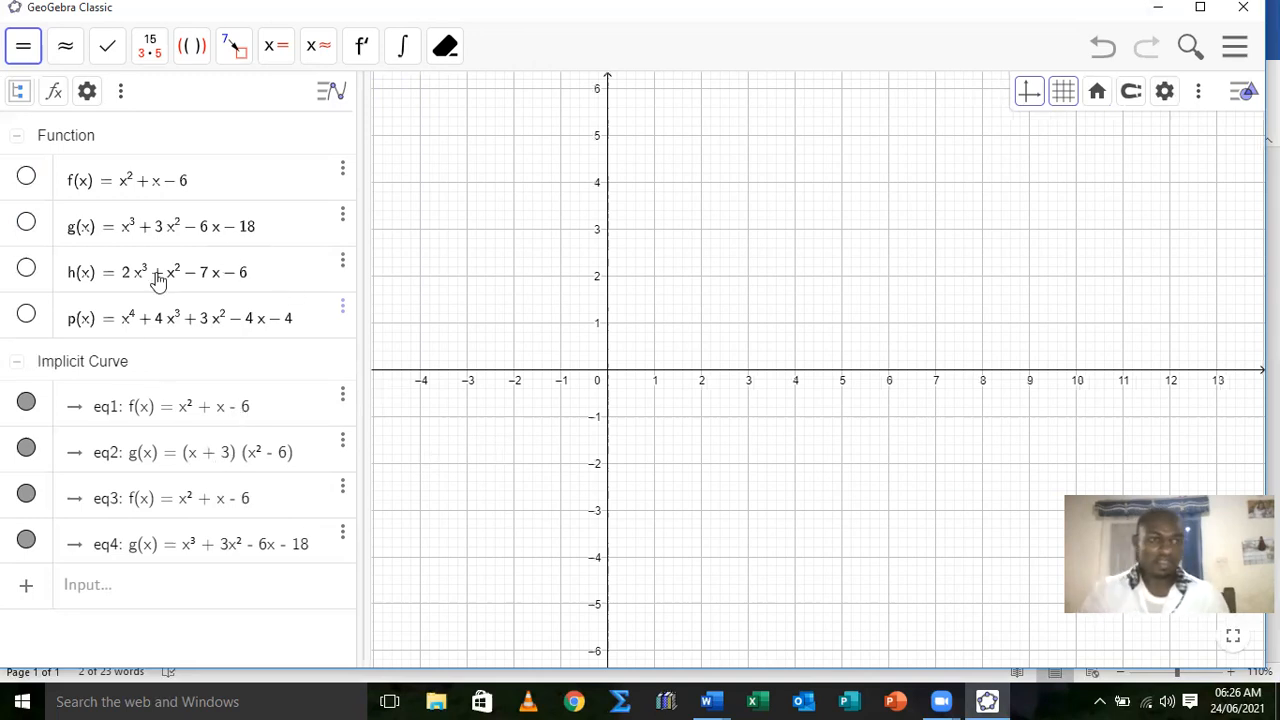
left_click(26, 178)
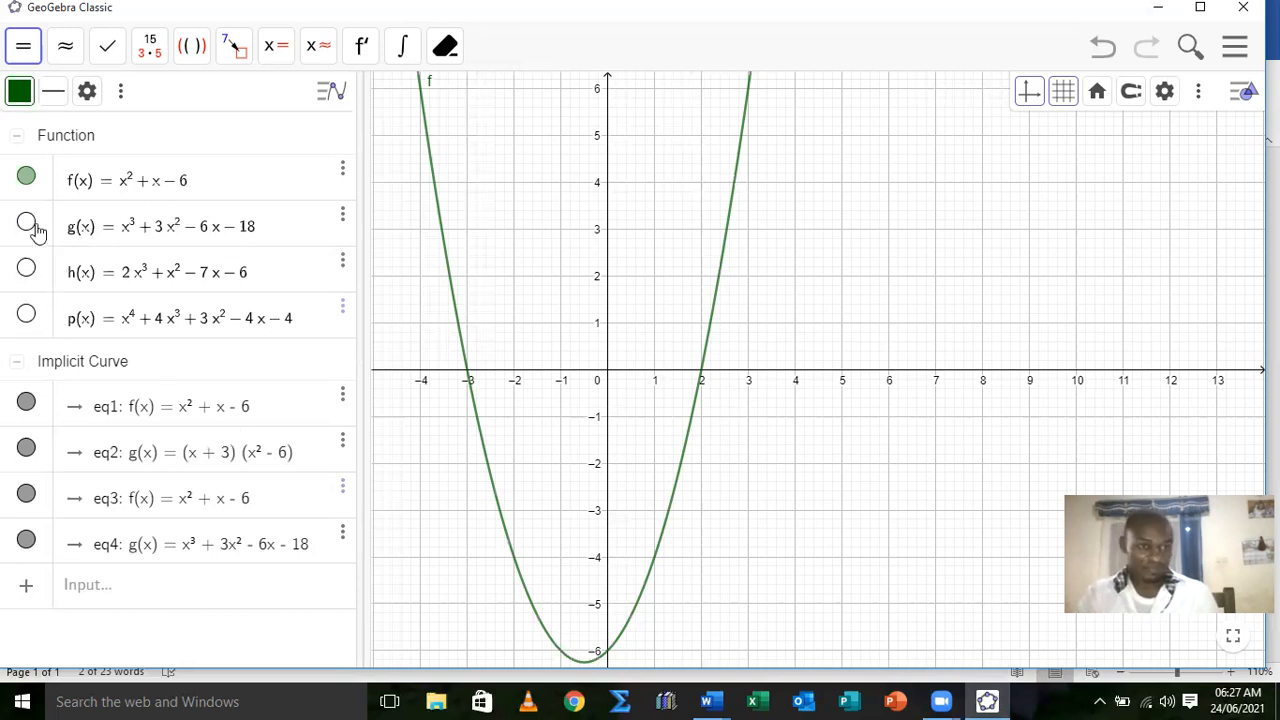
left_click(26, 180)
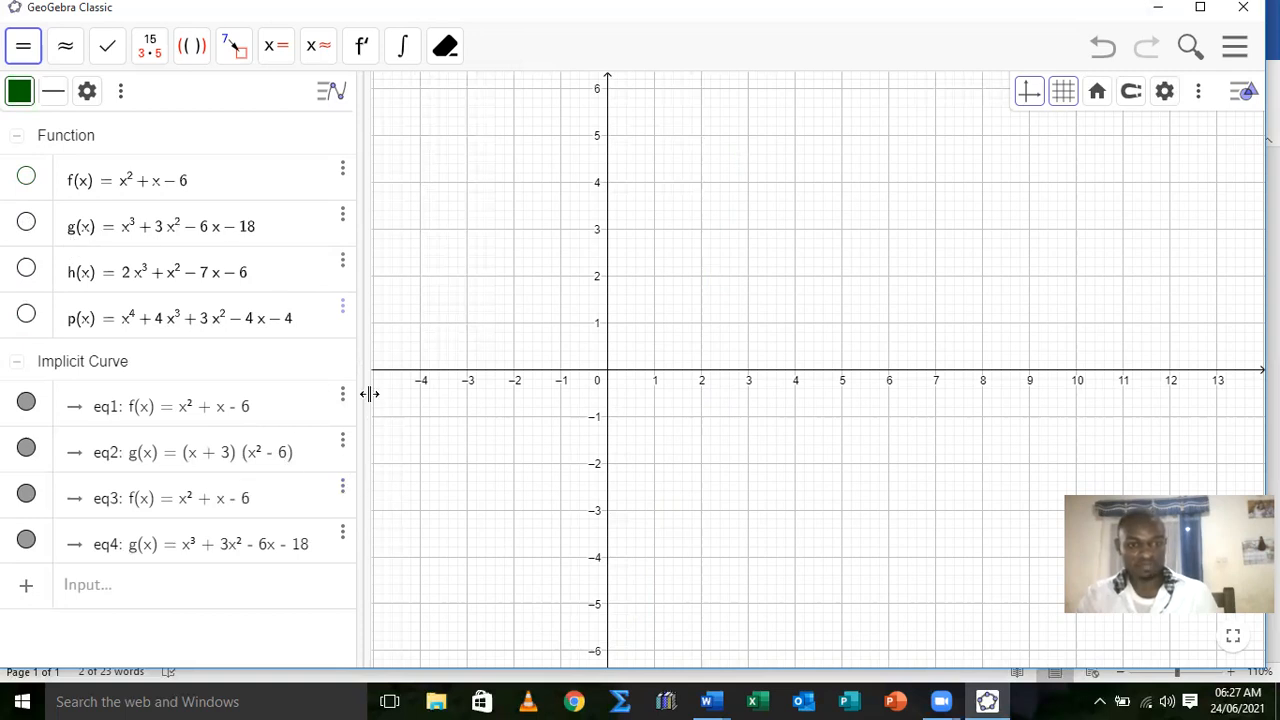
- Review the factored g(x) in the CAS, show the graph of g(x) to compare its x-intercepts, and hide it again
left_click_drag(1071, 465, 1035, 465)
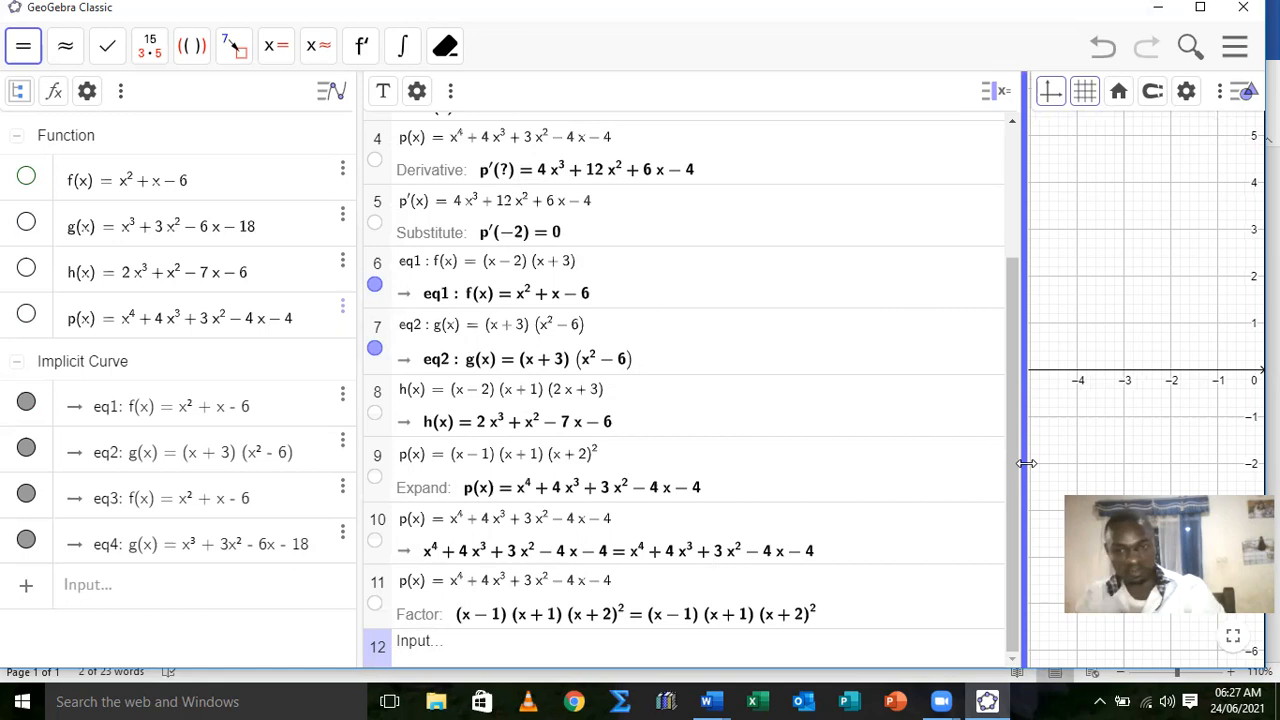
left_click_drag(413, 453, 413, 448)
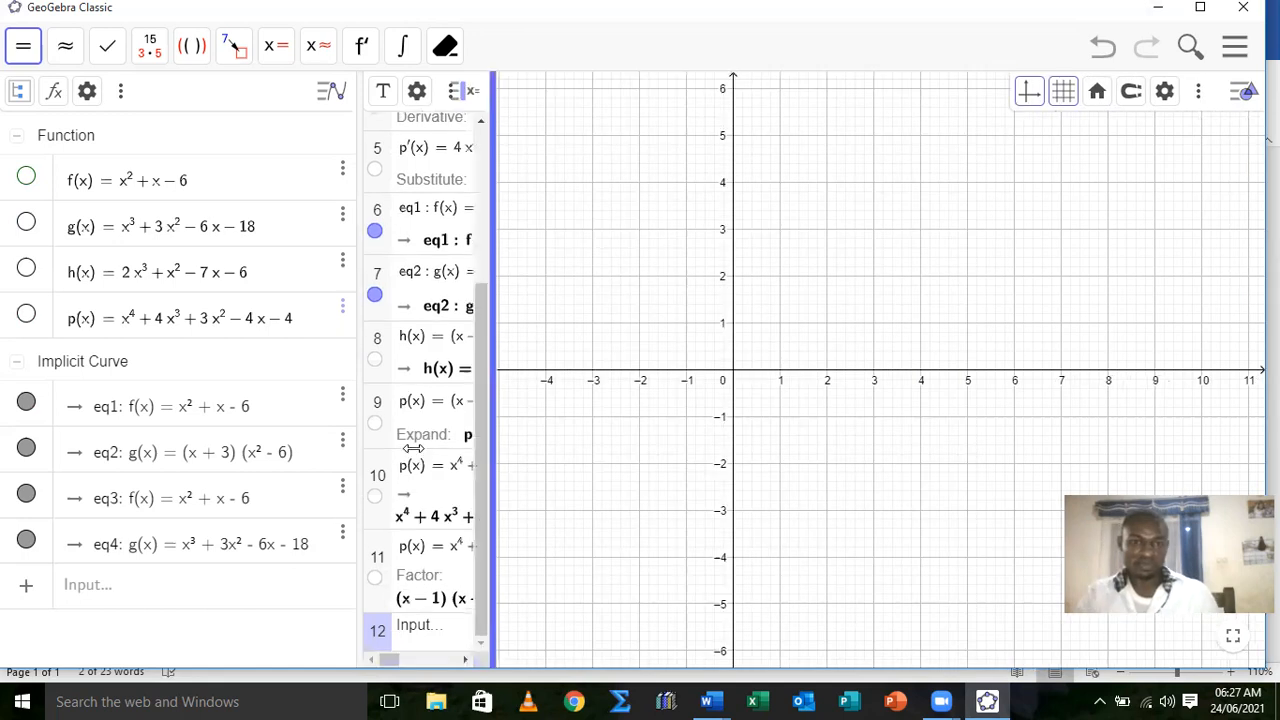
left_click(27, 228)
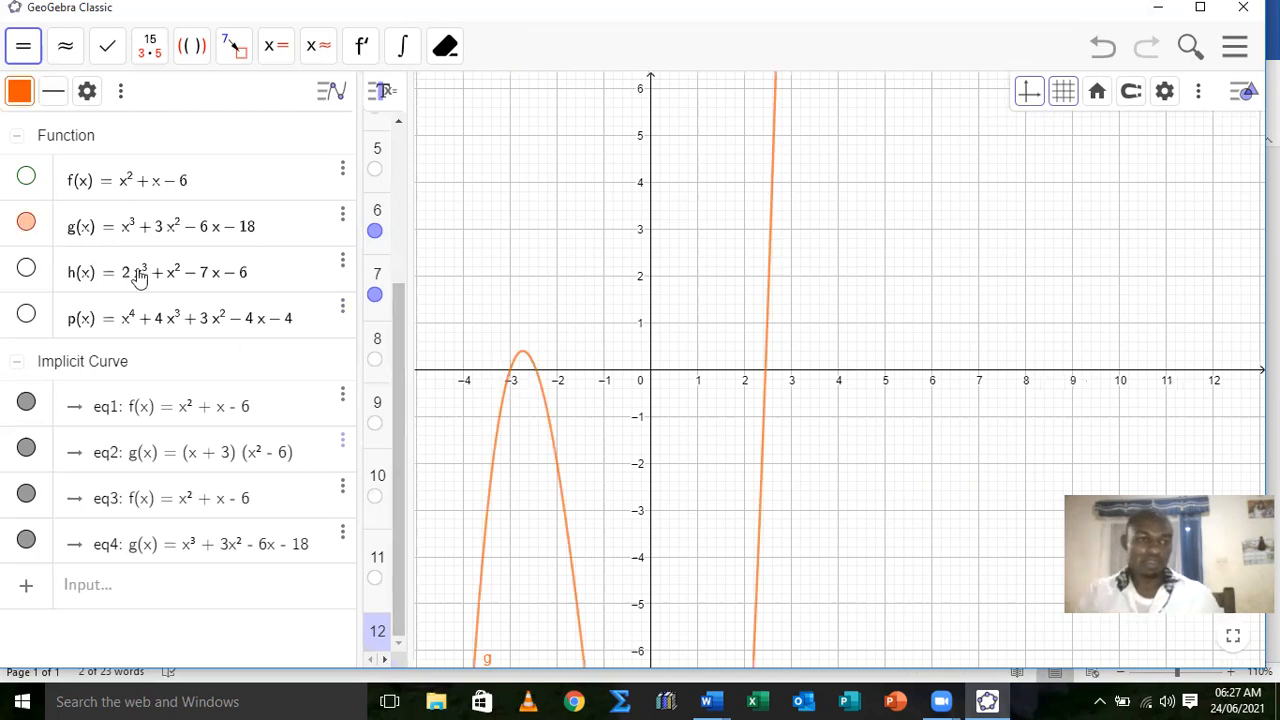
left_click(26, 222)
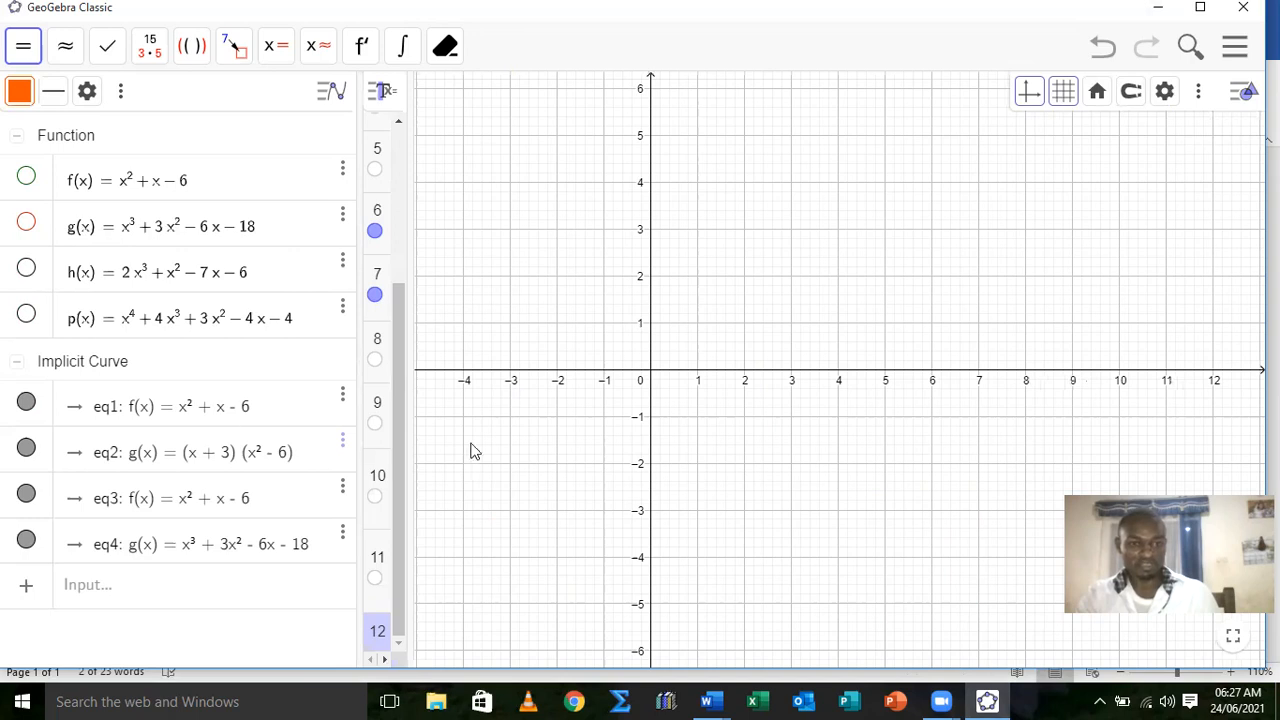
- Review the factored h(x) in the CAS, show the graph of h(x) to compare its x-intercepts, and hide it again
left_click_drag(409, 414, 810, 457)
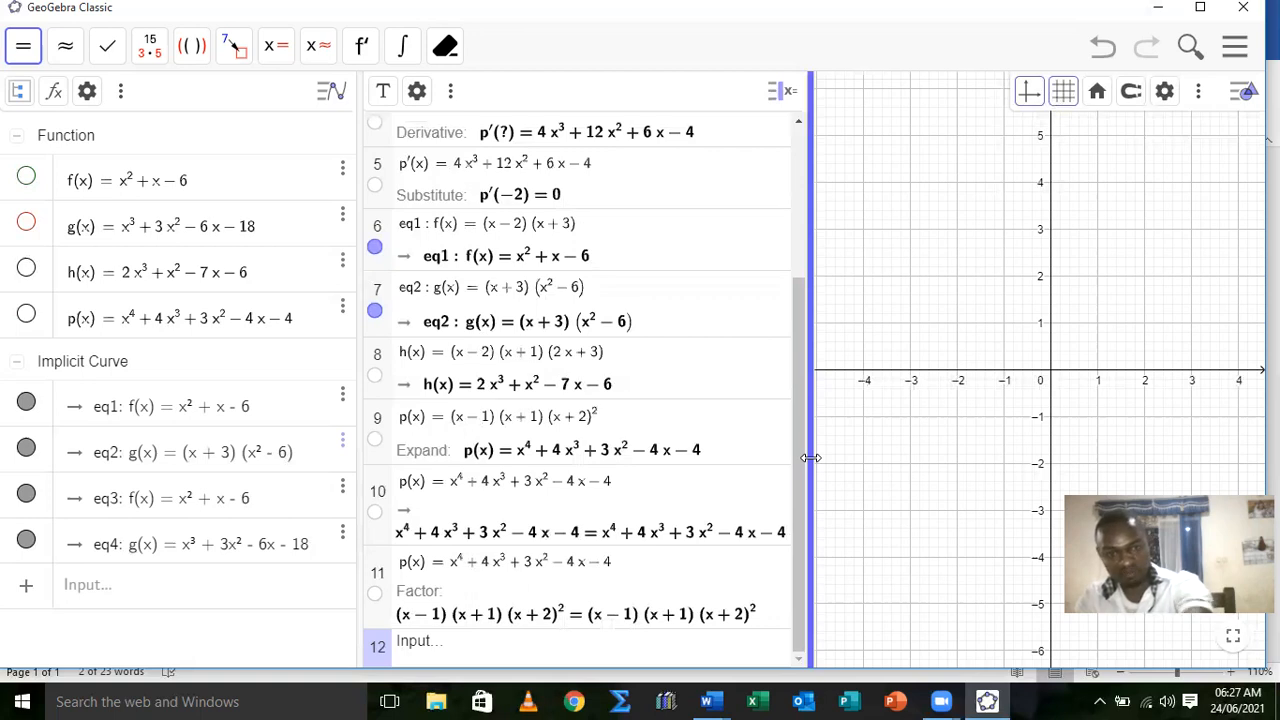
left_click_drag(810, 457, 397, 494)
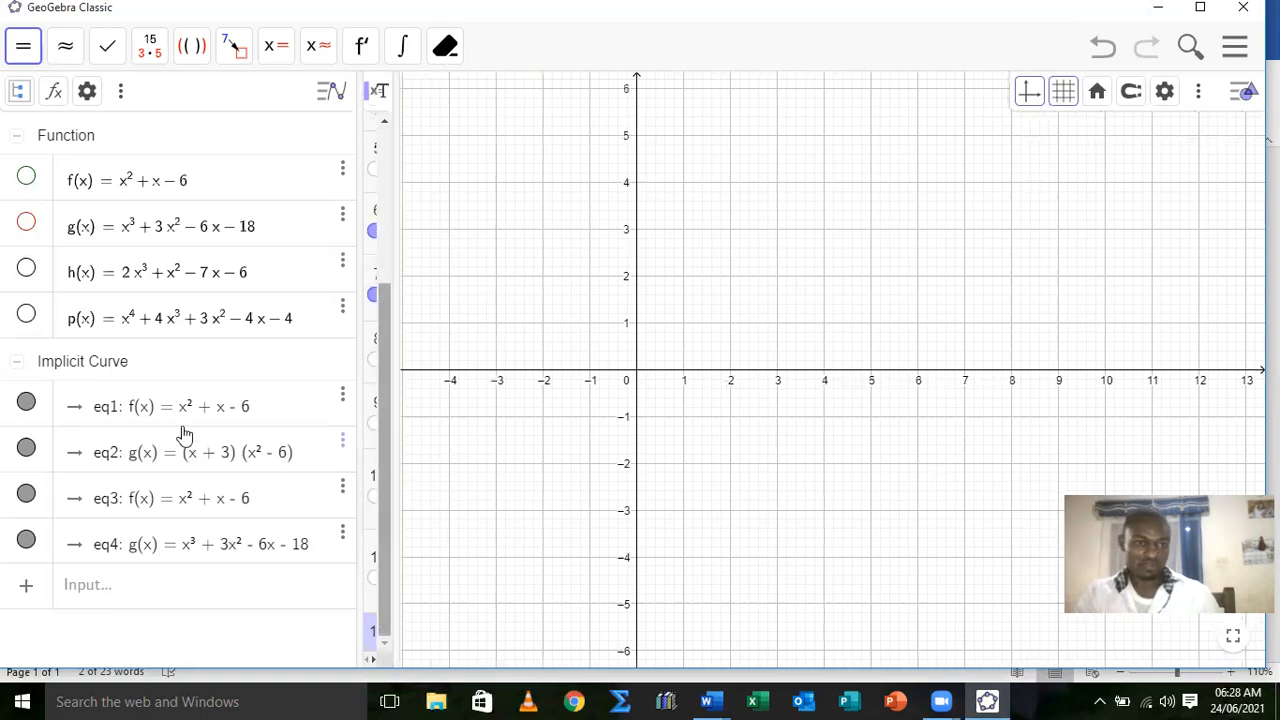
left_click(26, 272)
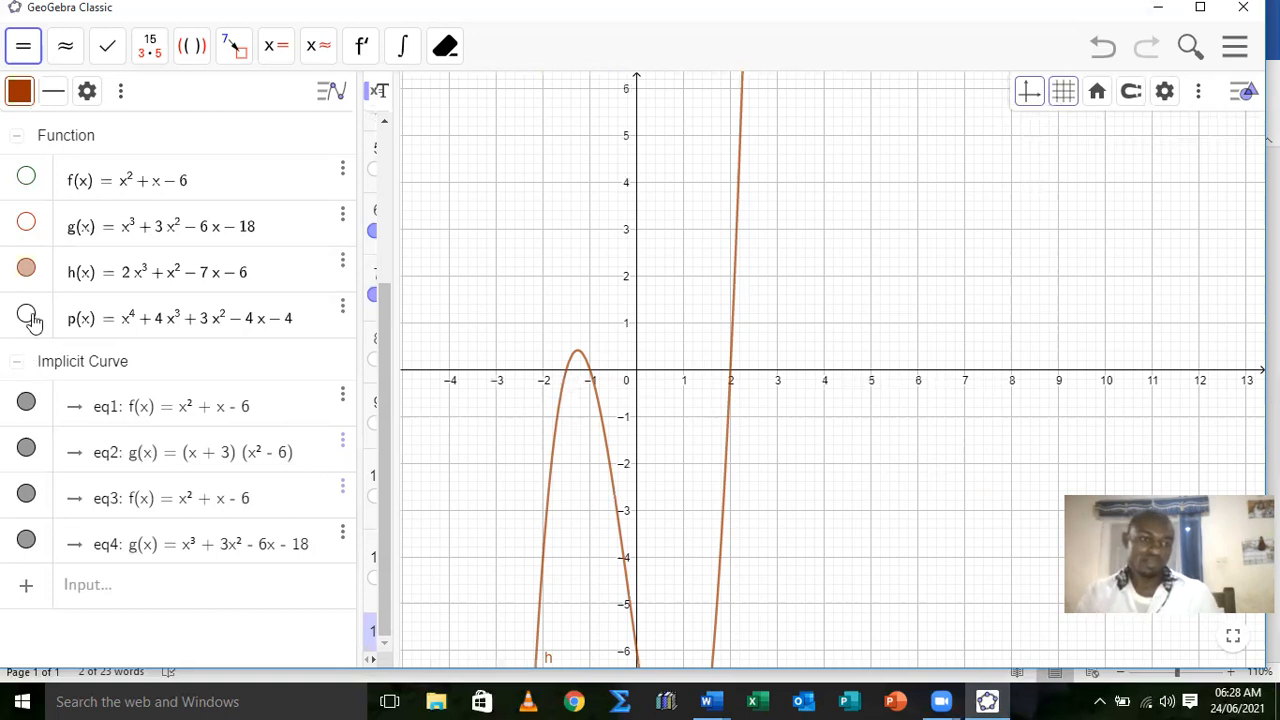
left_click(26, 269)
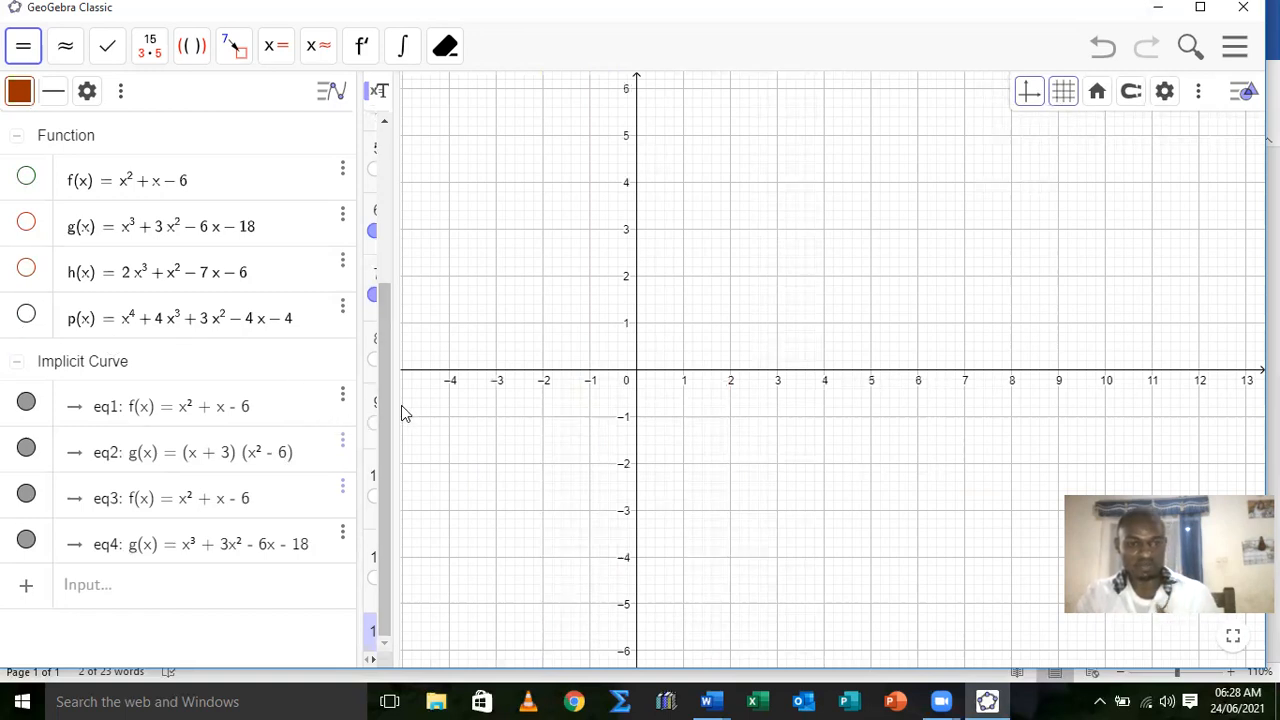
- Review the factored p(x) in the CAS, widen the Graphics view again, and show the graph of p(x)
left_click_drag(396, 399, 831, 423)
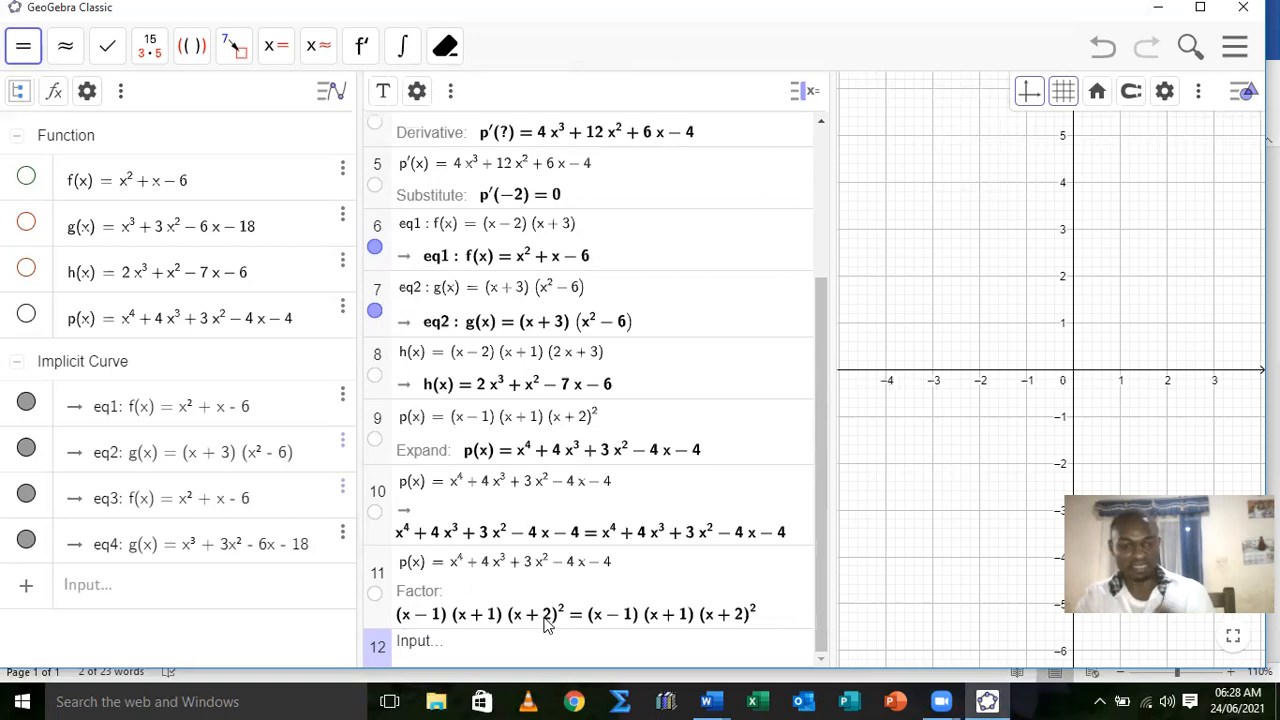
left_click_drag(833, 370, 365, 390)
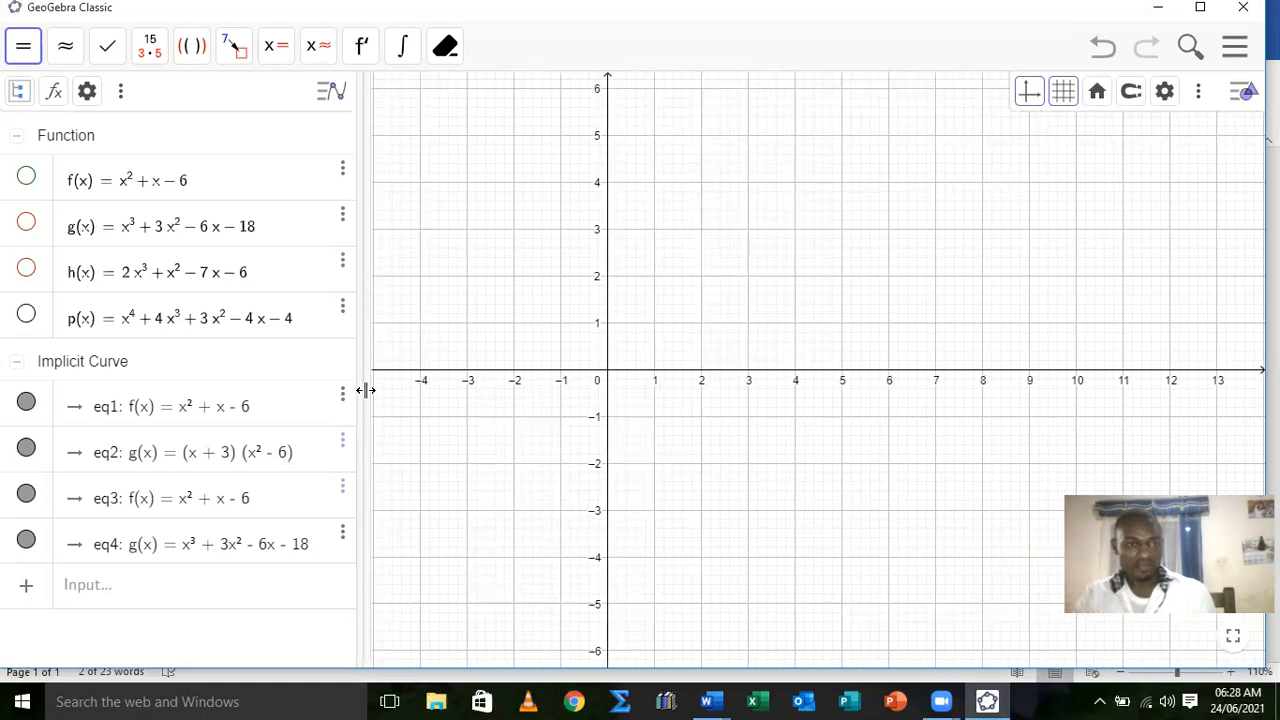
left_click(26, 316)
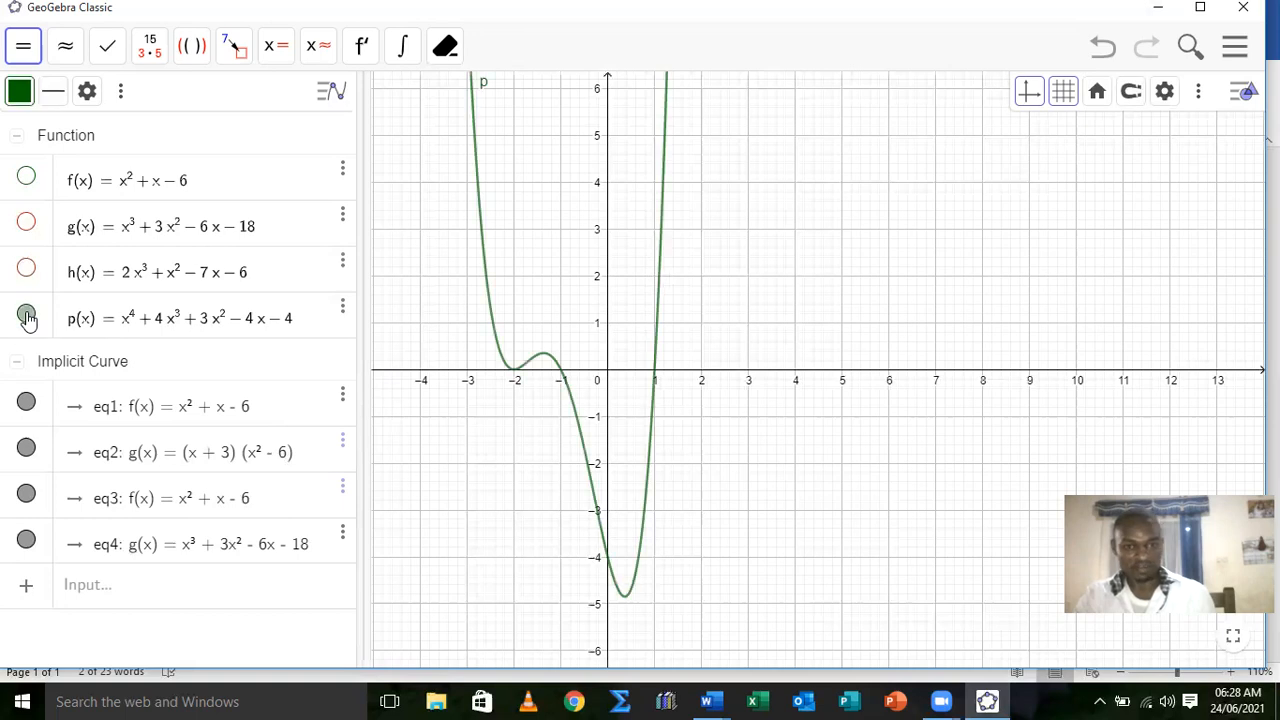
- Set the line thickness of the p(x) graph to 9
left_click(492, 324)
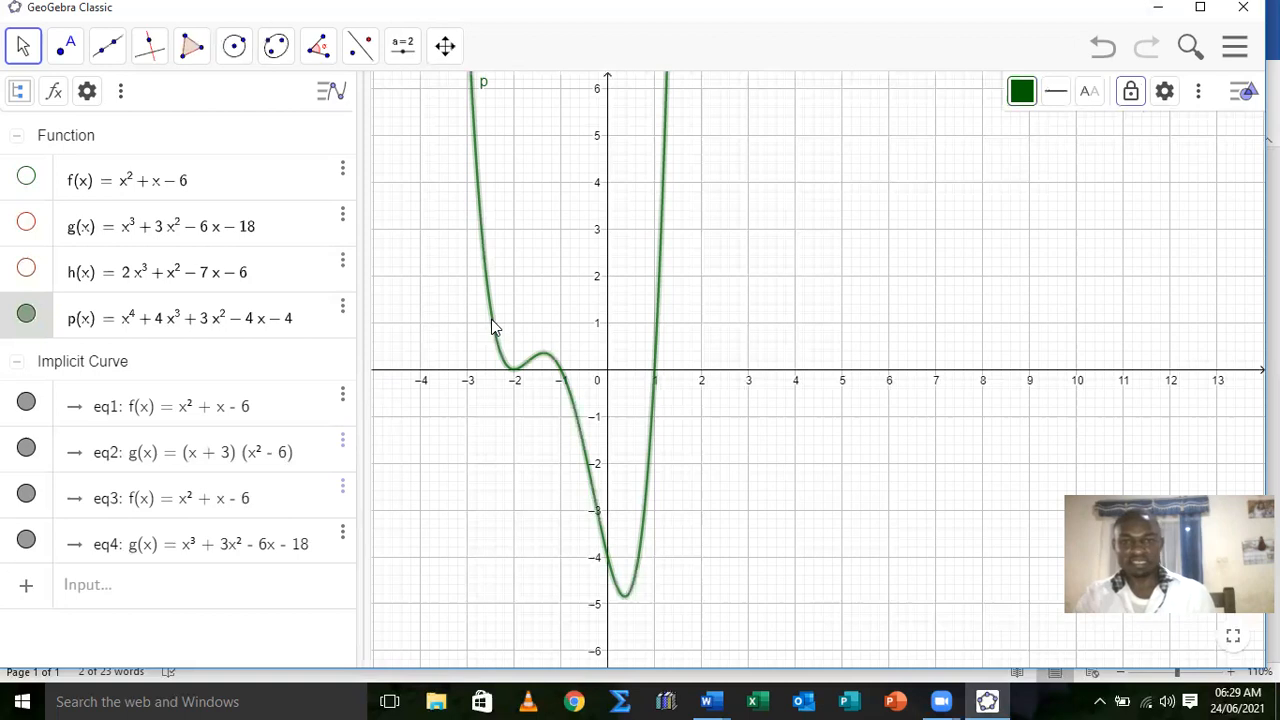
left_click(1056, 100)
left_click_drag(1094, 164, 1131, 170)
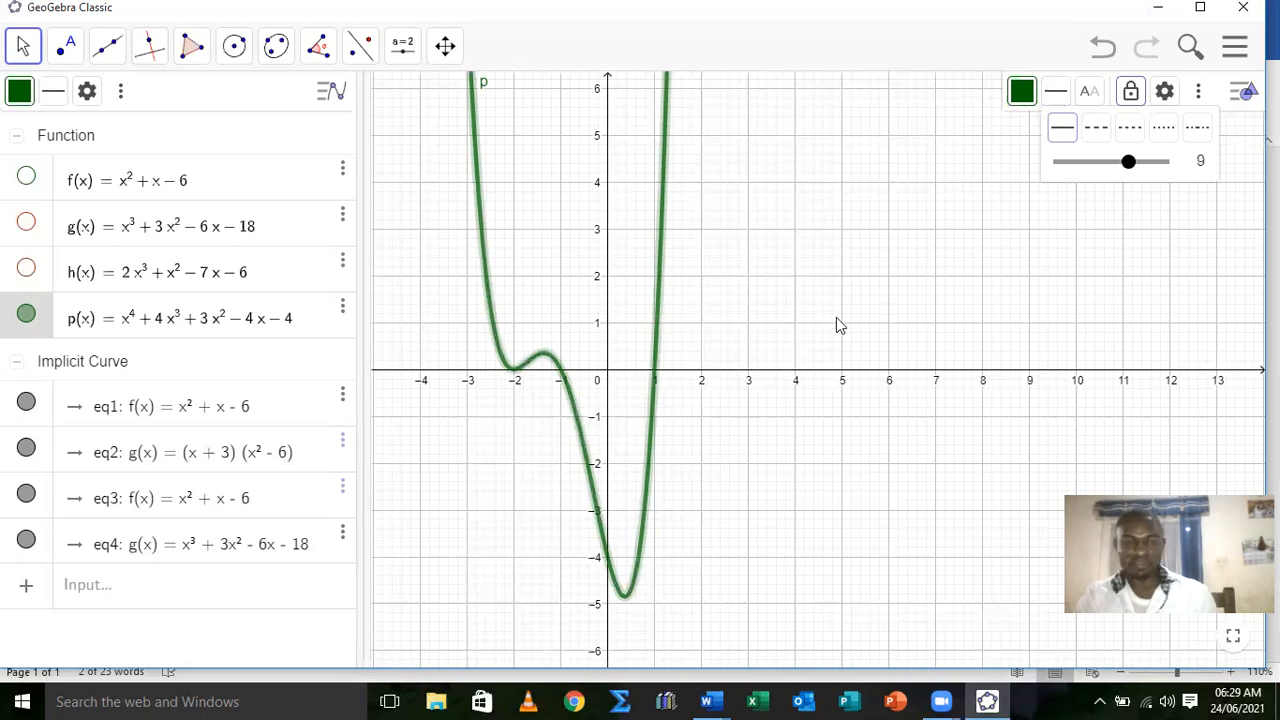